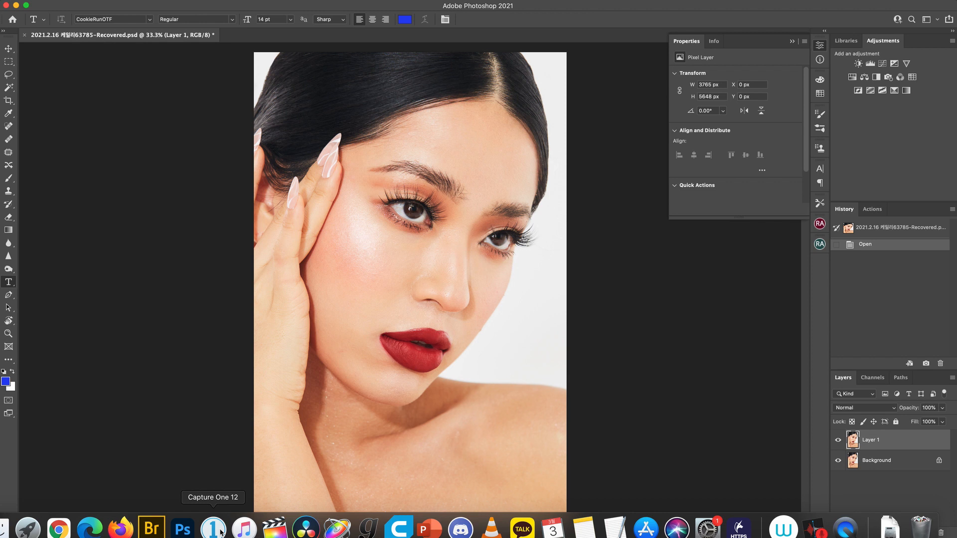
# - Switch to Capture One and browse the built-in IQ Styles for the 63785 PSD portrait
pyautogui.click(221, 532)
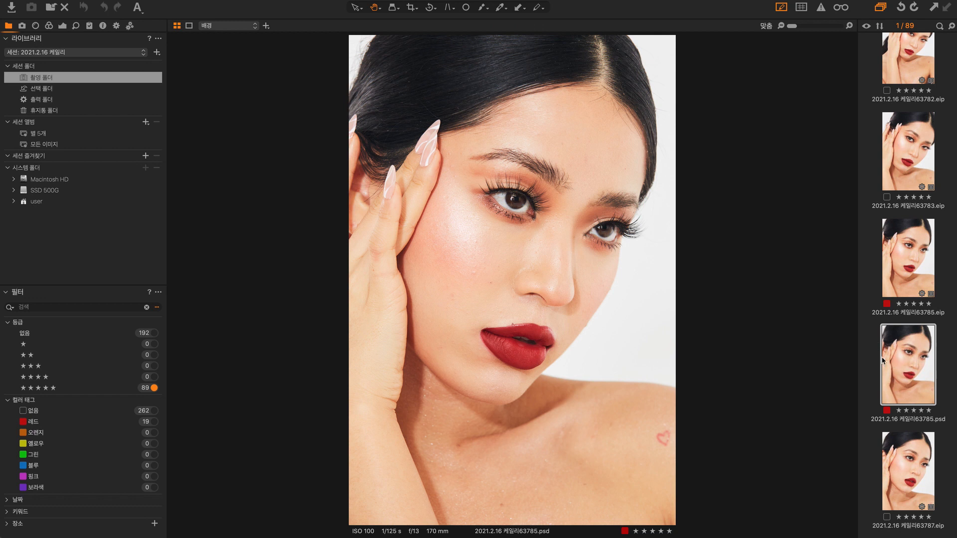
pyautogui.click(90, 26)
pyautogui.click(7, 95)
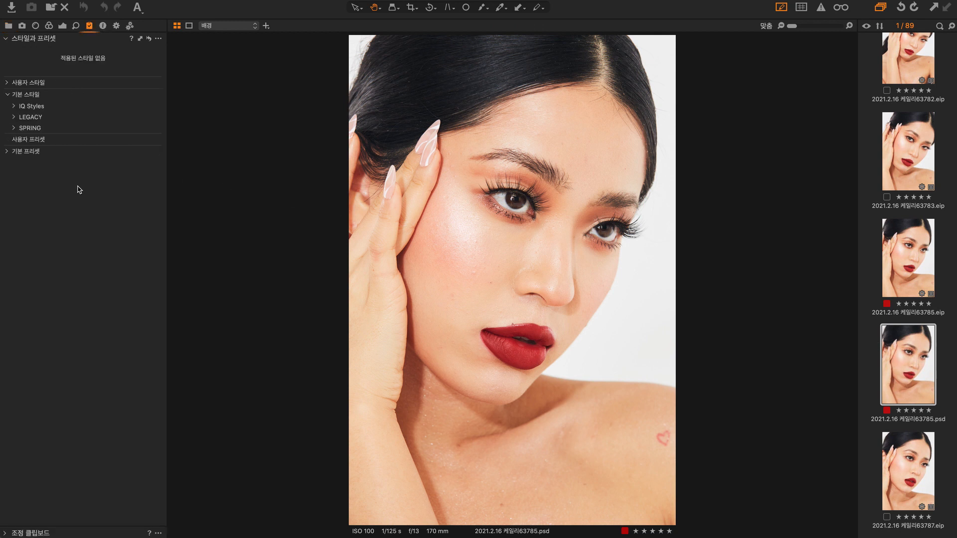
pyautogui.click(15, 106)
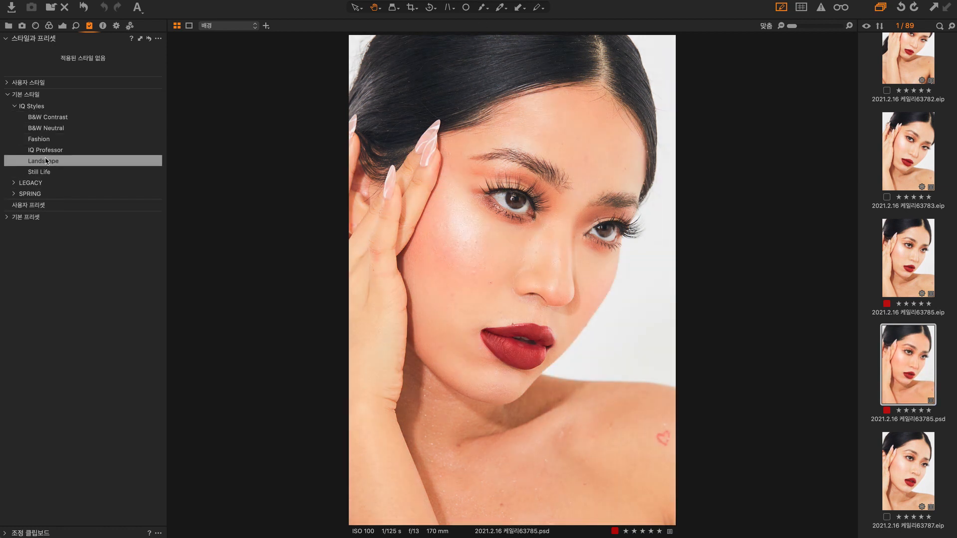
# - Compare the 63785 EIP image with the neighbouring 63783 shot and the 63785 PSD version
pyautogui.click(898, 272)
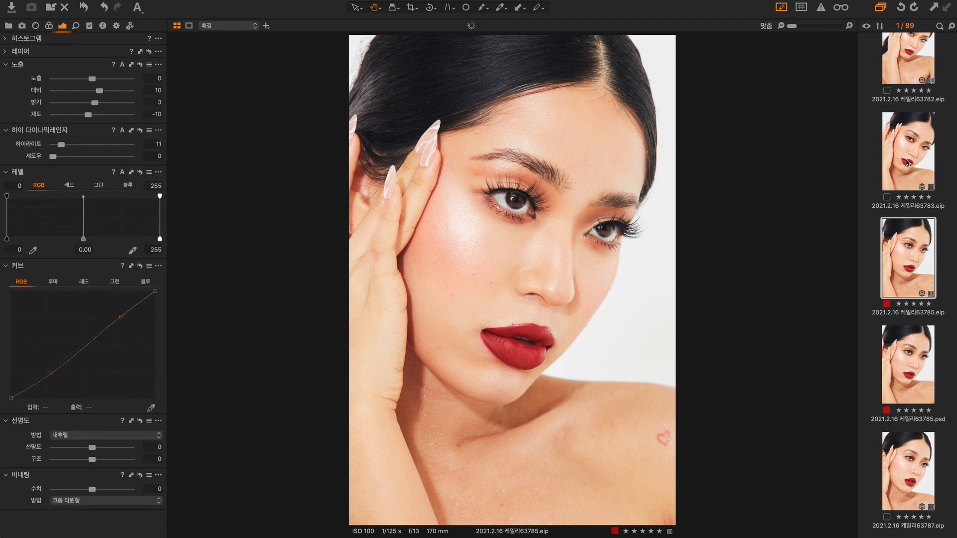
pyautogui.press('Up')
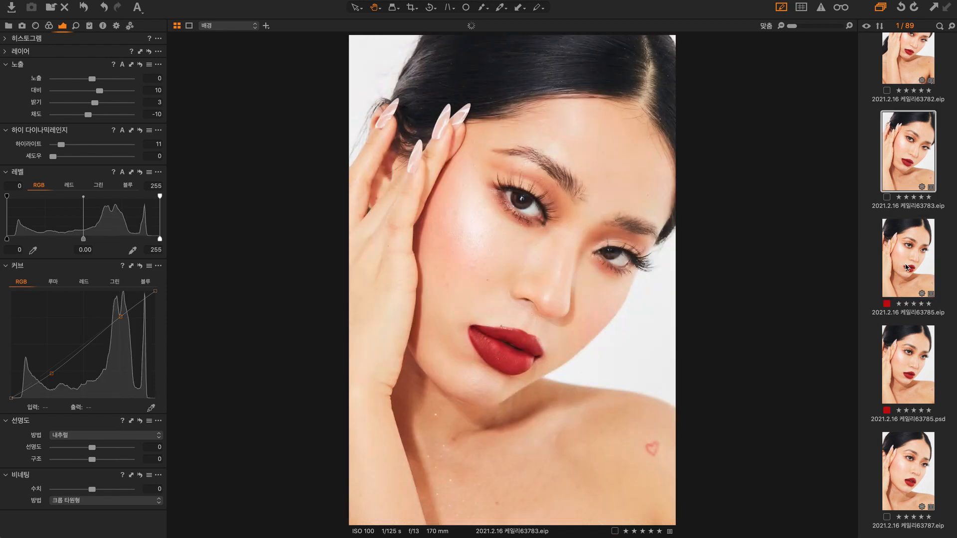
pyautogui.press('Down')
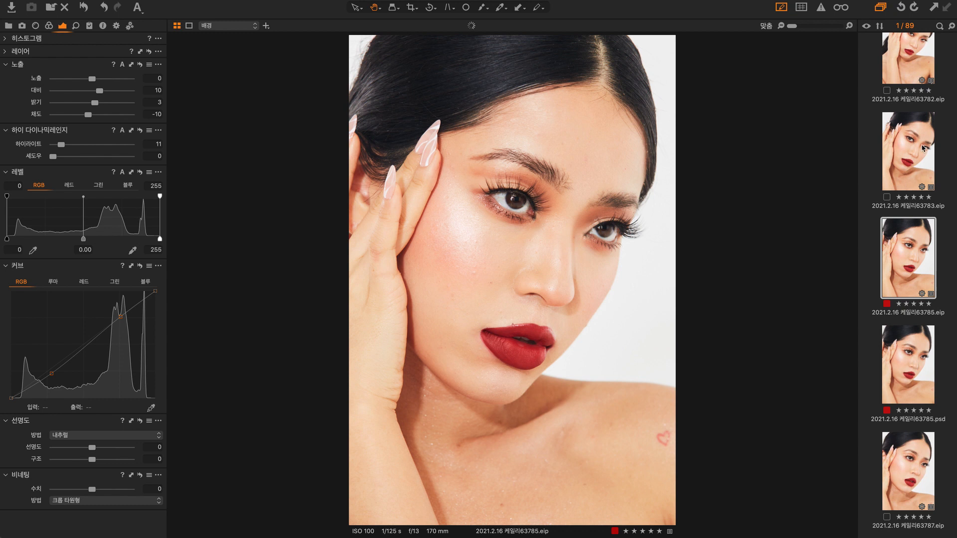
pyautogui.press('Up')
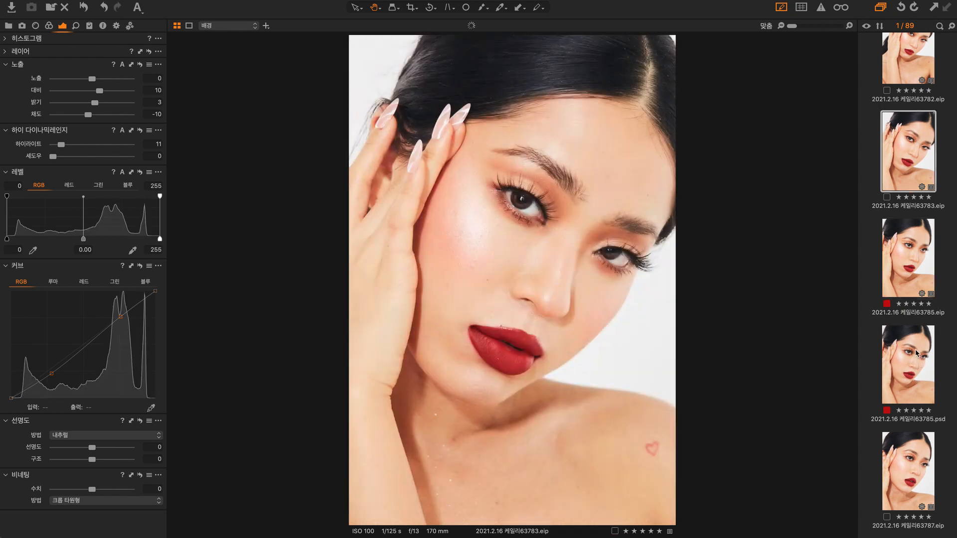
pyautogui.click(918, 384)
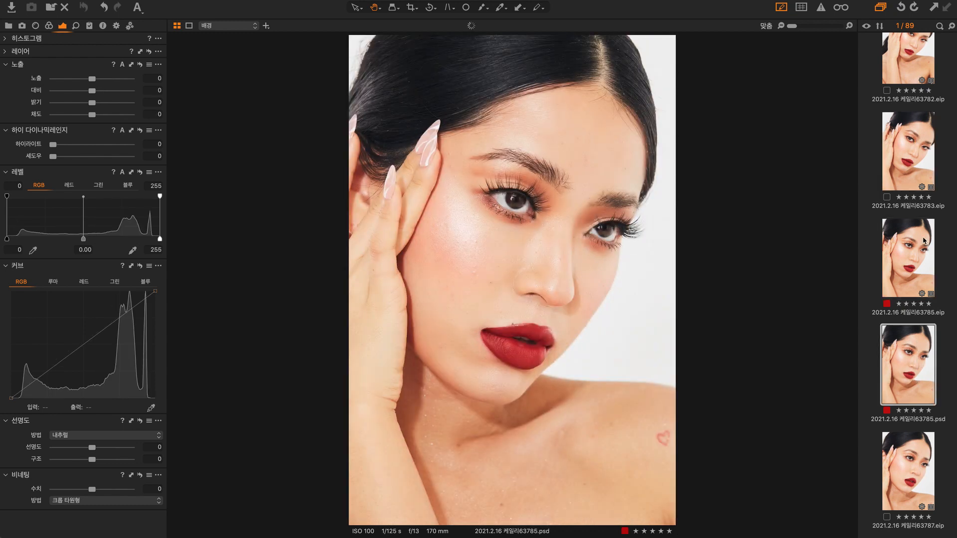
# - Look over the export and editing options available for the 63785 EIP image without applying any
pyautogui.click(909, 248)
pyautogui.rightClick(910, 247)
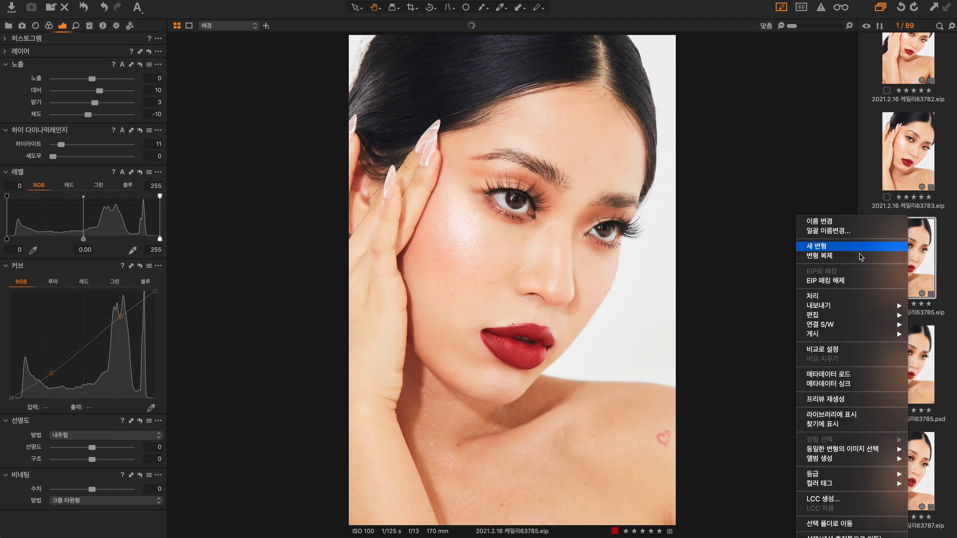
pyautogui.moveTo(844, 315)
pyautogui.click(766, 316)
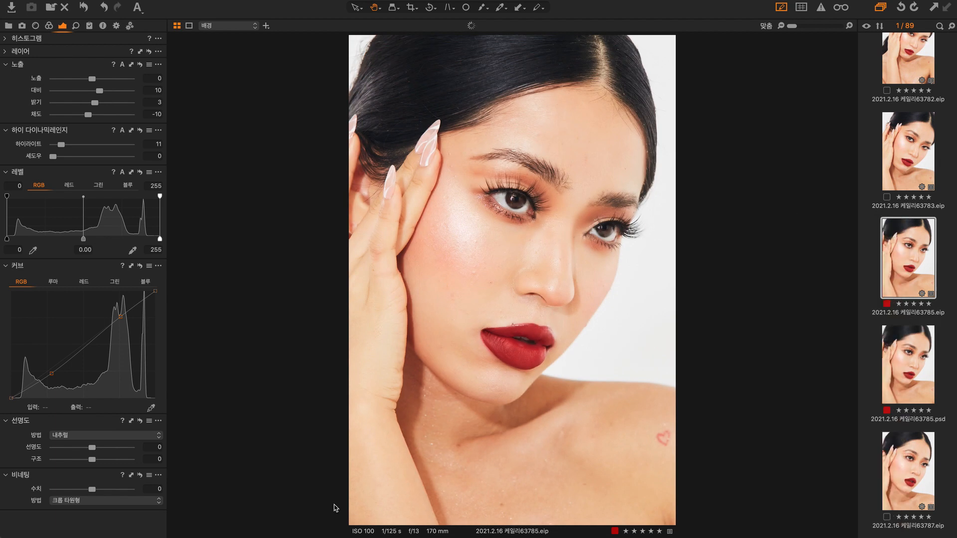
# - Switch back to Photoshop and inspect the portrait's facial skin up close with the Zoom tool
pyautogui.moveTo(368, 534)
pyautogui.click(186, 530)
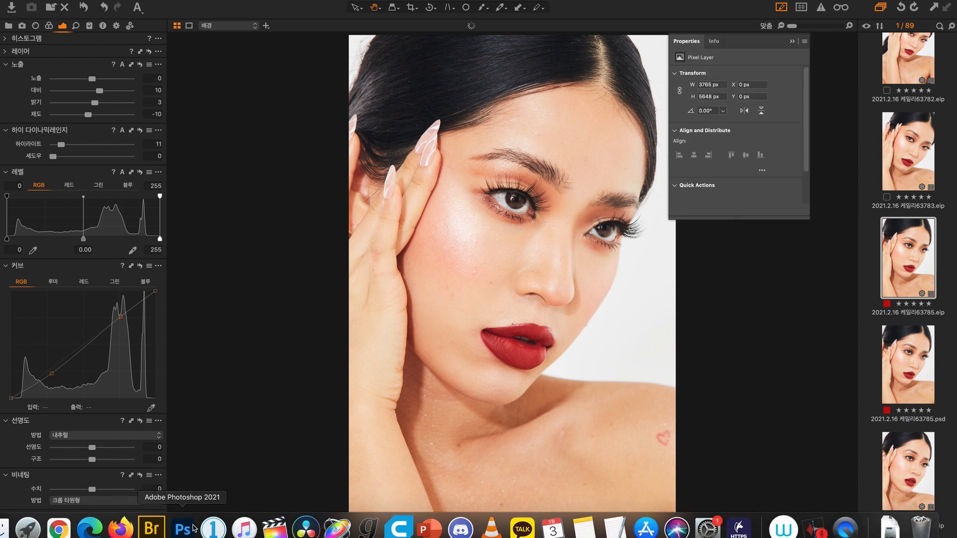
pyautogui.click(193, 527)
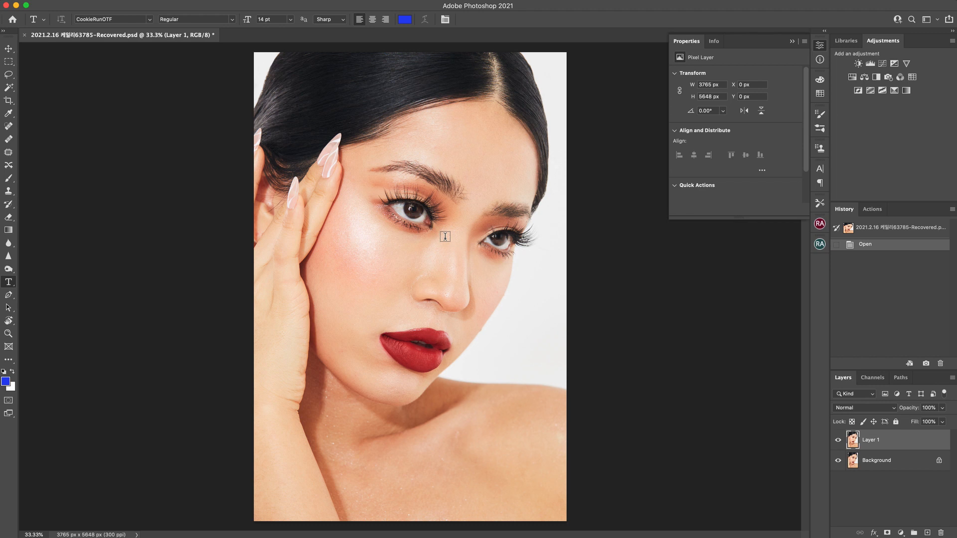
pyautogui.press('z')
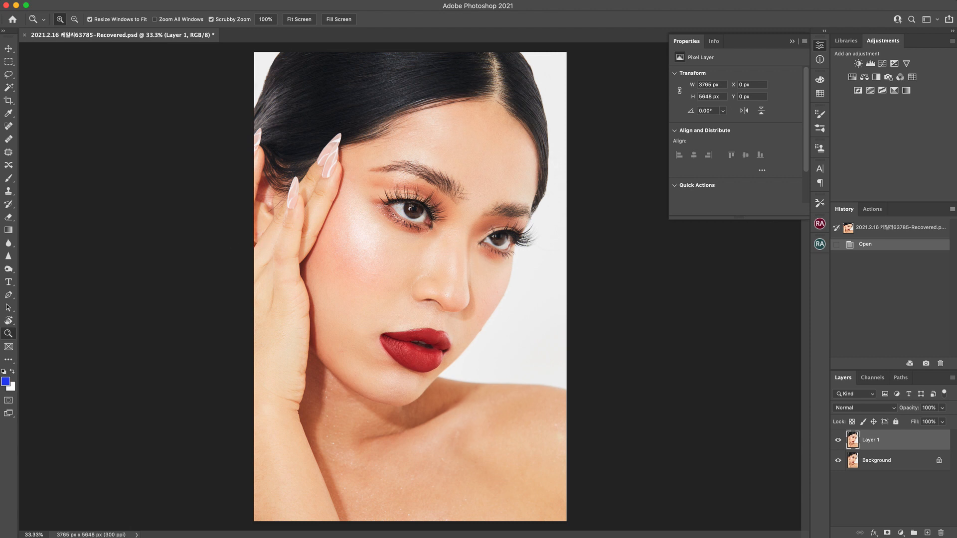
pyautogui.press('super+Tab')
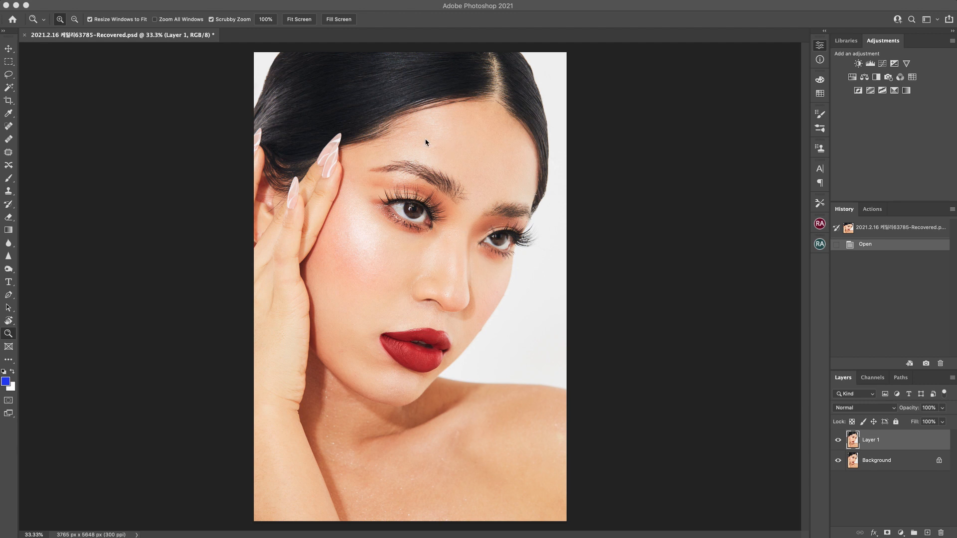
pyautogui.click(408, 145)
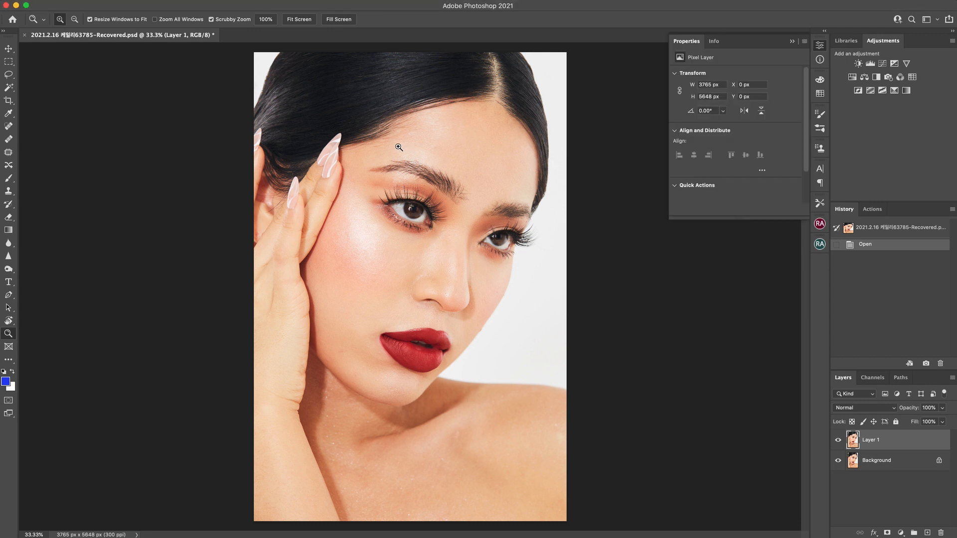
pyautogui.moveTo(384, 126); pyautogui.dragTo(417, 157)
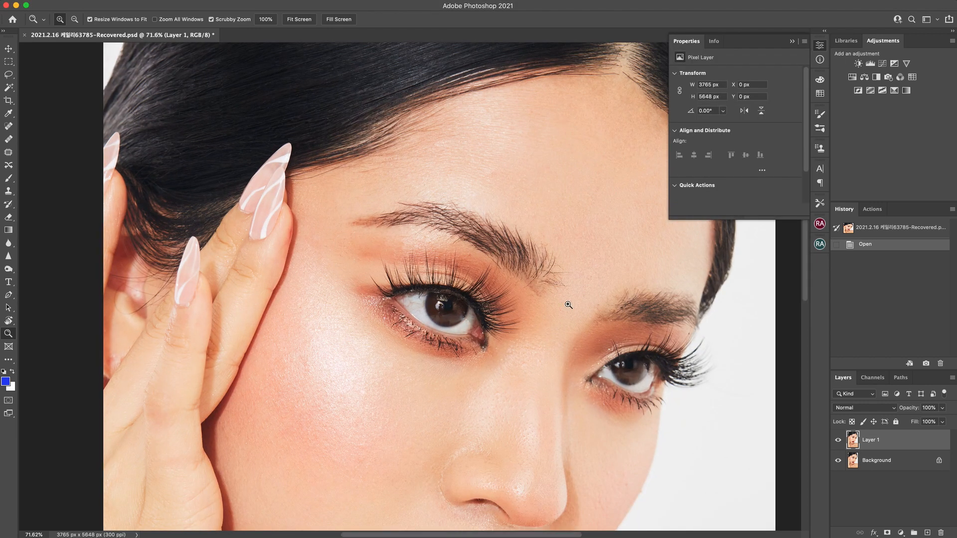
pyautogui.moveTo(513, 276); pyautogui.dragTo(475, 260)
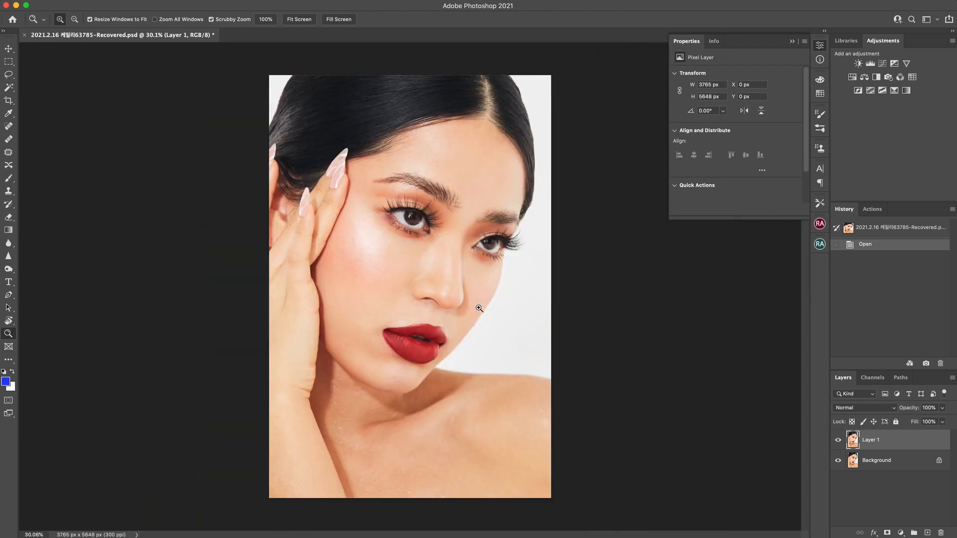
# - Compare the whole portrait before and after retouching by toggling Layer 1's visibility
pyautogui.click(837, 441)
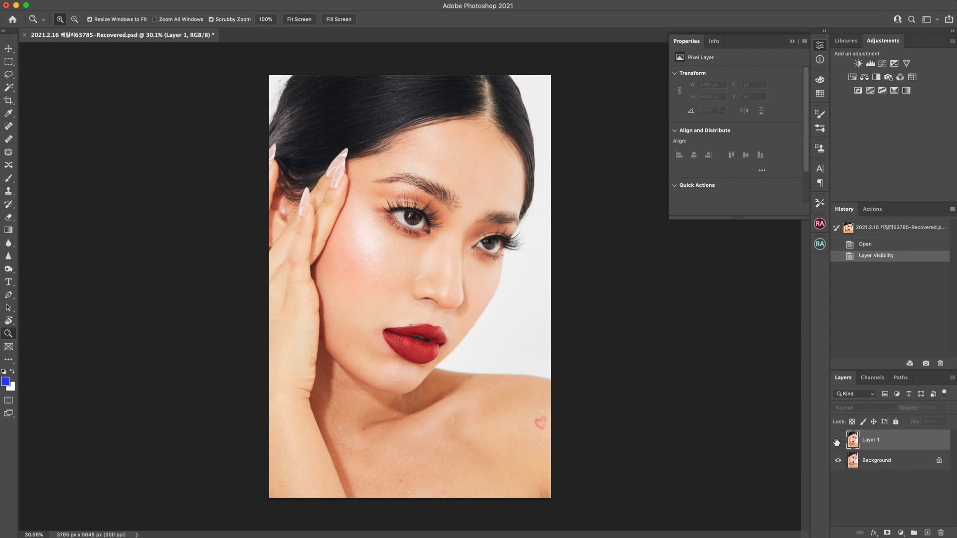
pyautogui.click(837, 440)
pyautogui.click(837, 440)
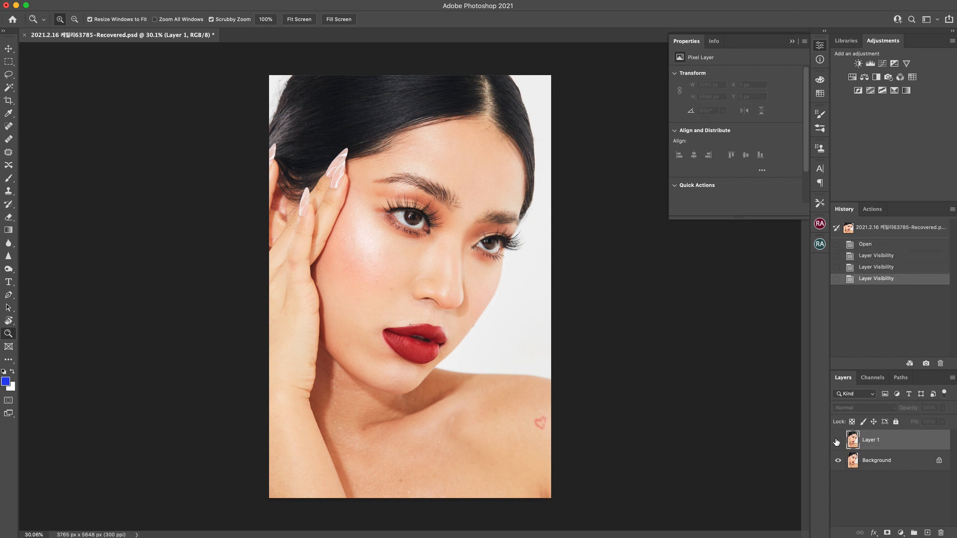
pyautogui.click(837, 441)
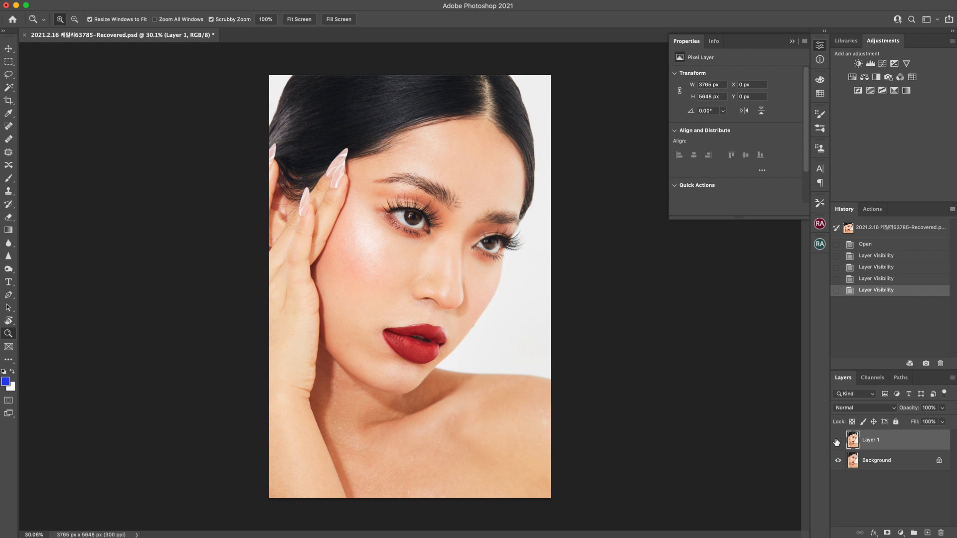
pyautogui.click(837, 441)
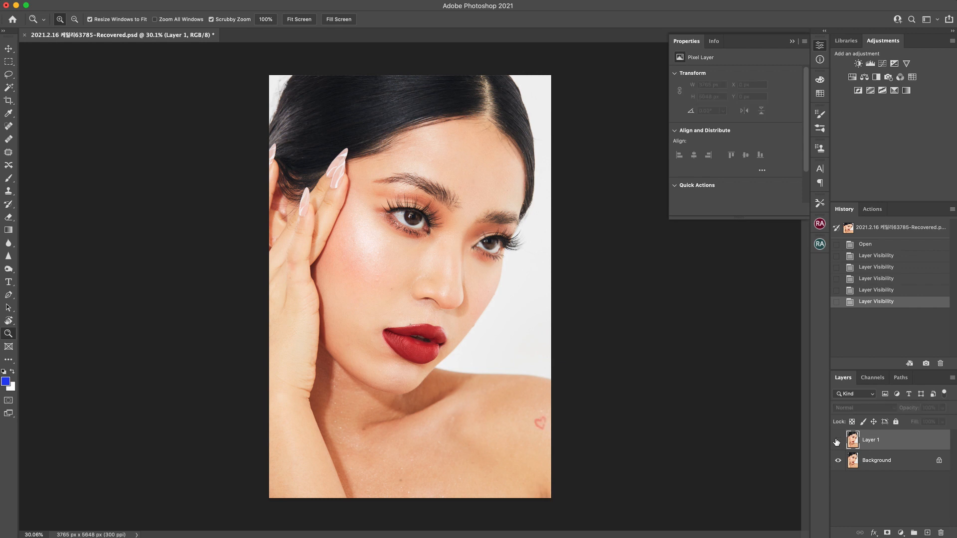
pyautogui.click(837, 441)
# - Examine the cheek and nose skin up close with Layer 1 hidden and shown
pyautogui.moveTo(396, 196); pyautogui.dragTo(414, 207)
pyautogui.click(837, 441)
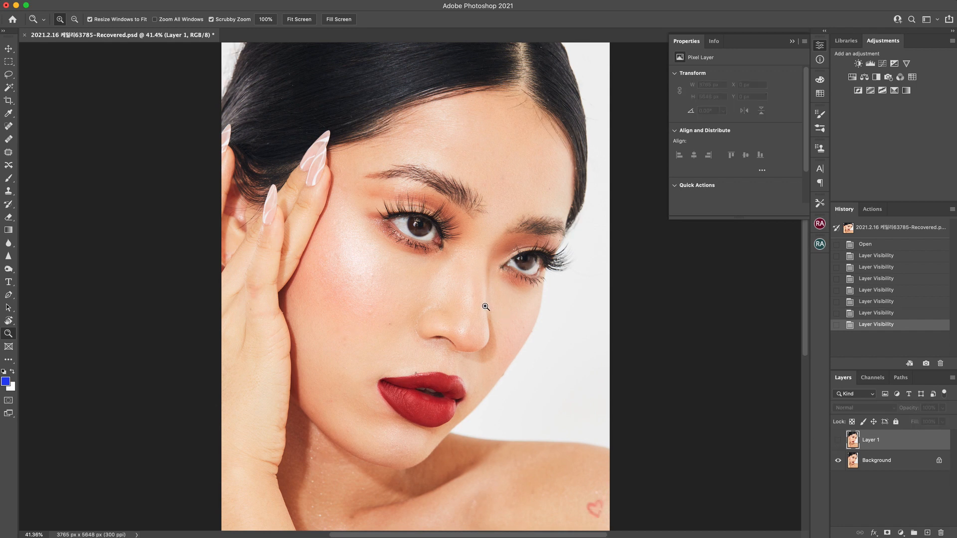
pyautogui.moveTo(434, 260); pyautogui.dragTo(410, 323)
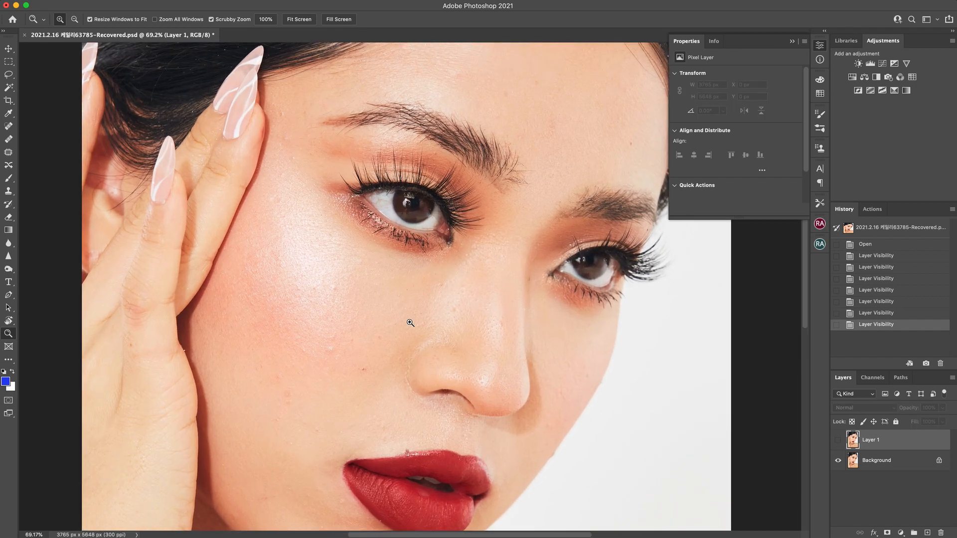
pyautogui.click(838, 441)
pyautogui.click(838, 440)
pyautogui.click(838, 441)
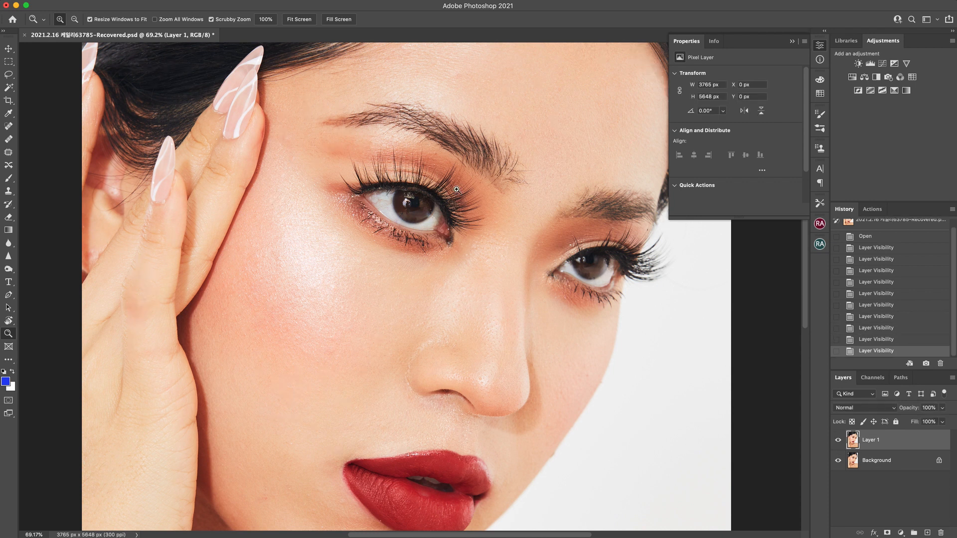
# - Compare the forehead and hairline retouching by repeatedly hiding and showing Layer 1
pyautogui.scroll(10, 520, 256)
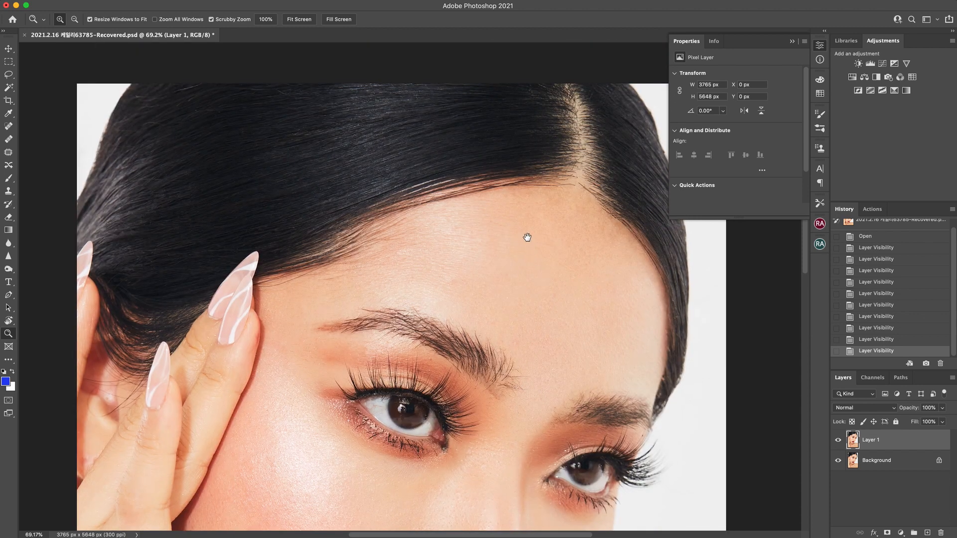
pyautogui.click(838, 441)
pyautogui.click(838, 440)
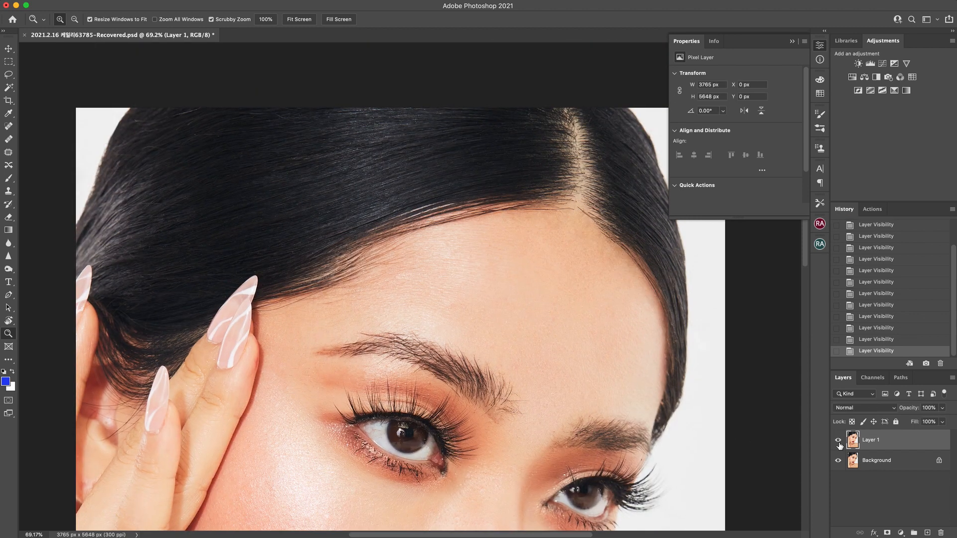
pyautogui.click(838, 440)
pyautogui.click(838, 440)
pyautogui.click(838, 440)
pyautogui.click(838, 441)
pyautogui.click(839, 443)
pyautogui.click(838, 440)
# - Inspect the lips, chin and lower cheek with and without the retouched Layer 1
pyautogui.moveTo(538, 406); pyautogui.dragTo(538, 217)
pyautogui.moveTo(506, 413); pyautogui.dragTo(502, 271)
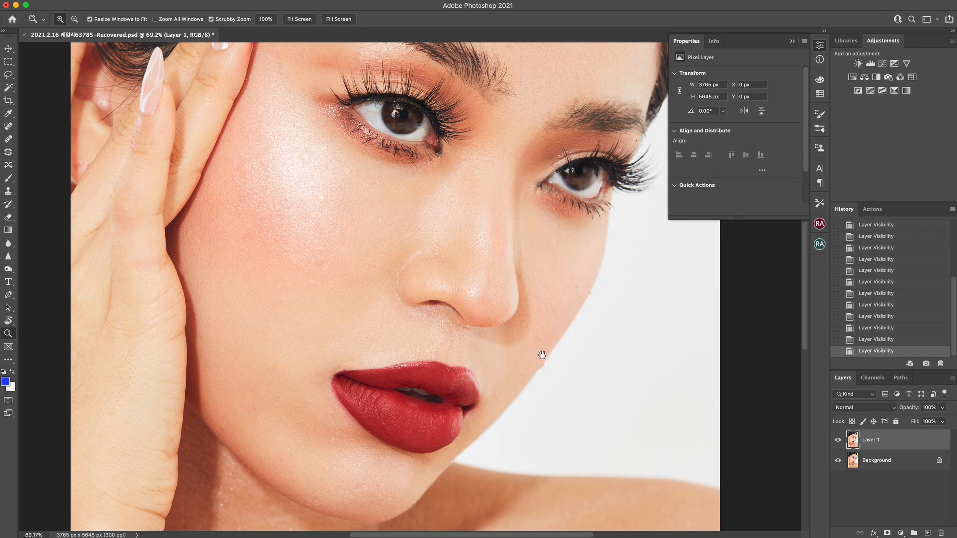
pyautogui.moveTo(545, 340); pyautogui.dragTo(541, 214)
pyautogui.moveTo(441, 347); pyautogui.dragTo(527, 334)
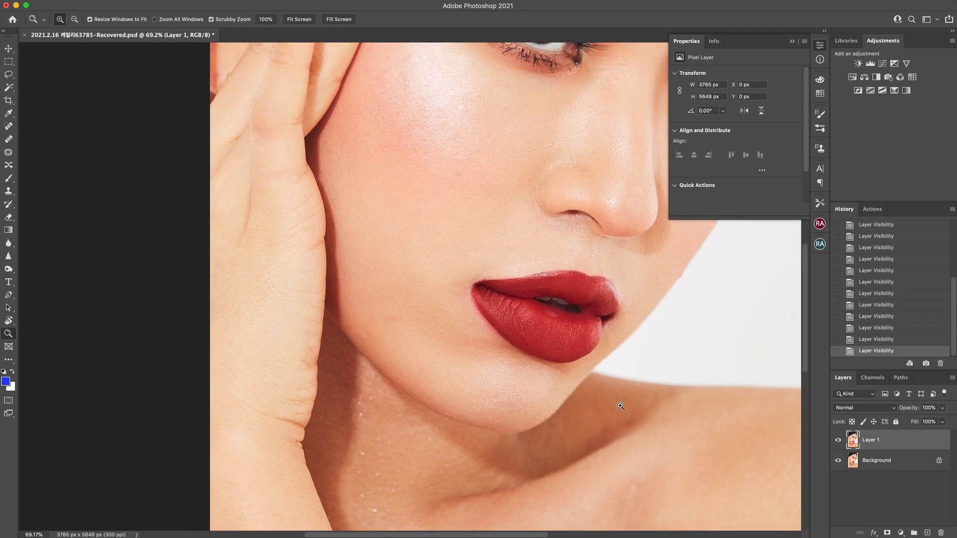
pyautogui.click(838, 441)
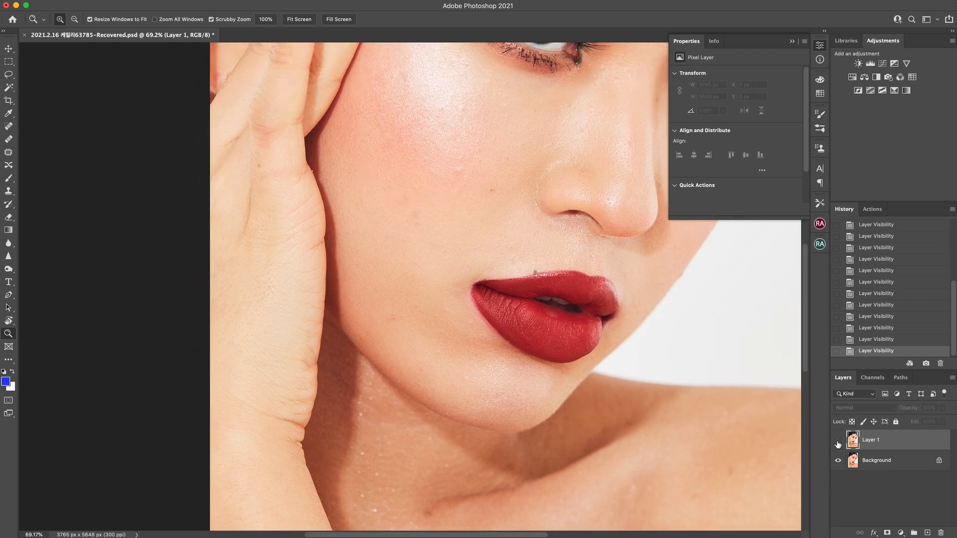
pyautogui.click(838, 440)
pyautogui.click(838, 441)
pyautogui.click(837, 440)
# - Check the neck and shoulder, including the heart tattoo area, with Layer 1 off and on
pyautogui.scroll(-5, 517, 299)
pyautogui.hscroll(8, 516, 299)
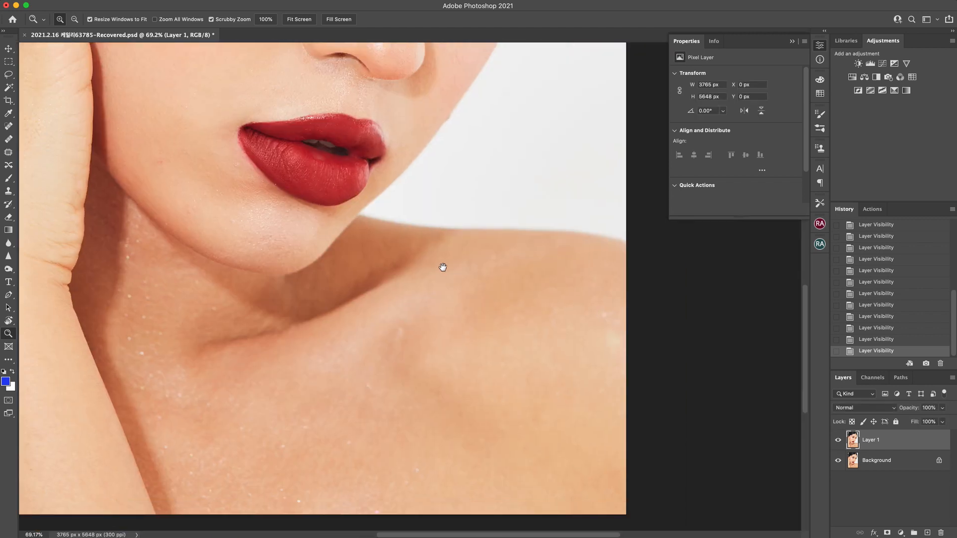
pyautogui.click(839, 441)
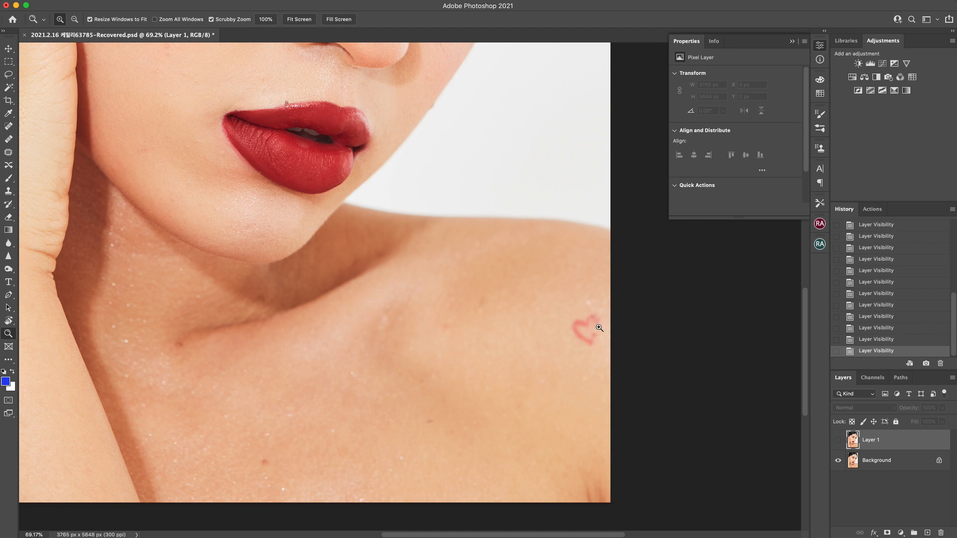
pyautogui.click(838, 442)
pyautogui.click(838, 440)
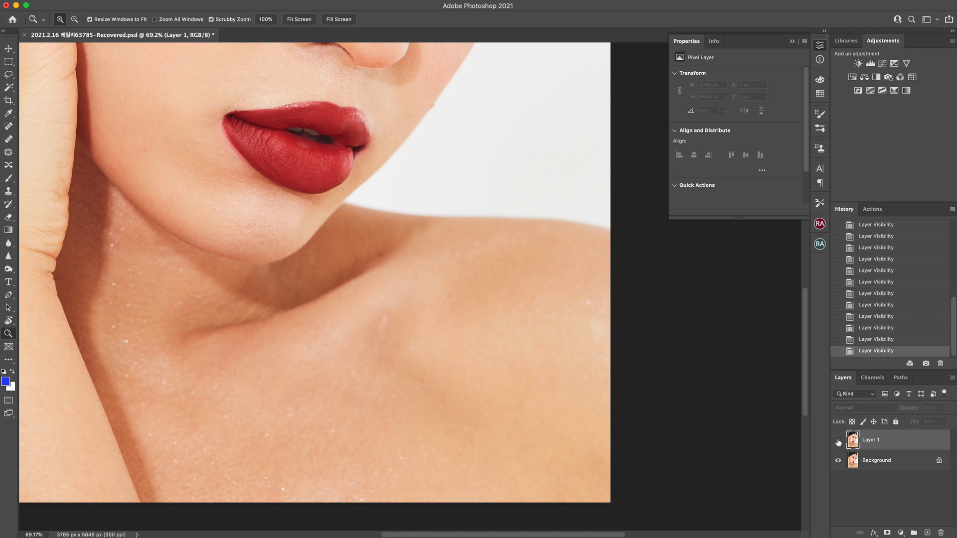
pyautogui.click(838, 441)
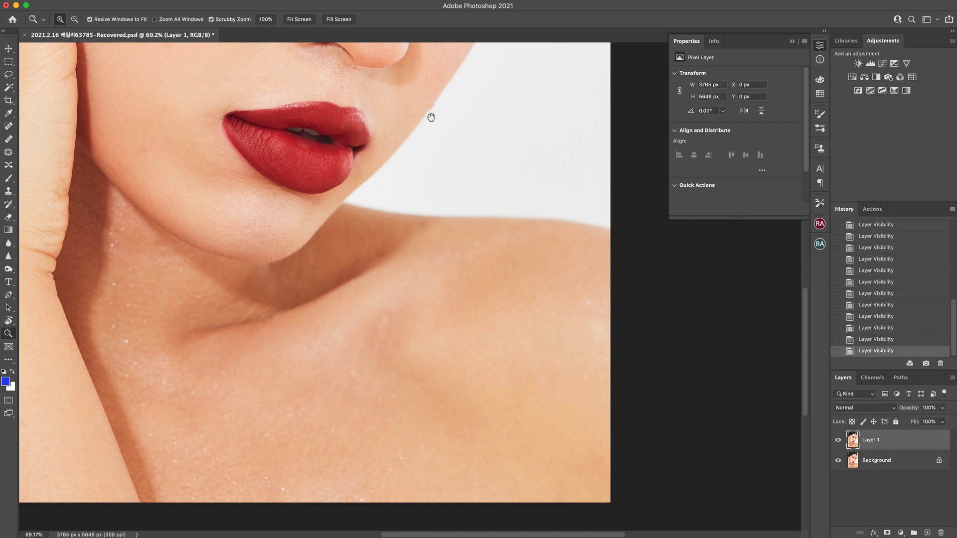
pyautogui.scroll(15, 502, 405)
pyautogui.hscroll(-2, 497, 301)
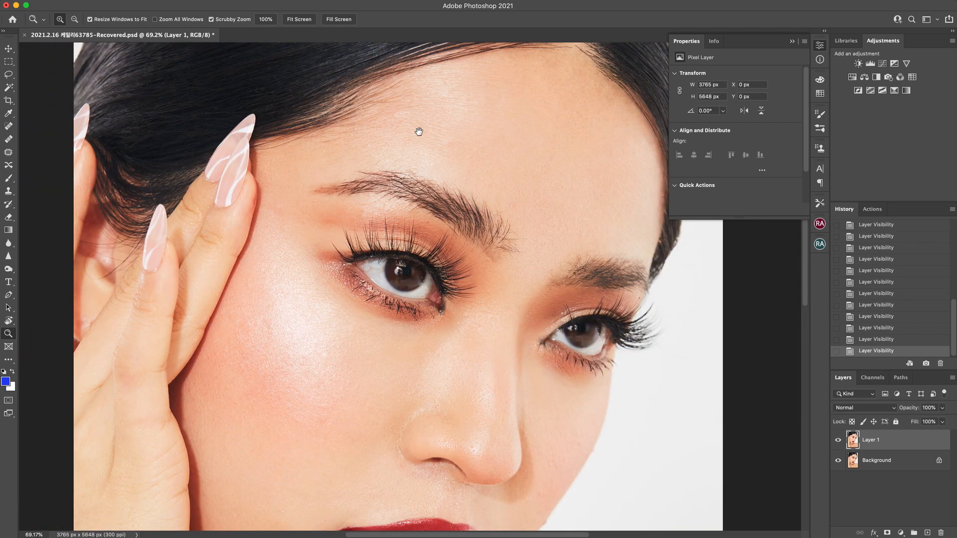
pyautogui.scroll(3, 438, 199)
pyautogui.hscroll(-1, 438, 198)
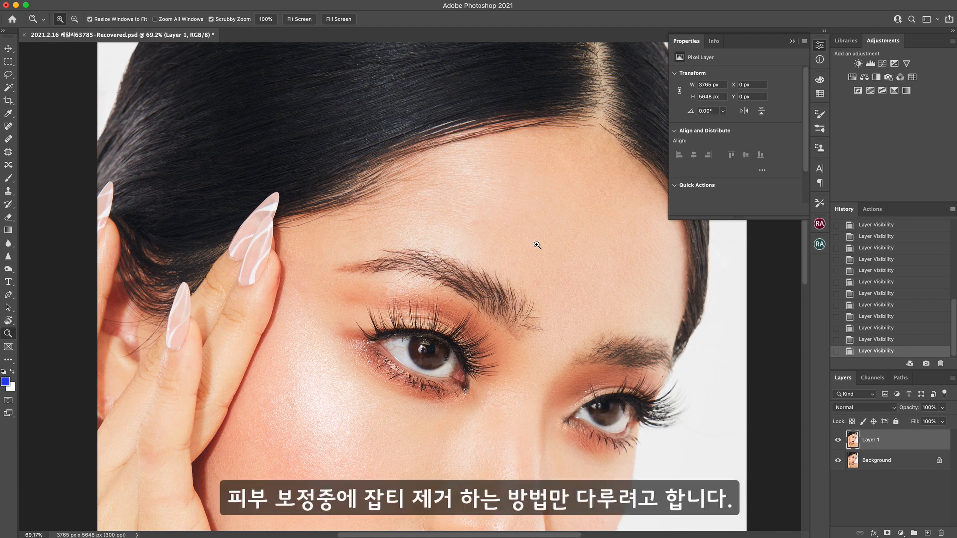
# - Remove the blemishes on the middle of the forehead above the eyebrow on Layer 1 with the Patch tool
pyautogui.scroll(4, 478, 195)
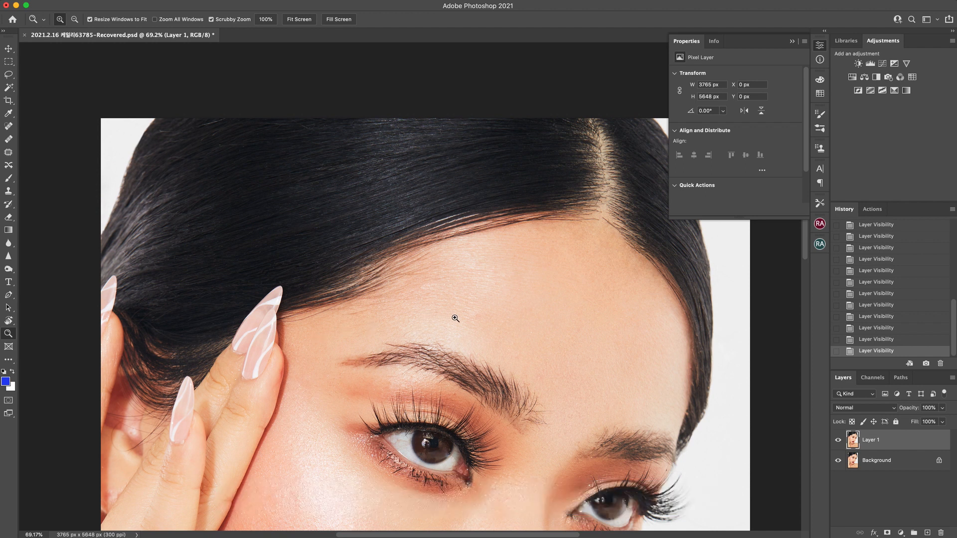
pyautogui.moveTo(491, 346); pyautogui.dragTo(493, 306)
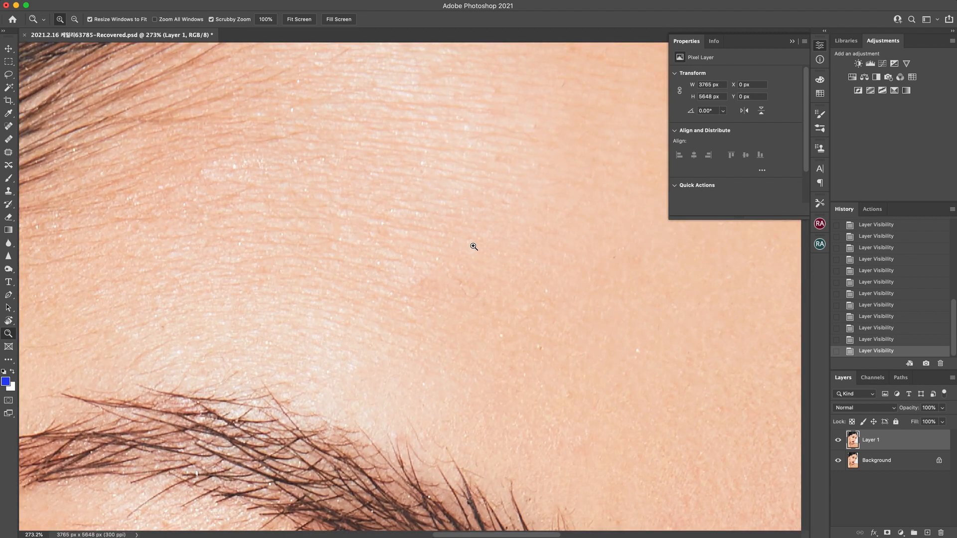
pyautogui.press('j')
pyautogui.moveTo(430, 278)
pyautogui.mouseDown()
pyautogui.moveTo(407, 291)
pyautogui.moveTo(449, 284)
pyautogui.moveTo(435, 281)
pyautogui.moveTo(459, 314)
pyautogui.mouseUp()
pyautogui.moveTo(464, 279)
pyautogui.mouseDown()
pyautogui.moveTo(455, 284)
pyautogui.moveTo(480, 298)
pyautogui.moveTo(477, 287)
pyautogui.moveTo(492, 280)
pyautogui.mouseUp()
pyautogui.press('super+d')
# - Patch the small spots and fine lines on the upper forehead below the hairline with nearby clean skin
pyautogui.moveTo(556, 226); pyautogui.dragTo(402, 385)
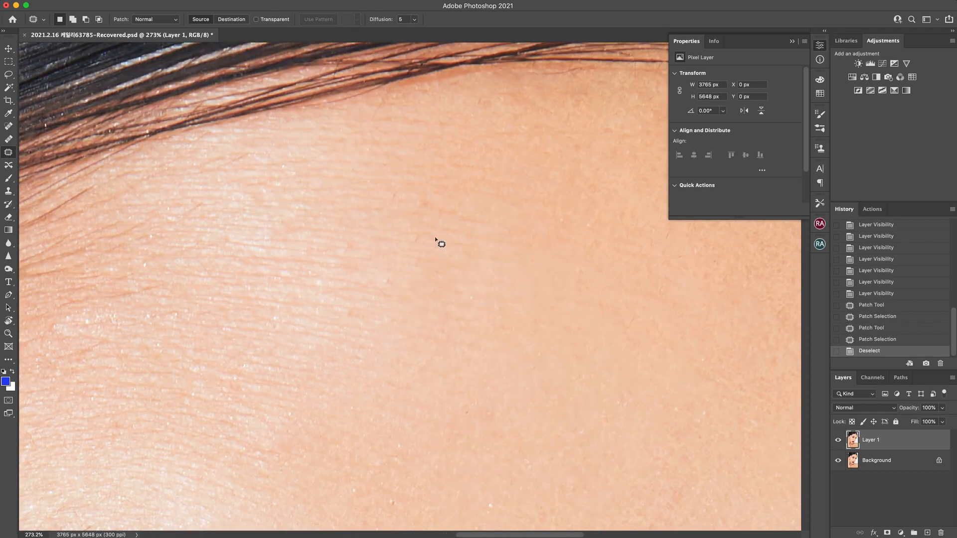
pyautogui.moveTo(353, 248)
pyautogui.mouseDown()
pyautogui.moveTo(342, 248)
pyautogui.moveTo(405, 283)
pyautogui.moveTo(392, 275)
pyautogui.moveTo(442, 209)
pyautogui.moveTo(431, 198)
pyautogui.moveTo(464, 222)
pyautogui.moveTo(451, 218)
pyautogui.moveTo(456, 210)
pyautogui.mouseUp()
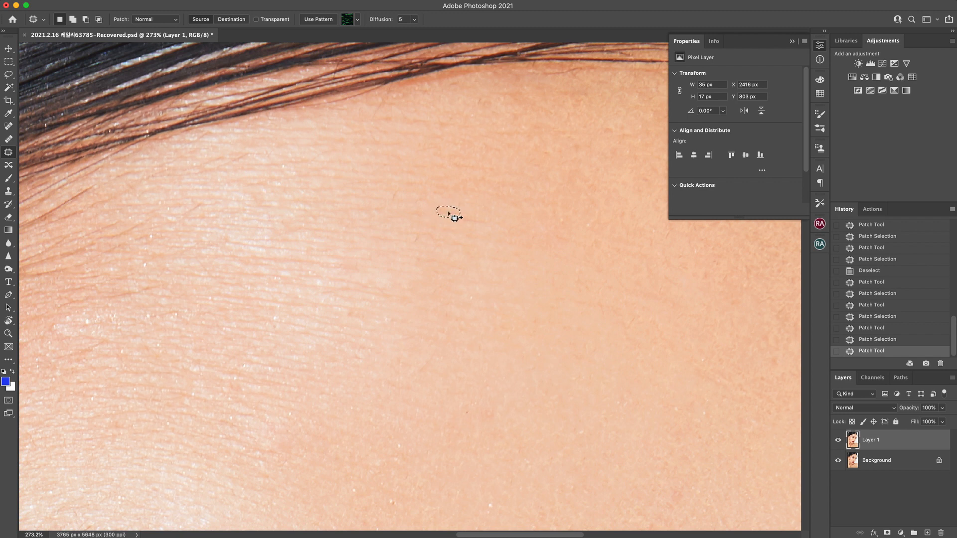
pyautogui.moveTo(444, 225); pyautogui.dragTo(510, 259)
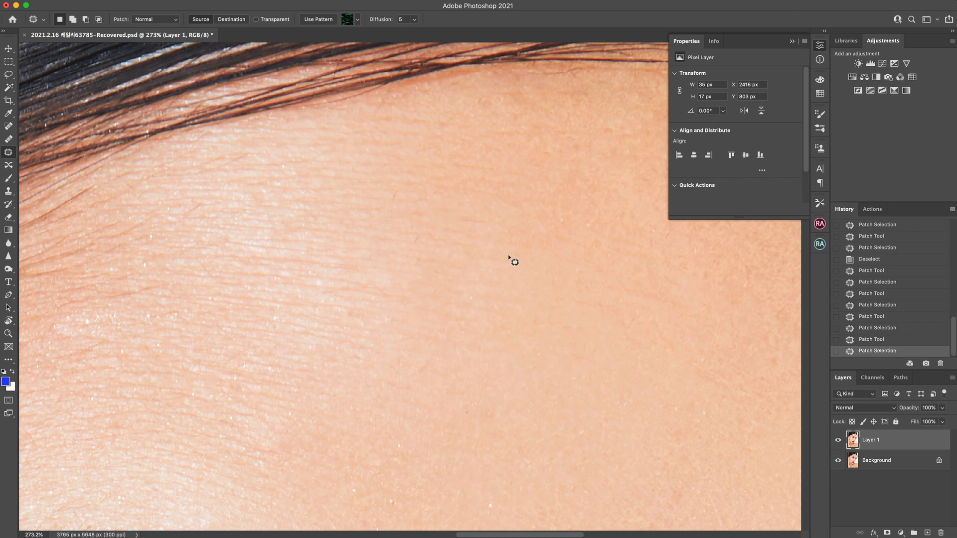
pyautogui.hotkey('ctrl', 'd')
pyautogui.moveTo(435, 209)
pyautogui.mouseDown()
pyautogui.moveTo(456, 212)
pyautogui.moveTo(437, 236)
pyautogui.moveTo(449, 236)
pyautogui.moveTo(454, 215)
pyautogui.moveTo(481, 226)
pyautogui.moveTo(487, 220)
pyautogui.moveTo(478, 214)
pyautogui.moveTo(475, 243)
pyautogui.mouseUp()
pyautogui.hotkey('ctrl', 'd')
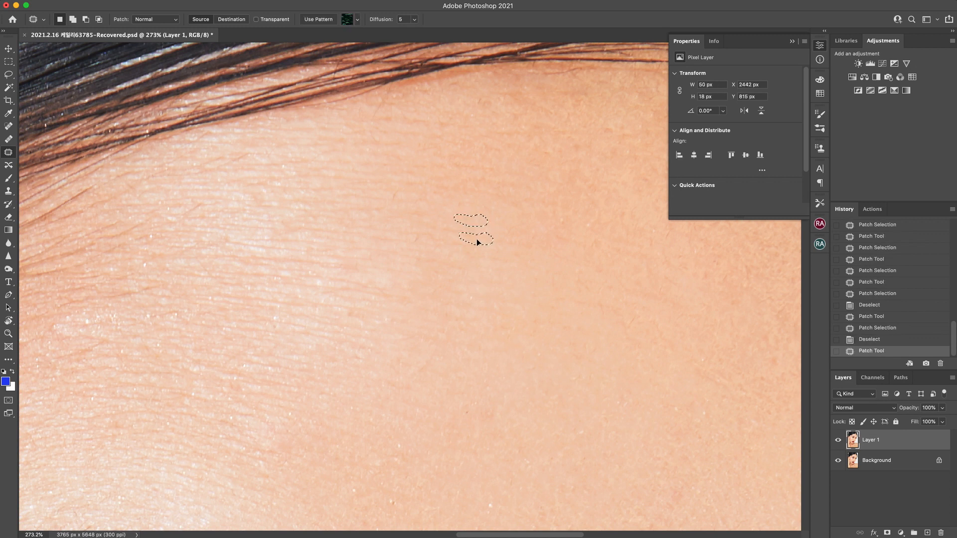
# - Patch the short crease near the centre of the upper forehead and the neighbouring uneven spots
pyautogui.moveTo(447, 224)
pyautogui.mouseDown()
pyautogui.moveTo(478, 236)
pyautogui.moveTo(384, 256)
pyautogui.moveTo(420, 249)
pyautogui.moveTo(450, 222)
pyautogui.moveTo(408, 213)
pyautogui.moveTo(419, 216)
pyautogui.moveTo(402, 231)
pyautogui.moveTo(423, 236)
pyautogui.moveTo(388, 243)
pyautogui.moveTo(401, 239)
pyautogui.moveTo(345, 324)
pyautogui.moveTo(348, 314)
pyautogui.moveTo(363, 319)
pyautogui.moveTo(349, 309)
pyautogui.moveTo(352, 342)
pyautogui.mouseUp()
pyautogui.press('cmd+d')
pyautogui.press('super+d')
pyautogui.press('super+d')
pyautogui.press('super+d')
# - Patch the small marks where the bright forehead highlight meets the smoother skin, clearing each selection
pyautogui.hscroll(1, 429, 242)
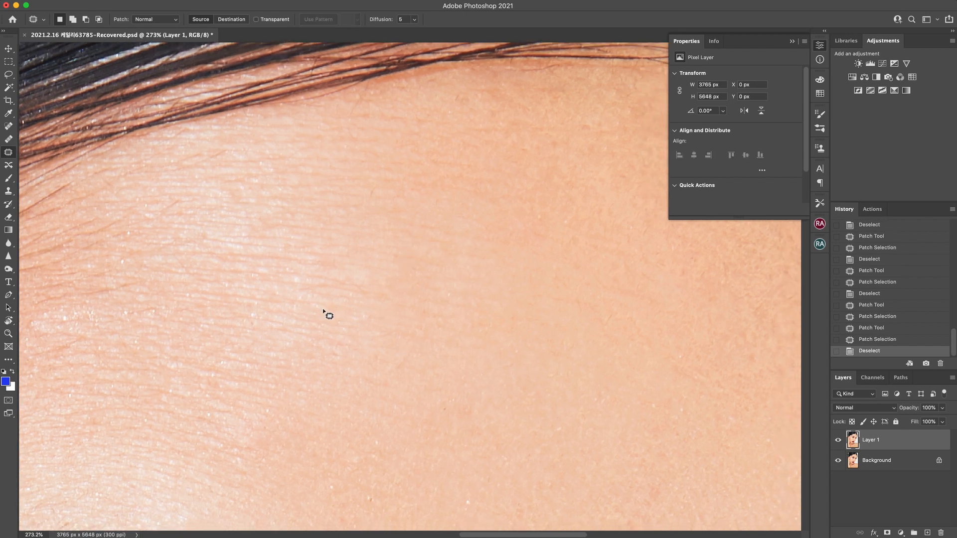
pyautogui.moveTo(332, 302)
pyautogui.mouseDown()
pyautogui.moveTo(327, 311)
pyautogui.moveTo(337, 303)
pyautogui.mouseUp()
pyautogui.moveTo(336, 308); pyautogui.dragTo(363, 306)
pyautogui.press('super+d')
pyautogui.hscroll(3, 429, 288)
pyautogui.scroll(2, 429, 288)
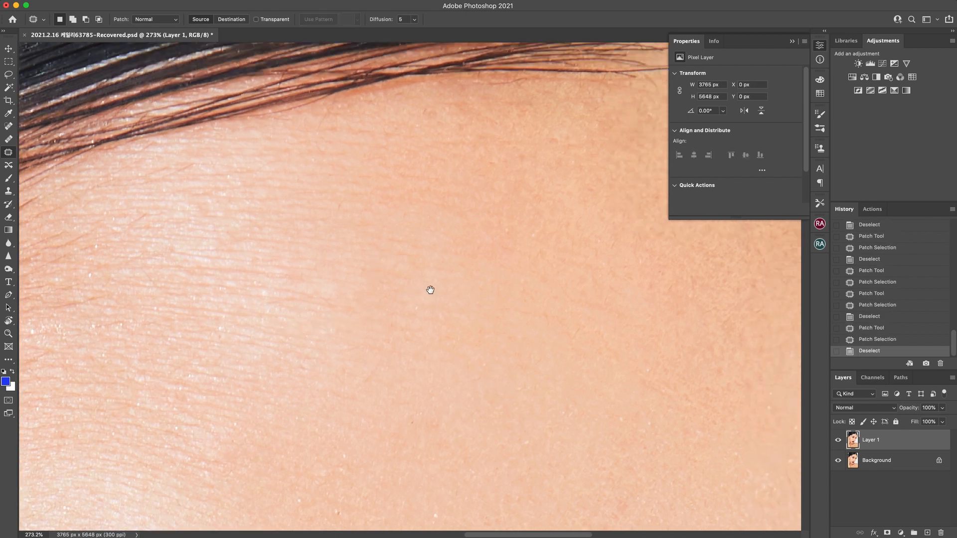
pyautogui.moveTo(269, 238)
pyautogui.mouseDown()
pyautogui.moveTo(261, 249)
pyautogui.moveTo(290, 240)
pyautogui.mouseUp()
pyautogui.press('super+d')
# - Continue patching the remaining tiny blemishes across the forehead with adjacent clean skin, deselecting after each one
pyautogui.moveTo(337, 227)
pyautogui.mouseDown()
pyautogui.moveTo(397, 282)
pyautogui.moveTo(366, 290)
pyautogui.moveTo(375, 287)
pyautogui.moveTo(351, 276)
pyautogui.moveTo(374, 262)
pyautogui.moveTo(359, 259)
pyautogui.moveTo(389, 265)
pyautogui.moveTo(358, 261)
pyautogui.mouseUp()
pyautogui.scroll(3, 396, 282)
pyautogui.hscroll(-1, 396, 282)
pyautogui.hotkey('ctrl', 'd')
pyautogui.moveTo(362, 263)
pyautogui.mouseDown()
pyautogui.moveTo(380, 264)
pyautogui.moveTo(369, 277)
pyautogui.moveTo(366, 267)
pyautogui.mouseUp()
pyautogui.hotkey('ctrl', 'd')
pyautogui.hscroll(5, 486, 261)
pyautogui.moveTo(369, 274)
pyautogui.mouseDown()
pyautogui.moveTo(391, 283)
pyautogui.moveTo(362, 300)
pyautogui.mouseUp()
pyautogui.press('super+d')
pyautogui.moveTo(363, 305); pyautogui.dragTo(388, 305)
pyautogui.press('super+d')
# - Examine the eye area, nose, lips and cheek for further blemishes, ending close up on the shimmering cheek
pyautogui.moveTo(348, 344); pyautogui.dragTo(435, 154)
pyautogui.moveTo(362, 349); pyautogui.dragTo(399, 228)
pyautogui.moveTo(390, 289); pyautogui.dragTo(623, 68)
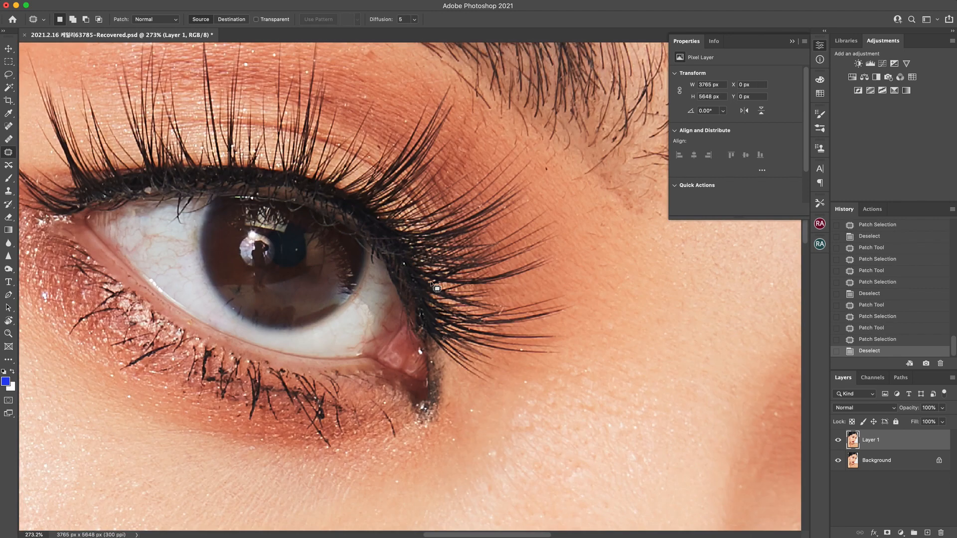
pyautogui.press('z')
pyautogui.moveTo(429, 298); pyautogui.dragTo(349, 299)
pyautogui.moveTo(343, 429); pyautogui.dragTo(426, 113)
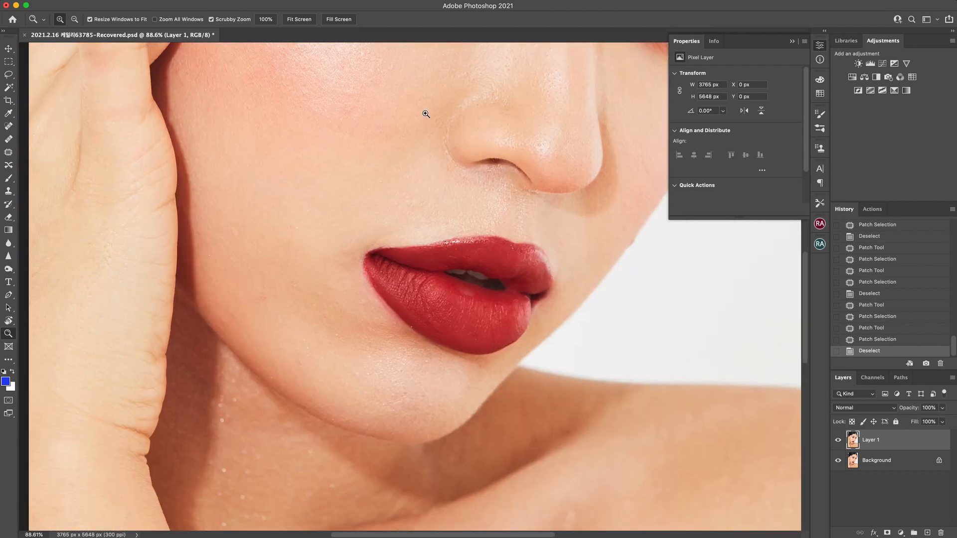
pyautogui.moveTo(401, 204); pyautogui.dragTo(388, 331)
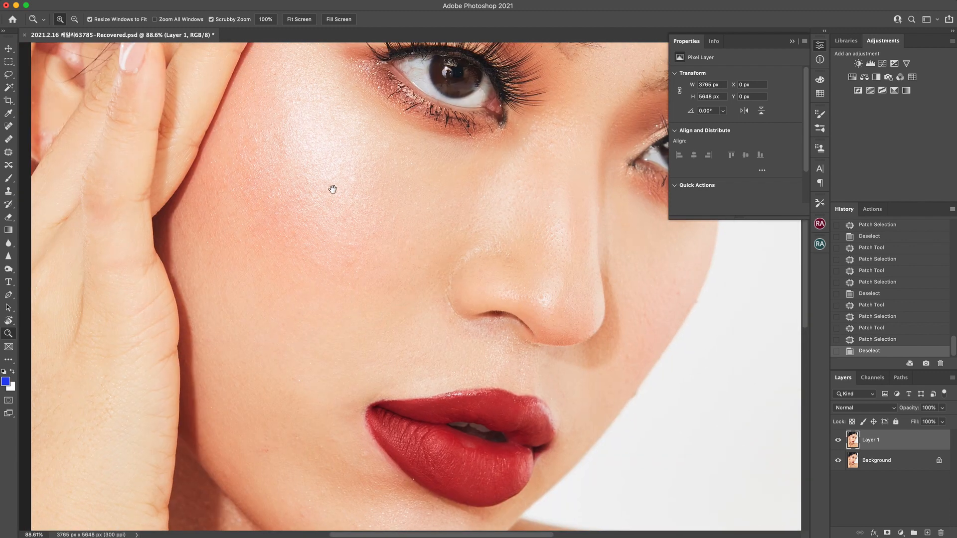
pyautogui.moveTo(331, 190); pyautogui.dragTo(383, 227)
pyautogui.moveTo(335, 197); pyautogui.dragTo(419, 288)
# - Try patching a blemish on the shimmering cheek highlight, and undo that patch
pyautogui.press('j')
pyautogui.moveTo(358, 233)
pyautogui.mouseDown()
pyautogui.moveTo(346, 226)
pyautogui.moveTo(380, 281)
pyautogui.mouseUp()
pyautogui.hotkey('ctrl', 'd')
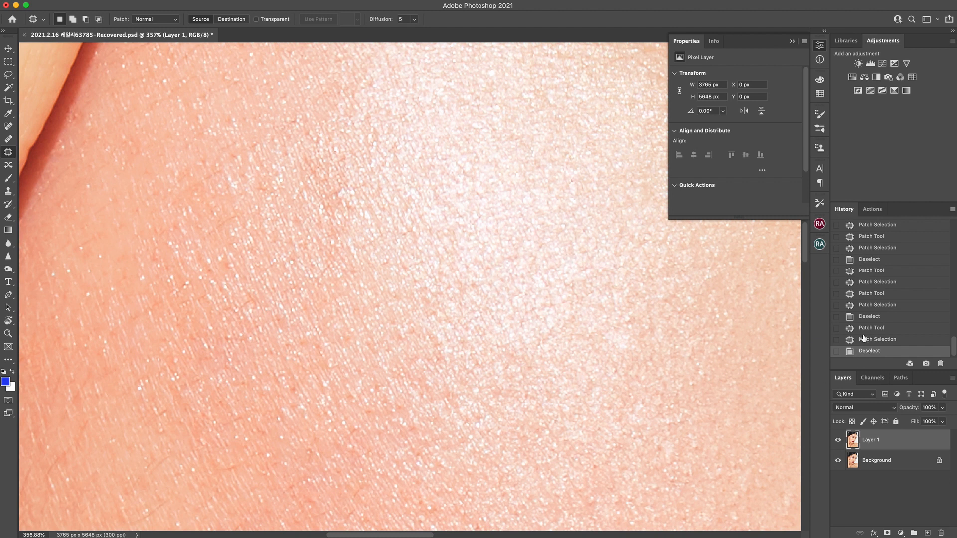
pyautogui.press('super+z')
pyautogui.press('super+z')
pyautogui.press('super+z')
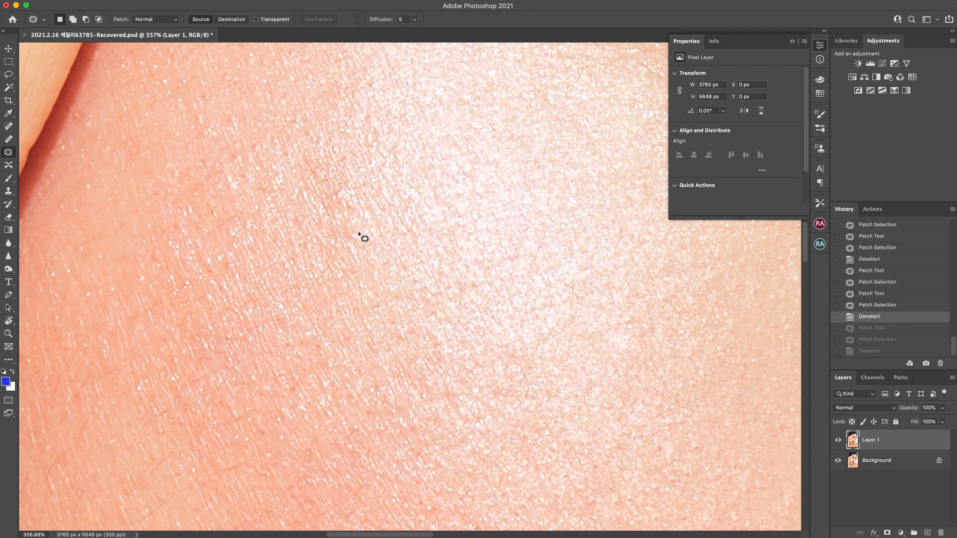
# - Clone clean skin texture over the first small marks on the shimmering cheek at about 760% magnification with the Clone Stamp
pyautogui.press('z')
pyautogui.moveTo(358, 229); pyautogui.dragTo(384, 265)
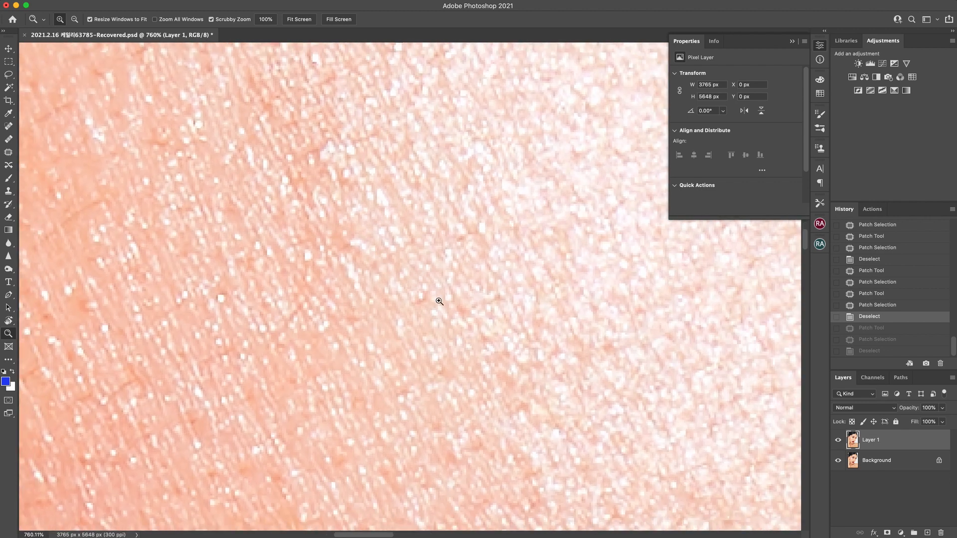
pyautogui.press('s')
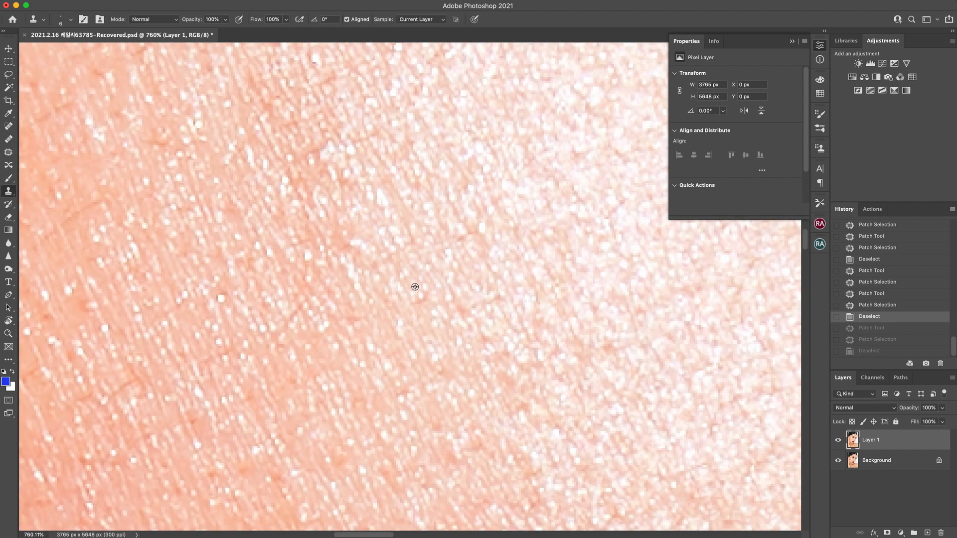
pyautogui.moveTo(422, 301); pyautogui.dragTo(410, 296)
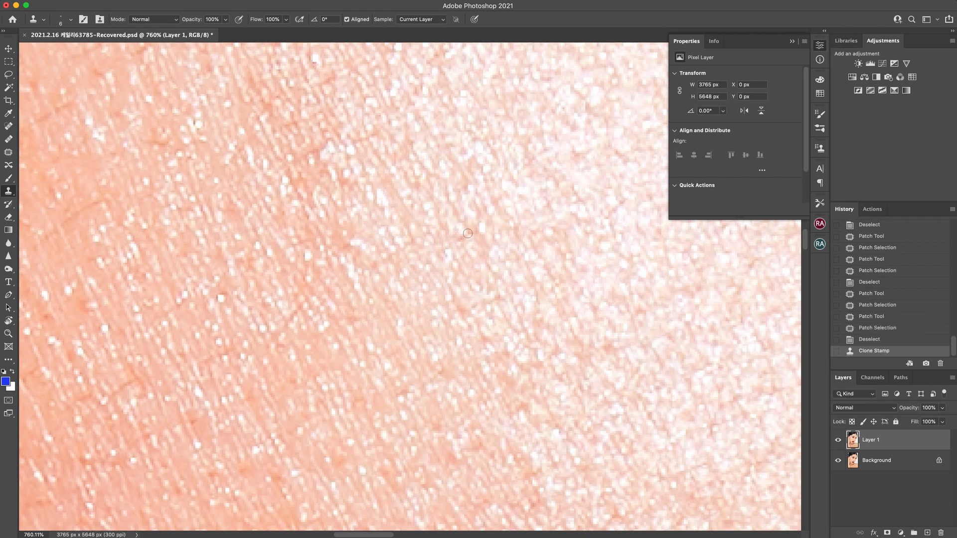
pyautogui.moveTo(467, 236)
pyautogui.mouseDown()
pyautogui.moveTo(452, 205)
pyautogui.moveTo(470, 233)
pyautogui.mouseUp()
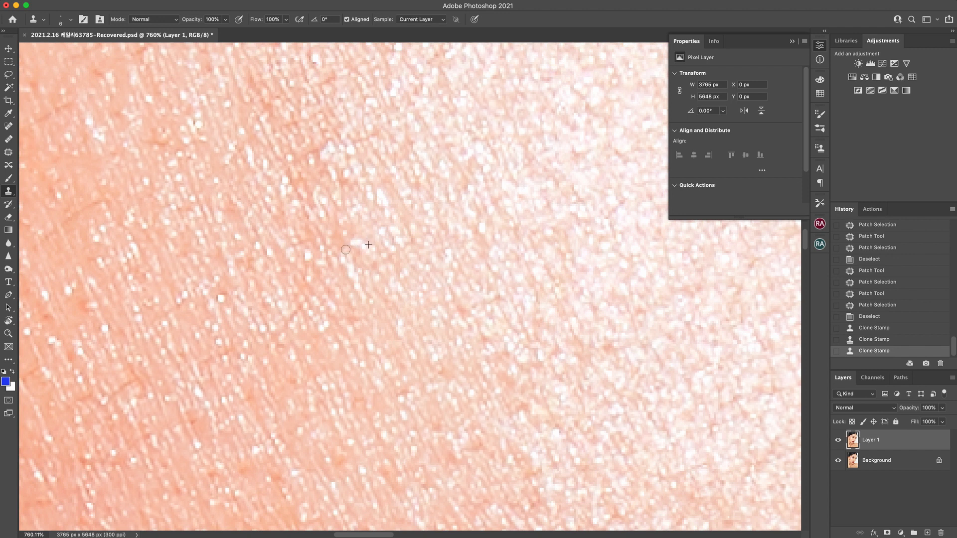
# - Clone over the dark pores and fine lines along the edge of the cheek highlight, sampling adjacent texture
pyautogui.moveTo(345, 250)
pyautogui.mouseDown()
pyautogui.moveTo(377, 264)
pyautogui.moveTo(352, 225)
pyautogui.moveTo(364, 225)
pyautogui.moveTo(341, 246)
pyautogui.moveTo(337, 224)
pyautogui.mouseUp()
pyautogui.click(347, 274)
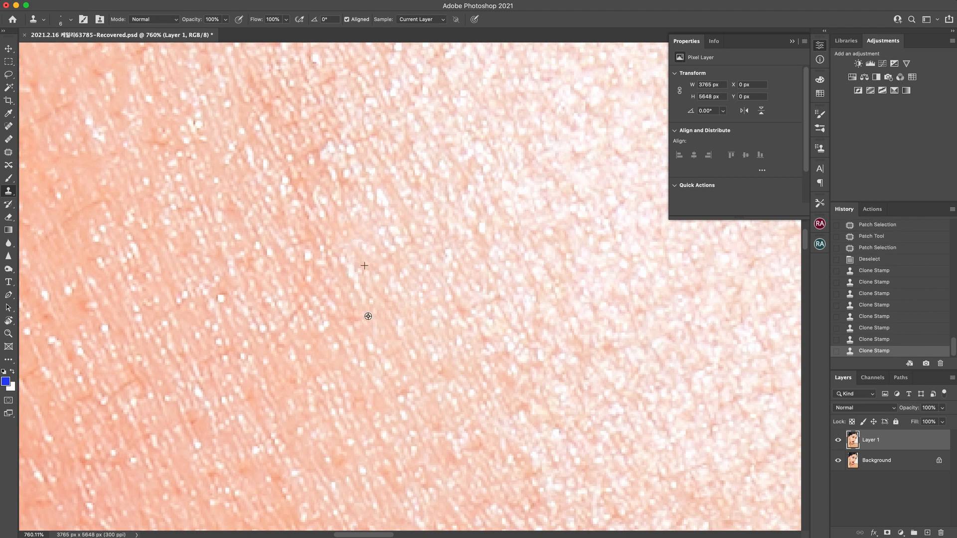
pyautogui.keyDown('alt'); pyautogui.click(368, 323); pyautogui.keyUp('alt')
pyautogui.moveTo(353, 319); pyautogui.dragTo(361, 317)
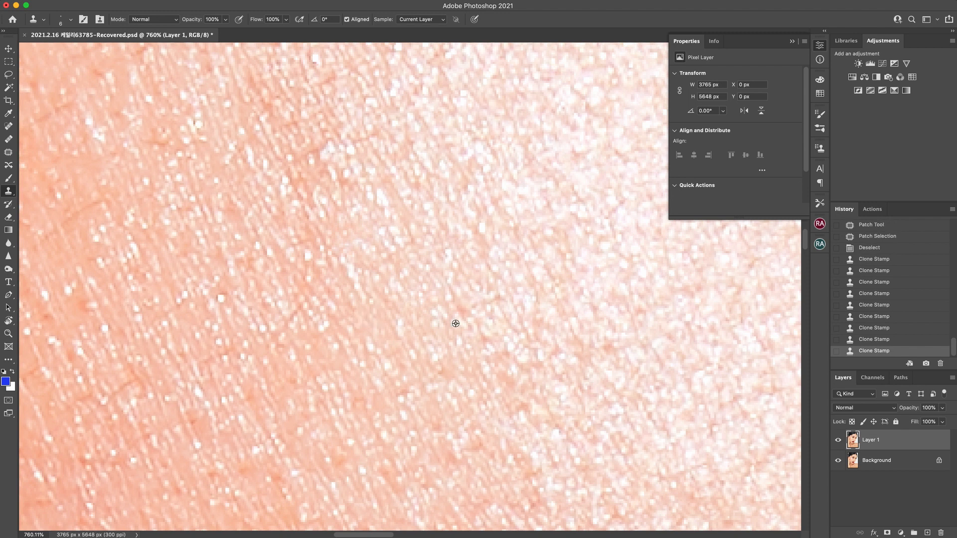
pyautogui.moveTo(469, 325); pyautogui.dragTo(477, 352)
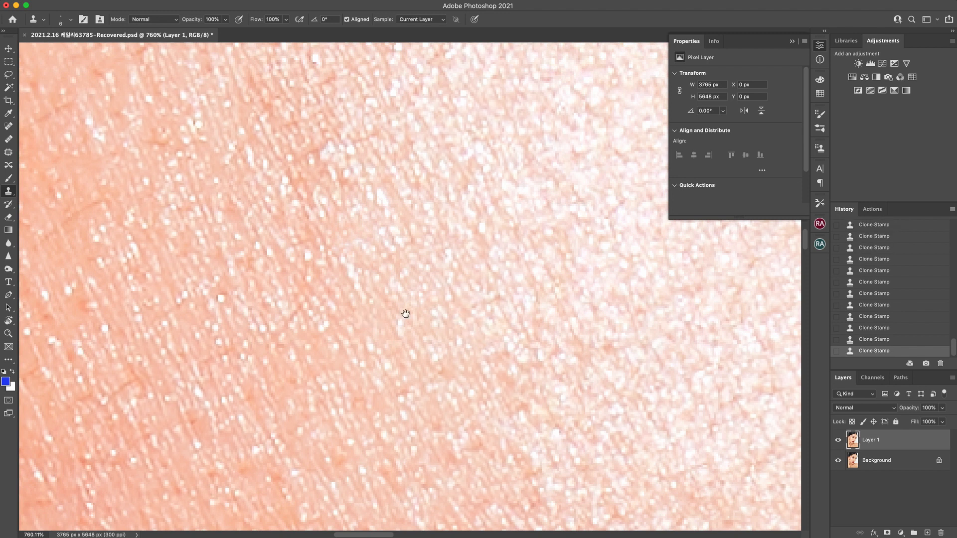
# - Clone out the small dark marks slightly higher on the cheek, where the reddish skin meets the highlight
pyautogui.moveTo(405, 311); pyautogui.dragTo(465, 334)
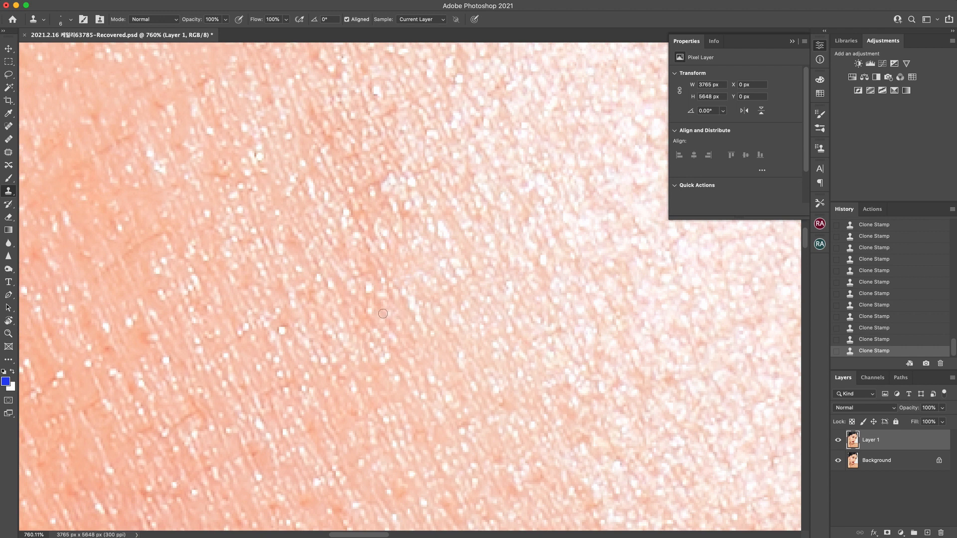
pyautogui.moveTo(390, 326); pyautogui.dragTo(397, 342)
pyautogui.scroll(5, 420, 295)
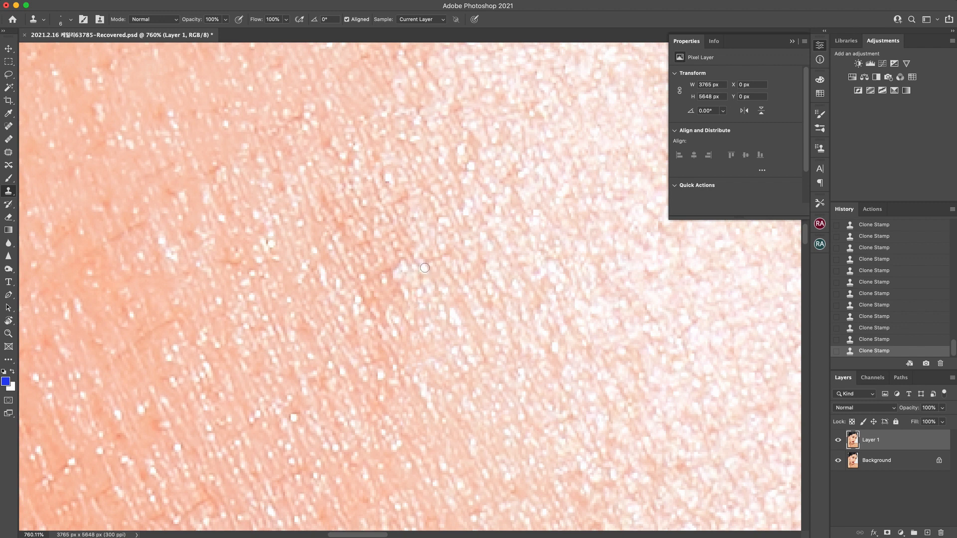
pyautogui.moveTo(424, 268)
pyautogui.mouseDown()
pyautogui.moveTo(497, 236)
pyautogui.moveTo(459, 285)
pyautogui.mouseUp()
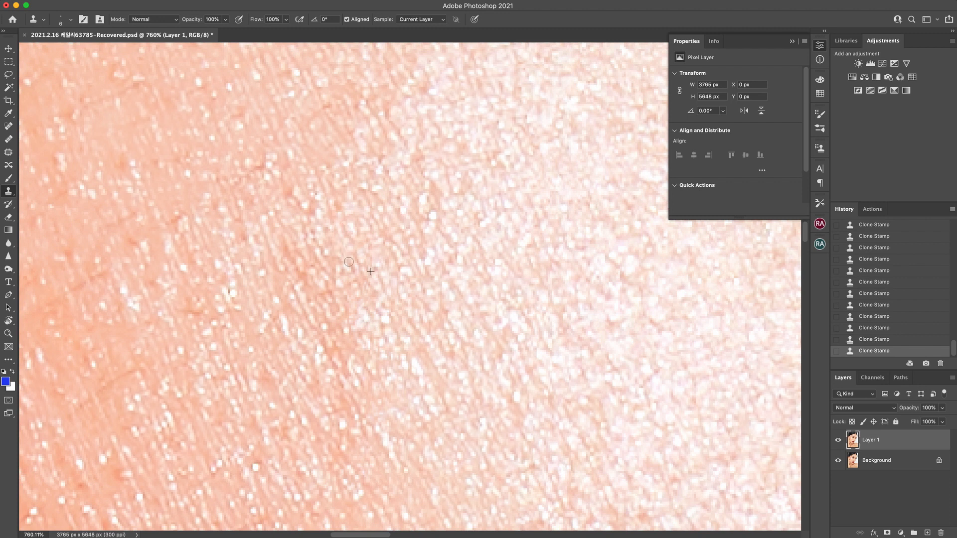
# - Cover the reddish streaks beside the cheek highlight with short Clone Stamp strokes of nearby skin texture
pyautogui.moveTo(382, 320); pyautogui.dragTo(355, 253)
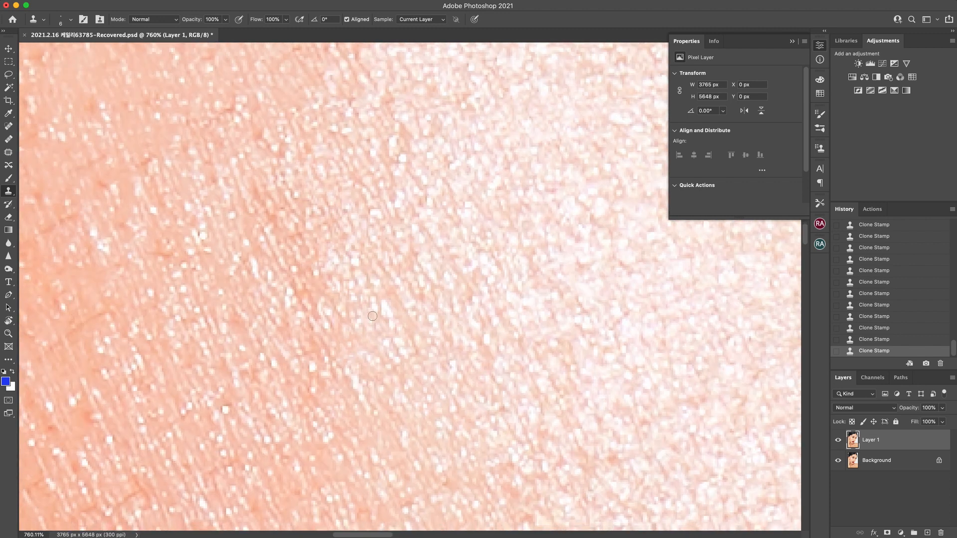
pyautogui.moveTo(320, 293)
pyautogui.mouseDown()
pyautogui.moveTo(316, 317)
pyautogui.moveTo(330, 301)
pyautogui.moveTo(344, 322)
pyautogui.moveTo(310, 324)
pyautogui.mouseUp()
pyautogui.moveTo(305, 288); pyautogui.dragTo(323, 340)
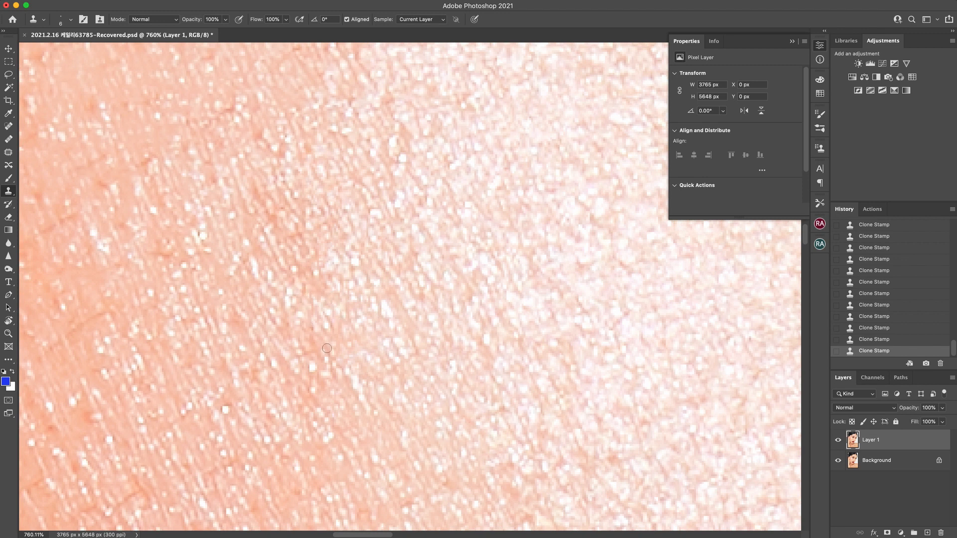
pyautogui.hscroll(-3, 384, 316)
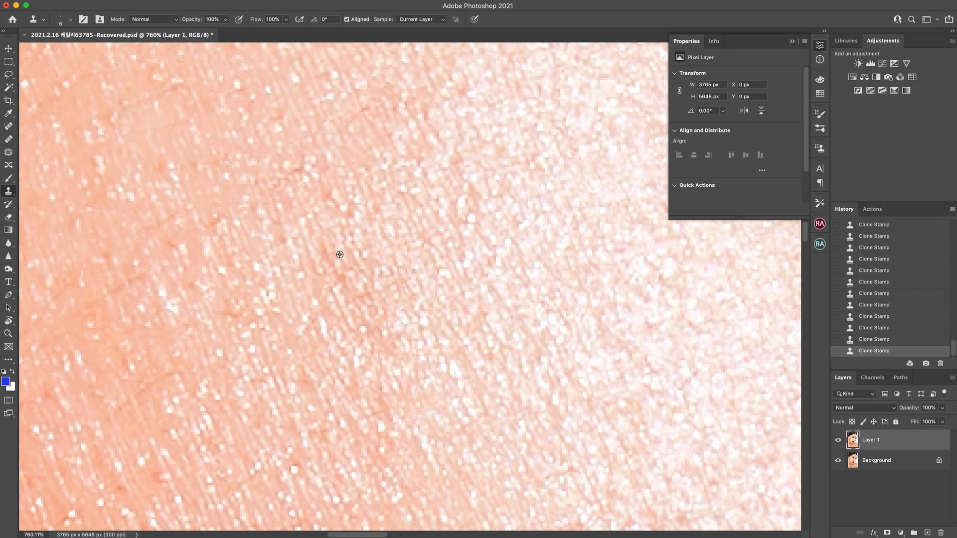
pyautogui.moveTo(328, 261); pyautogui.dragTo(342, 275)
# - Clone away the uneven specks in the brightest part of the cheek highlight and toward its smoother inner edge
pyautogui.moveTo(490, 258); pyautogui.dragTo(370, 315)
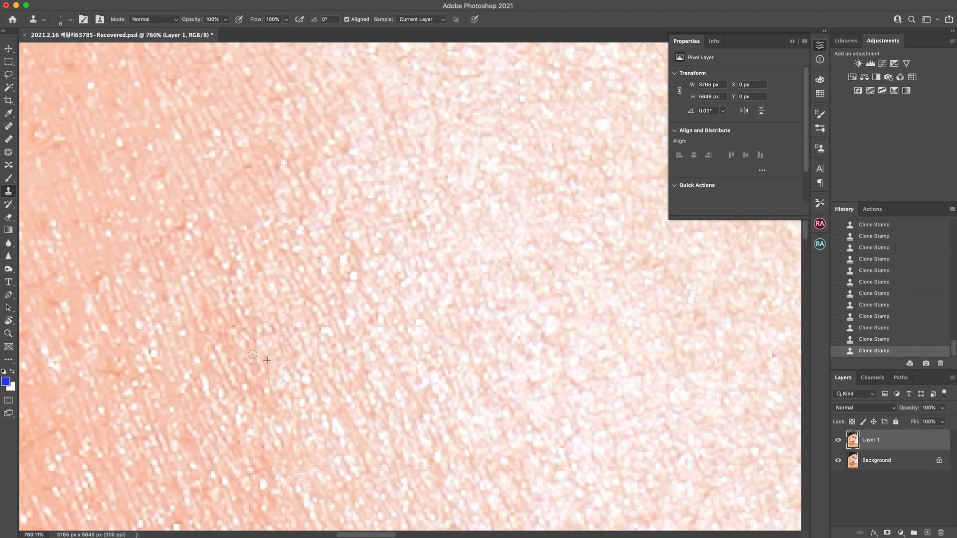
pyautogui.hscroll(3, 363, 222)
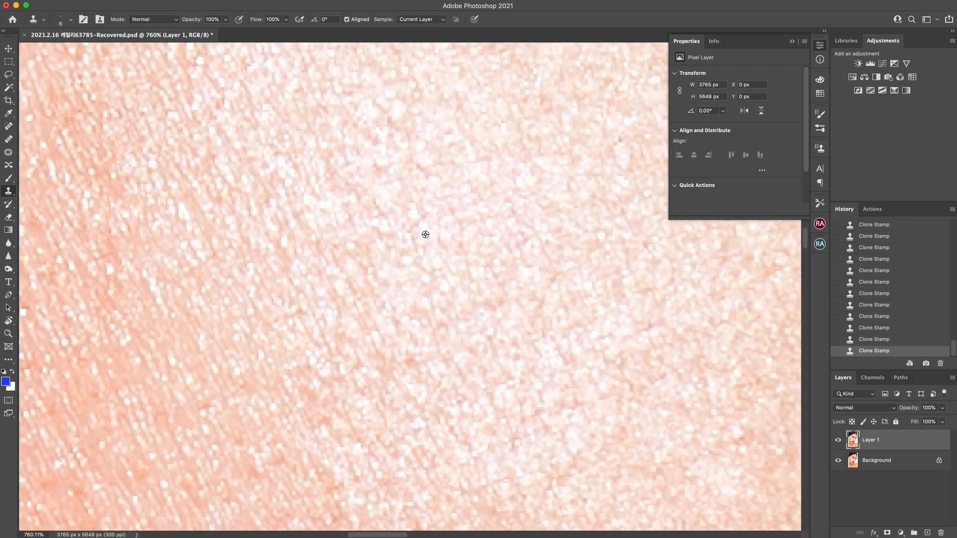
pyautogui.moveTo(424, 217); pyautogui.dragTo(408, 231)
pyautogui.moveTo(580, 322); pyautogui.dragTo(379, 234)
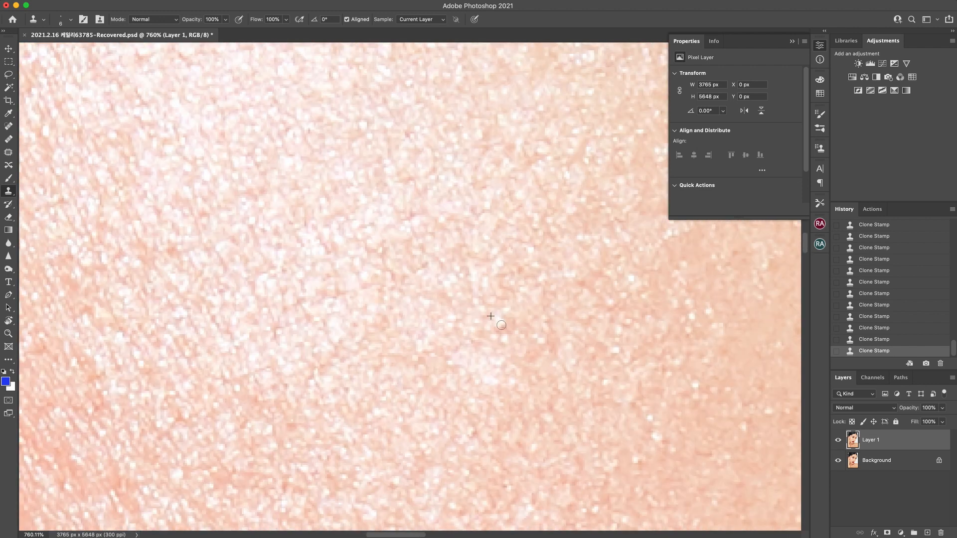
pyautogui.moveTo(548, 349); pyautogui.dragTo(525, 360)
pyautogui.keyDown('alt'); pyautogui.click(570, 272); pyautogui.keyUp('alt')
pyautogui.moveTo(580, 289); pyautogui.dragTo(594, 293)
pyautogui.keyDown('alt'); pyautogui.click(583, 289); pyautogui.keyUp('alt')
pyautogui.click(533, 292)
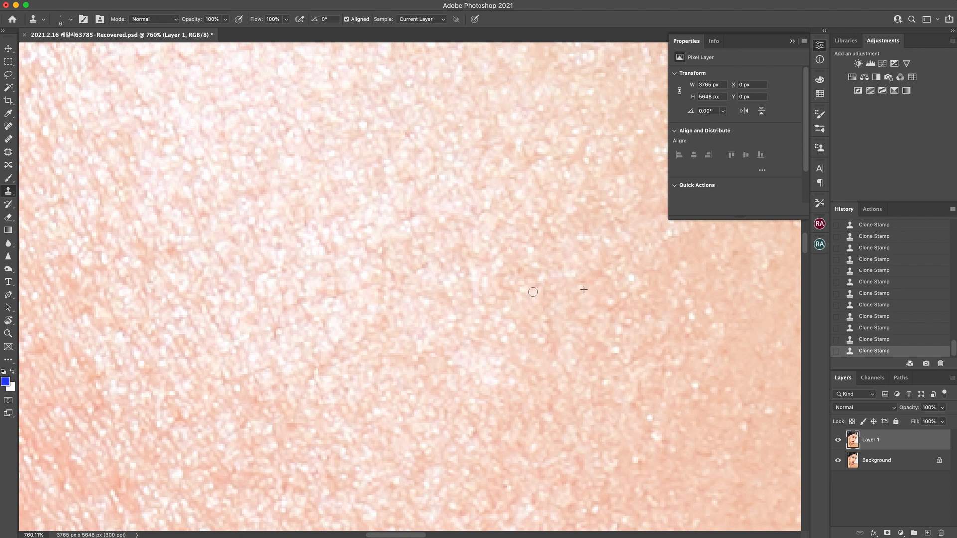
# - Clone freshly sampled shimmer texture over the dark gaps from the outer edge to the centre of the cheek highlight
pyautogui.hscroll(-5, 463, 342)
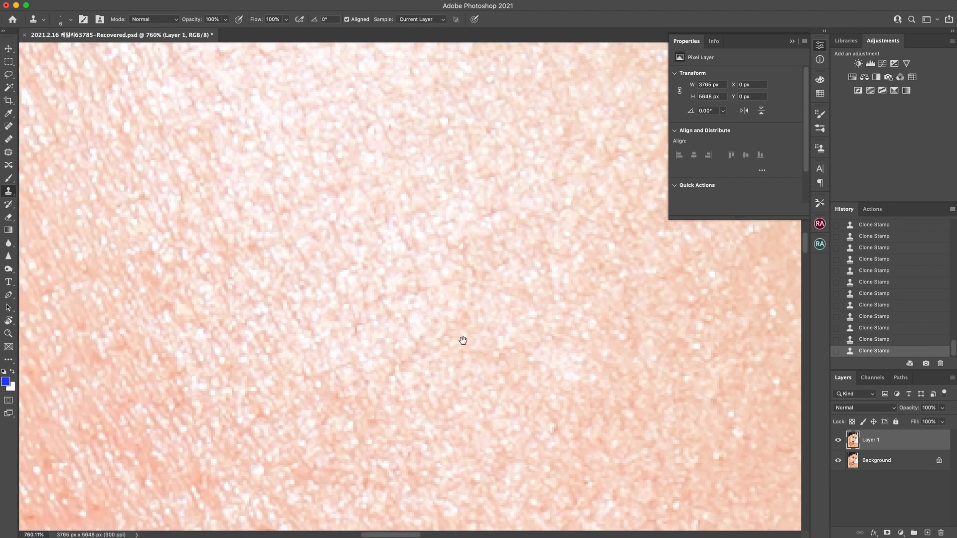
pyautogui.moveTo(292, 243); pyautogui.dragTo(294, 252)
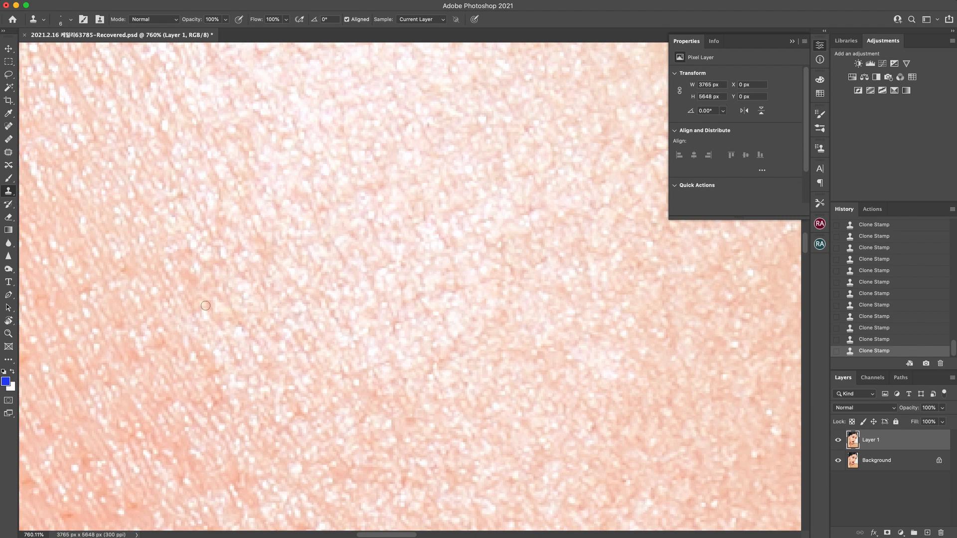
pyautogui.click(200, 310)
pyautogui.keyDown('alt'); pyautogui.click(282, 335); pyautogui.keyUp('alt')
pyautogui.click(322, 332)
pyautogui.moveTo(301, 333); pyautogui.dragTo(307, 357)
pyautogui.keyDown('alt'); pyautogui.click(451, 304); pyautogui.keyUp('alt')
pyautogui.moveTo(428, 308)
pyautogui.mouseDown()
pyautogui.moveTo(461, 289)
pyautogui.moveTo(397, 333)
pyautogui.mouseUp()
pyautogui.keyDown('alt'); pyautogui.click(426, 329); pyautogui.keyUp('alt')
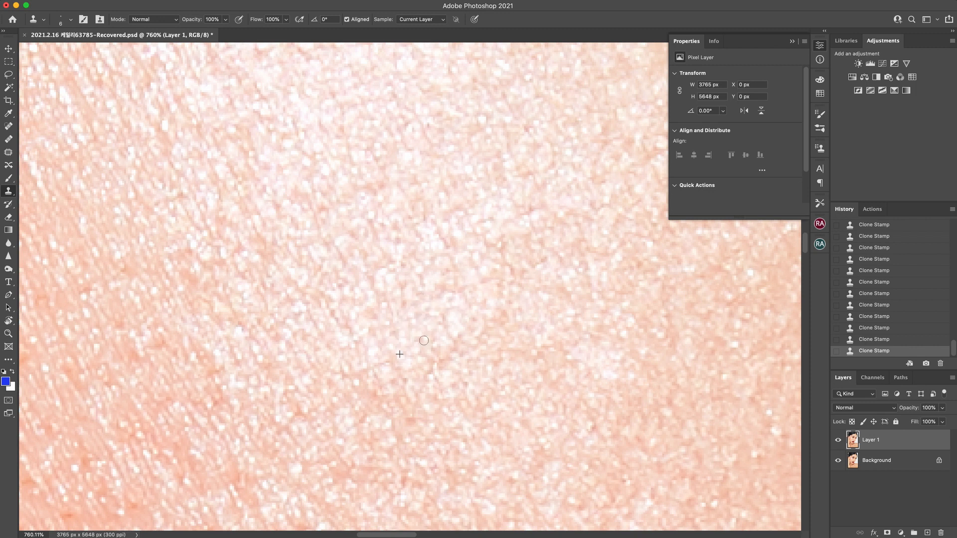
# - Clone over the small marks in the lower cheek highlight and its reddish border, resampling clean texture nearby
pyautogui.click(407, 419)
pyautogui.click(312, 416)
pyautogui.keyDown('alt'); pyautogui.click(334, 424); pyautogui.keyUp('alt')
pyautogui.moveTo(293, 410)
pyautogui.mouseDown()
pyautogui.moveTo(285, 430)
pyautogui.moveTo(302, 450)
pyautogui.mouseUp()
pyautogui.keyDown('alt'); pyautogui.click(237, 357); pyautogui.keyUp('alt')
pyautogui.click(212, 364)
pyautogui.keyDown('alt'); pyautogui.click(261, 389); pyautogui.keyUp('alt')
pyautogui.moveTo(219, 374); pyautogui.dragTo(224, 405)
# - Clone out the short dark crease and nearby specks in the middle of the glittering cheek highlight
pyautogui.hscroll(5, 450, 302)
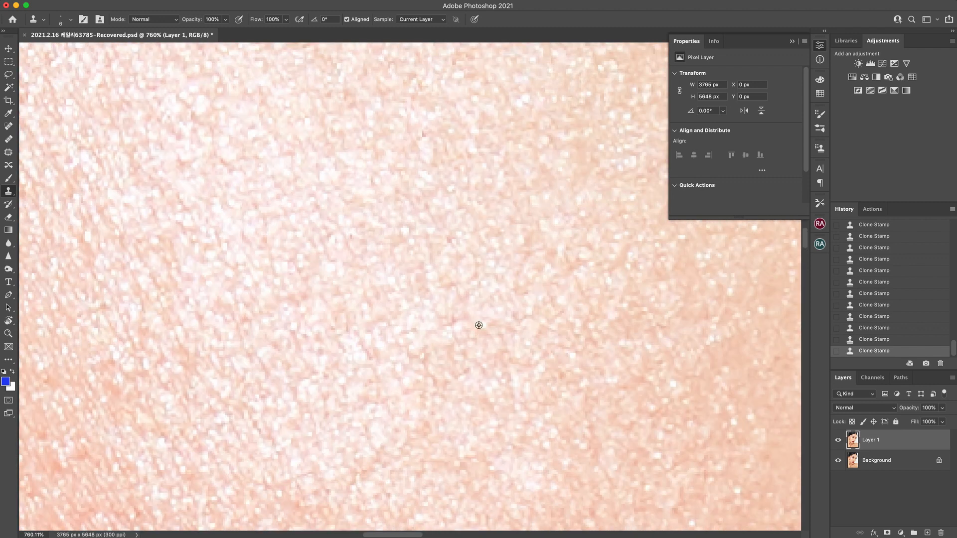
pyautogui.moveTo(455, 317); pyautogui.dragTo(468, 283)
pyautogui.keyDown('alt'); pyautogui.click(353, 363); pyautogui.keyUp('alt')
pyautogui.moveTo(361, 339); pyautogui.dragTo(368, 347)
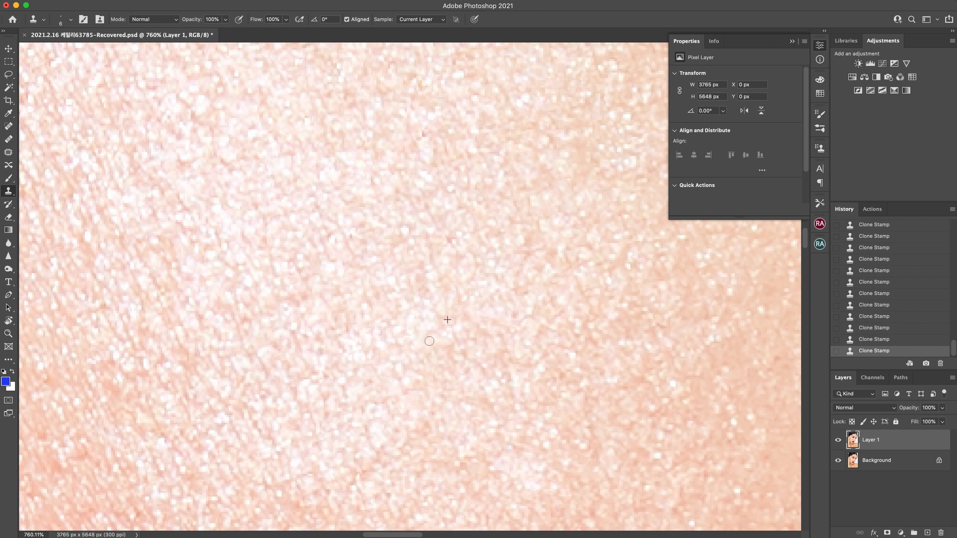
# - Compare the retouched cheek highlight with the original skin by toggling the visibility of Layer 1
pyautogui.scroll(3, 405, 363)
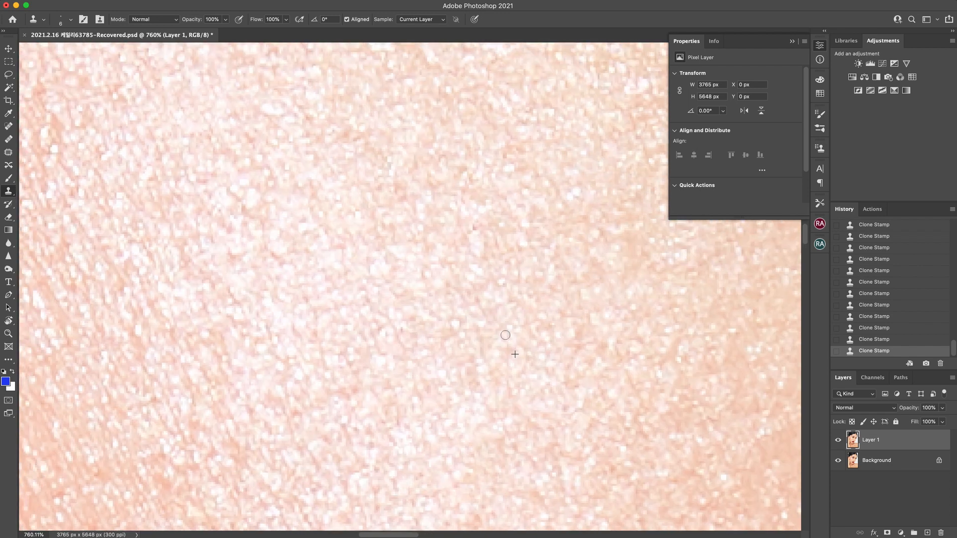
pyautogui.scroll(3, 402, 327)
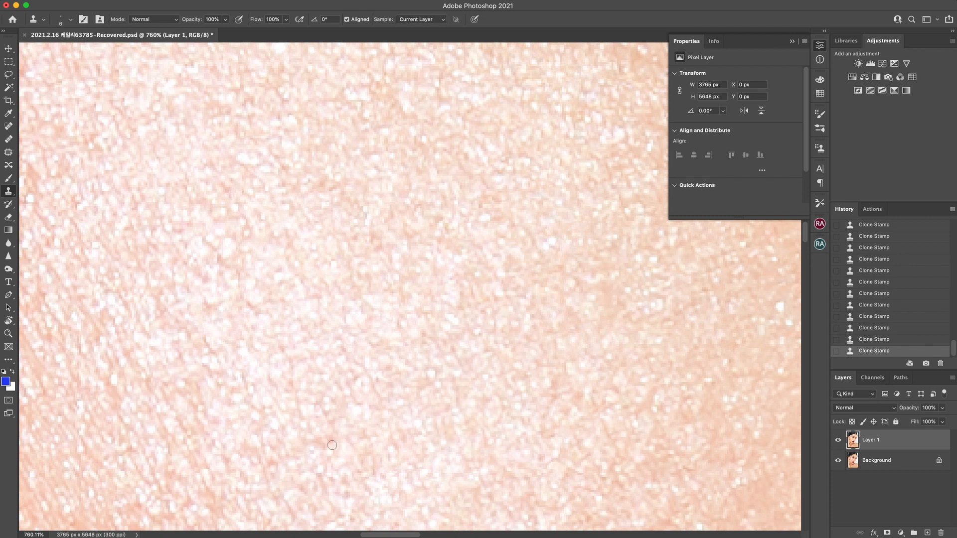
pyautogui.moveTo(467, 302); pyautogui.dragTo(437, 385)
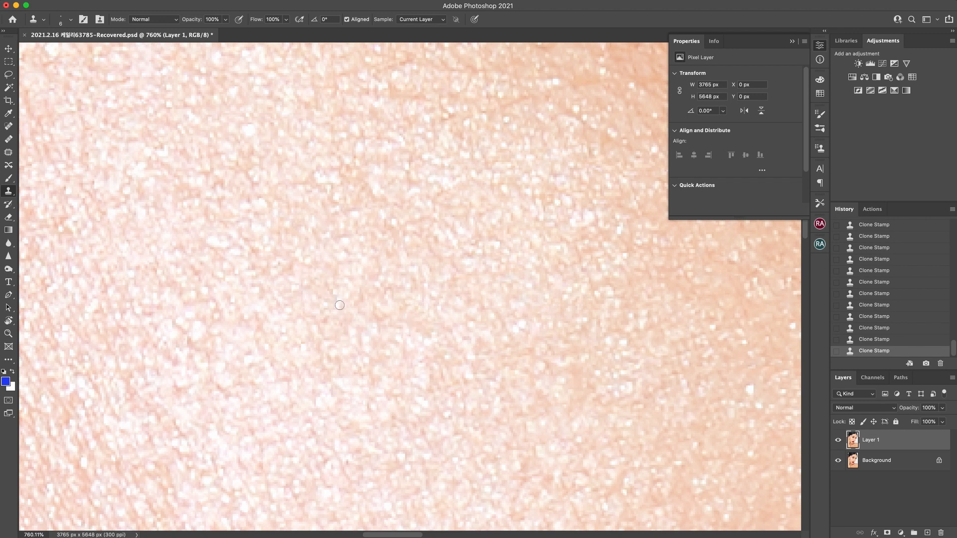
pyautogui.press('z')
pyautogui.moveTo(494, 313); pyautogui.dragTo(458, 357)
pyautogui.moveTo(459, 307); pyautogui.dragTo(464, 249)
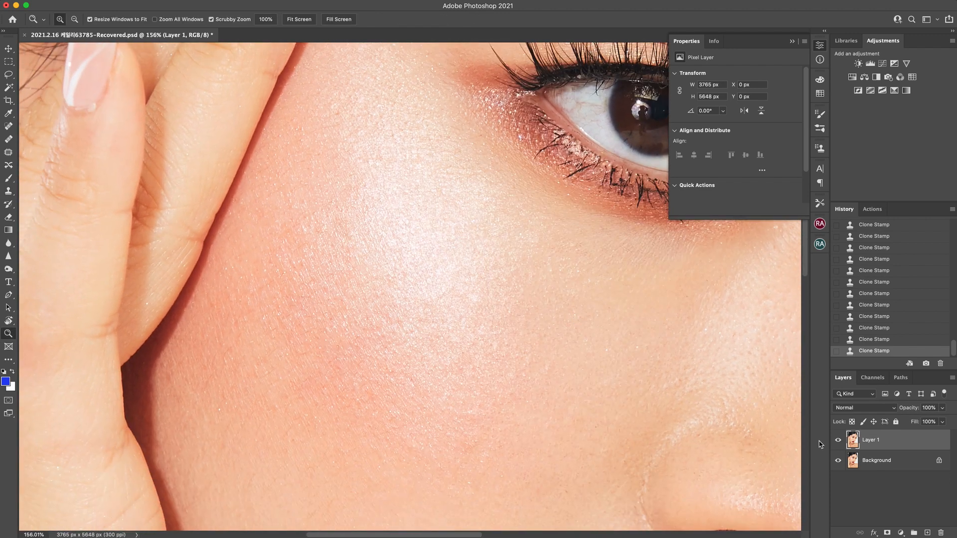
pyautogui.click(838, 440)
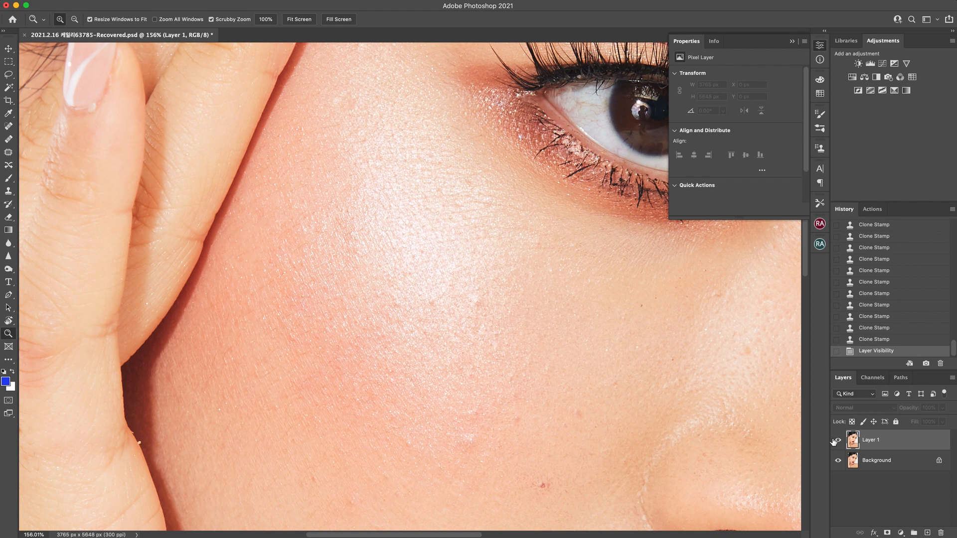
pyautogui.click(836, 440)
pyautogui.click(836, 440)
pyautogui.click(836, 441)
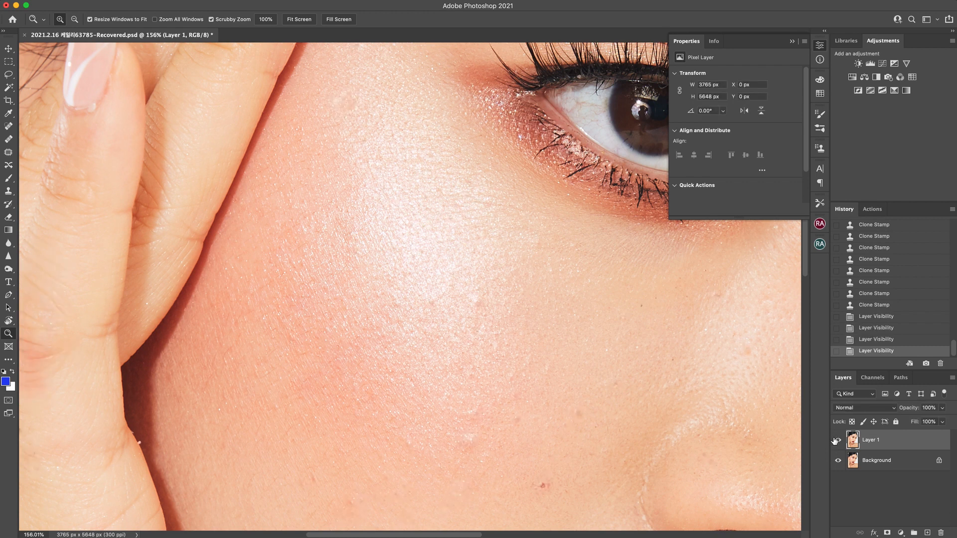
pyautogui.click(836, 440)
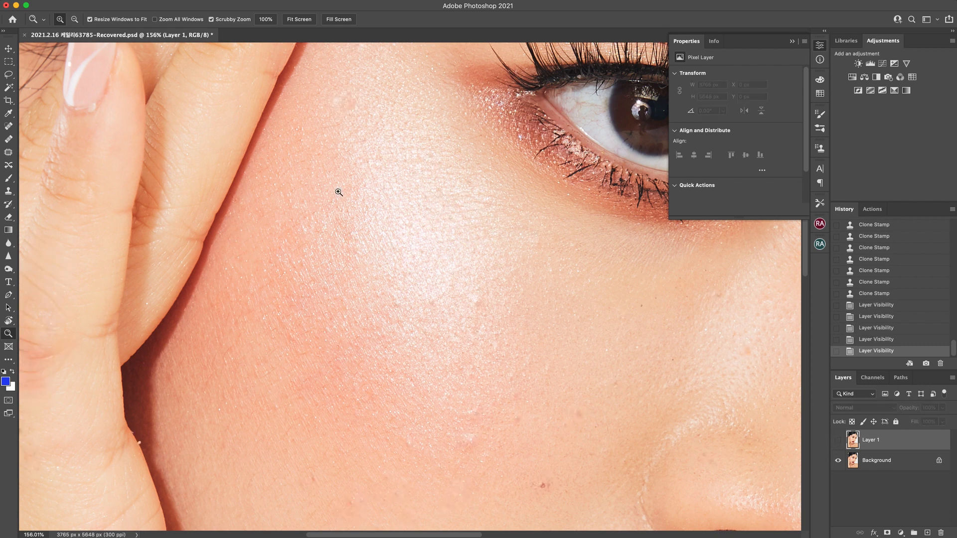
# - Choose the Brush tool with red #f1274d as the foreground colour and show Layer 1 again
pyautogui.click(8, 178)
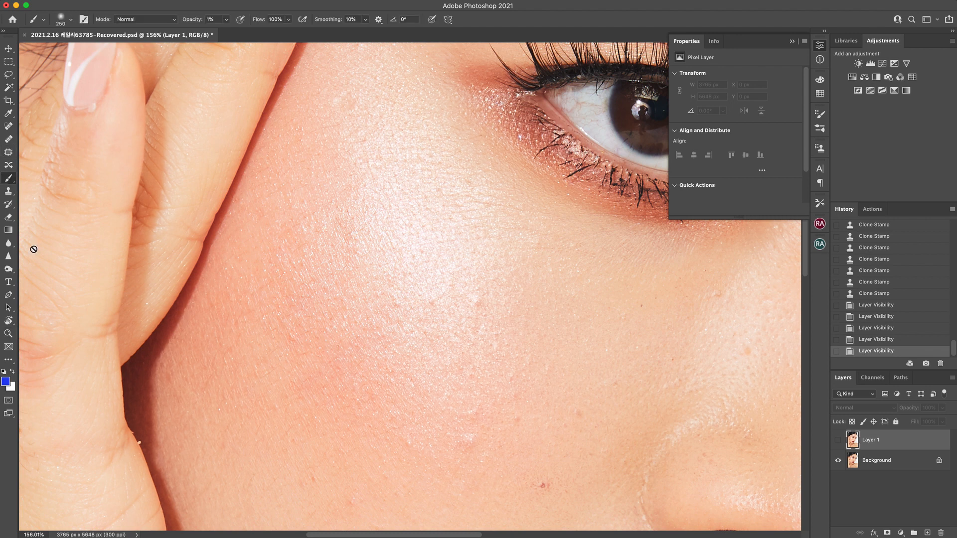
pyautogui.click(7, 381)
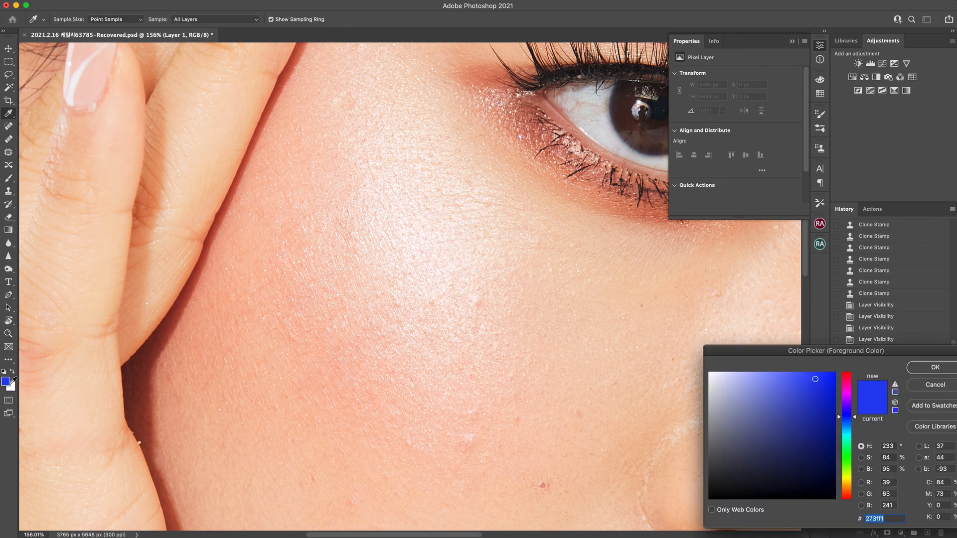
pyautogui.click(849, 377)
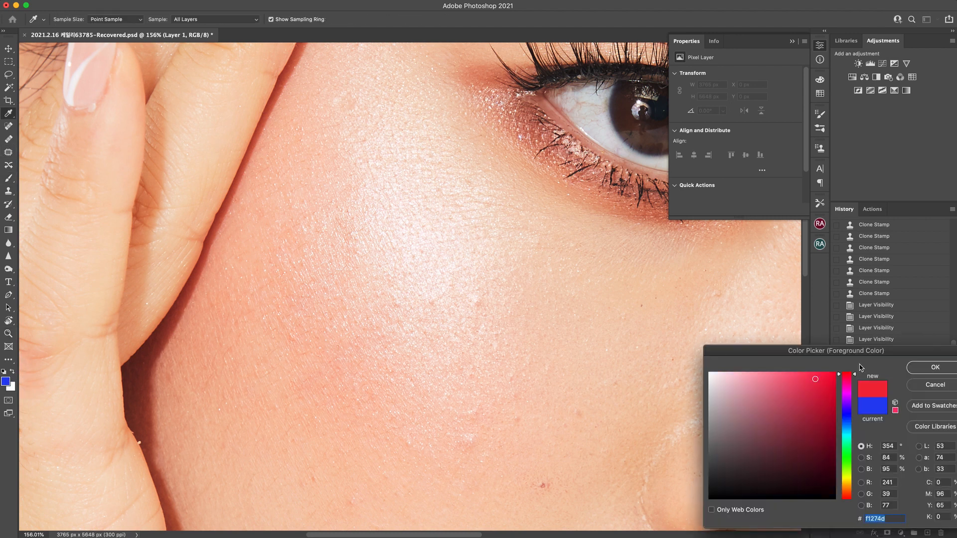
pyautogui.click(934, 367)
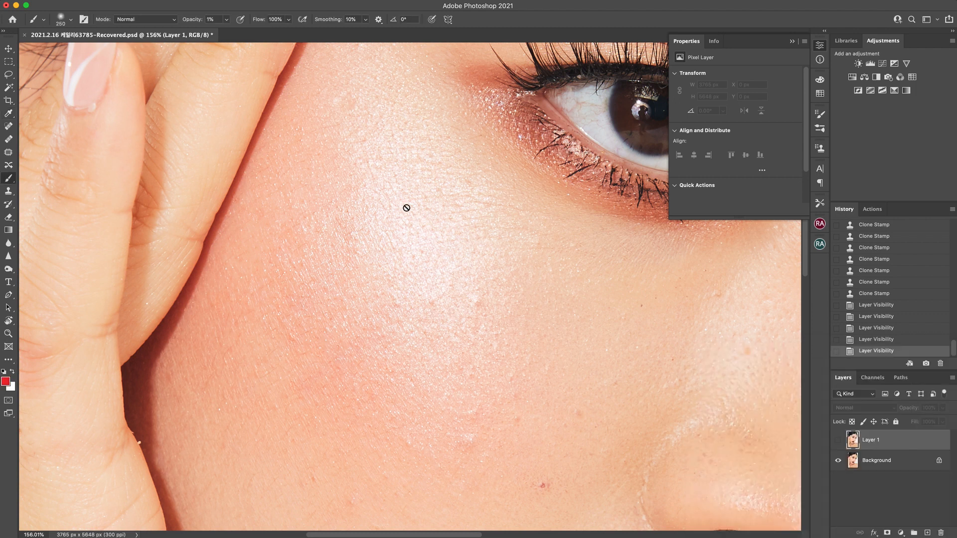
pyautogui.click(838, 440)
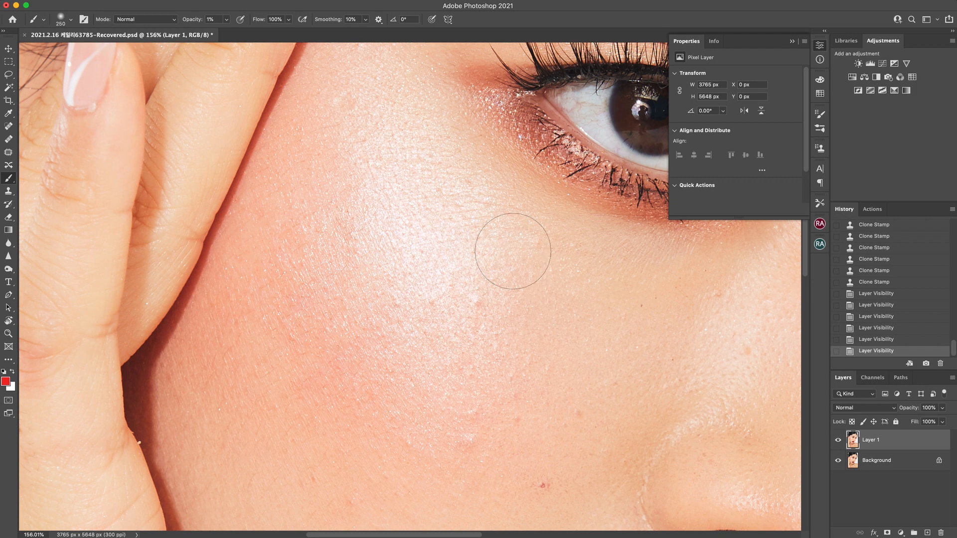
# - Draw a red circle around the bright cheek highlight on Layer 1, using a size 25 brush at 100% opacity
pyautogui.press('[')
pyautogui.press('[')
pyautogui.press('[')
pyautogui.press('[')
pyautogui.press('[')
pyautogui.press('[')
pyautogui.press('[')
pyautogui.press('[')
pyautogui.press('[')
pyautogui.press('[')
pyautogui.press('[')
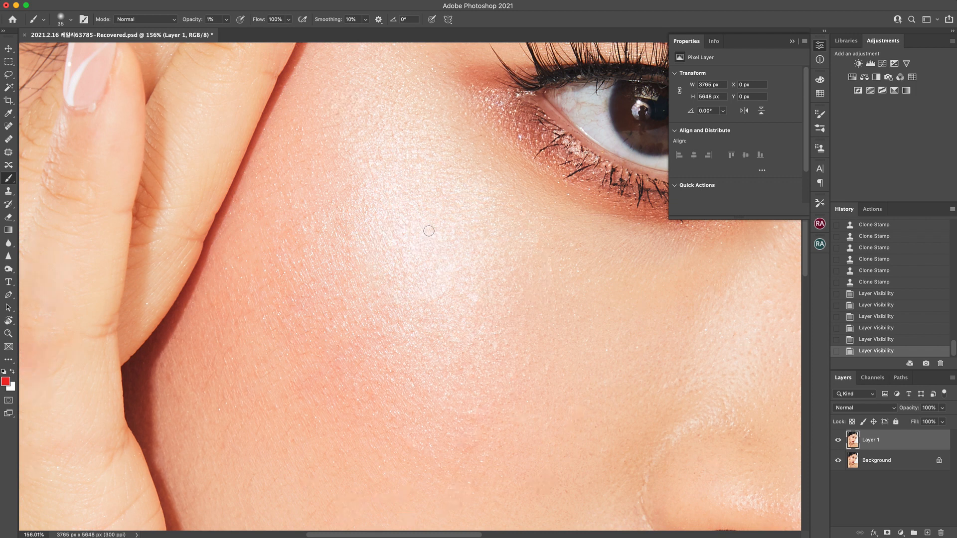
pyautogui.press('[')
pyautogui.press('[')
pyautogui.press('[')
pyautogui.moveTo(382, 222); pyautogui.dragTo(554, 207)
pyautogui.click(225, 20)
pyautogui.moveTo(224, 32); pyautogui.dragTo(298, 28)
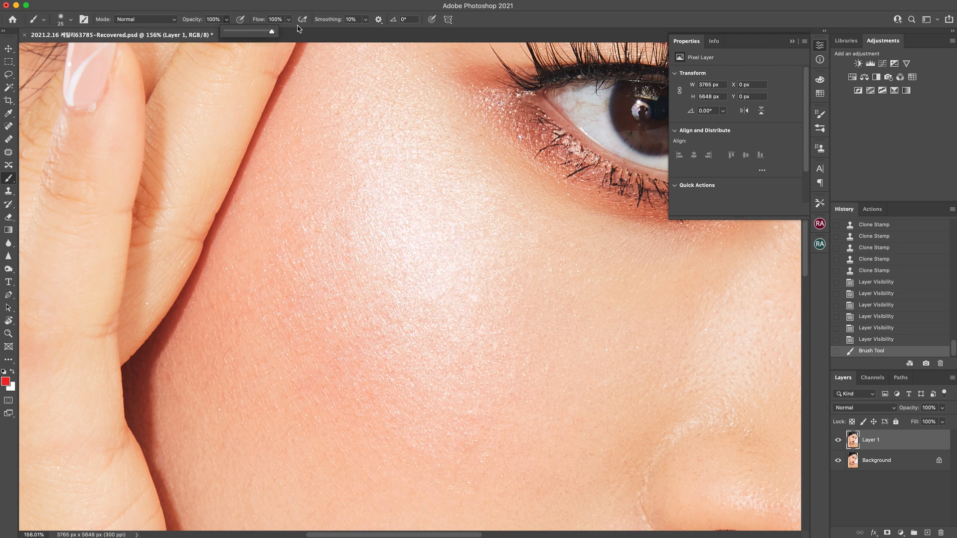
pyautogui.moveTo(453, 172)
pyautogui.mouseDown()
pyautogui.moveTo(420, 166)
pyautogui.moveTo(351, 229)
pyautogui.moveTo(361, 310)
pyautogui.moveTo(404, 362)
pyautogui.moveTo(501, 359)
pyautogui.moveTo(534, 319)
pyautogui.moveTo(512, 221)
pyautogui.moveTo(483, 190)
pyautogui.moveTo(429, 177)
pyautogui.mouseUp()
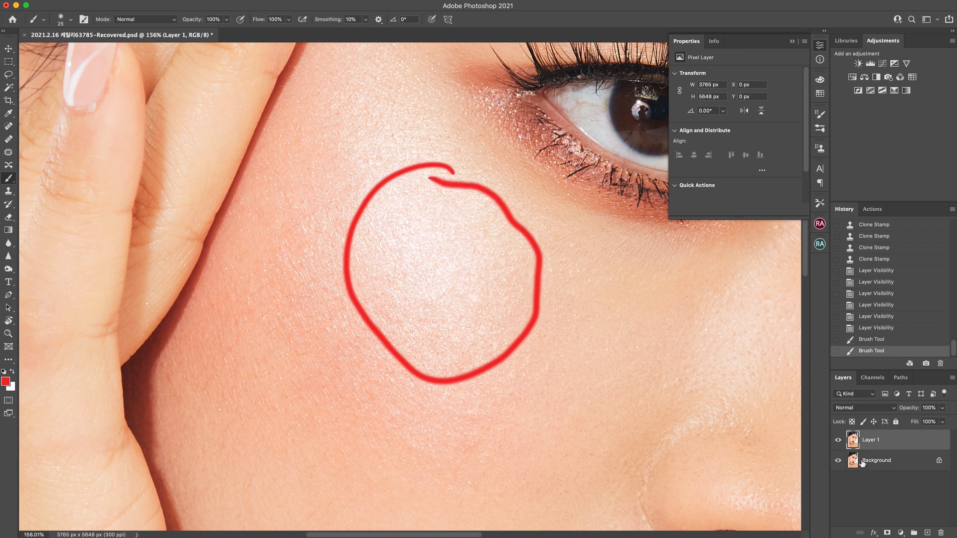
# - Compare the circled cheek area with and without Layer 1
pyautogui.click(837, 440)
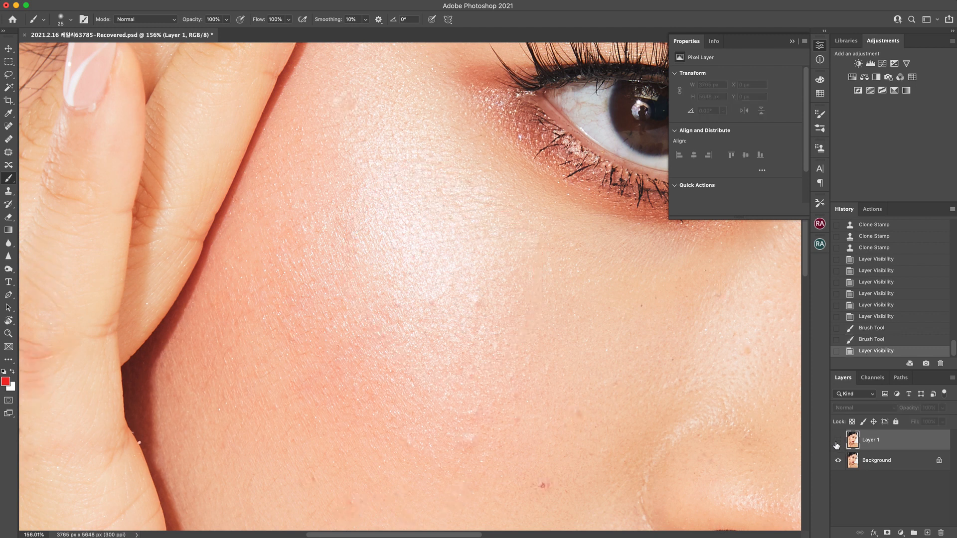
pyautogui.click(839, 442)
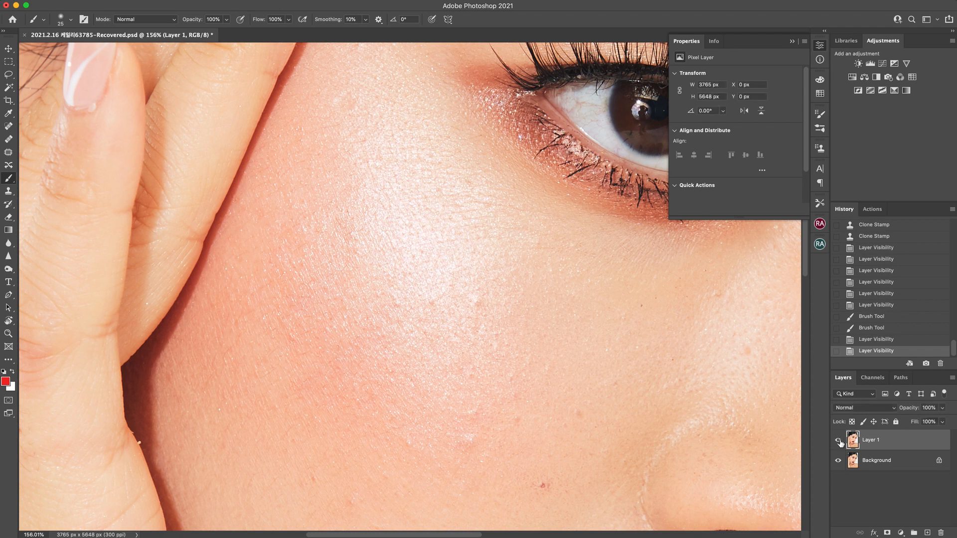
pyautogui.click(839, 441)
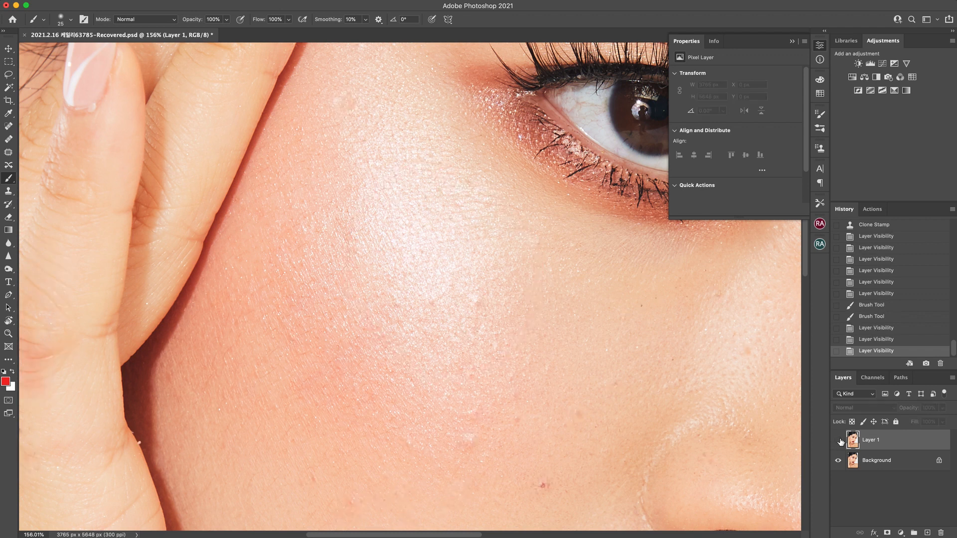
pyautogui.click(839, 441)
pyautogui.click(839, 441)
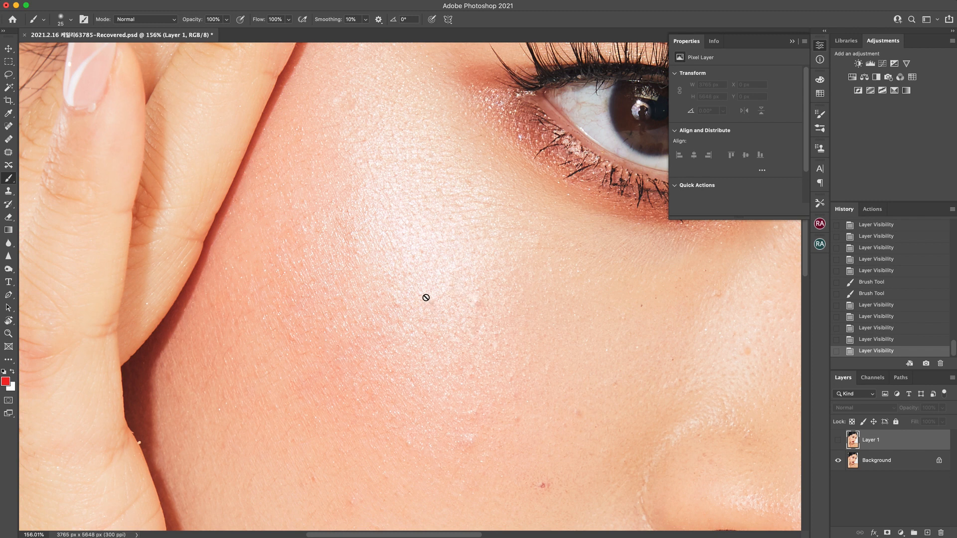
pyautogui.click(838, 440)
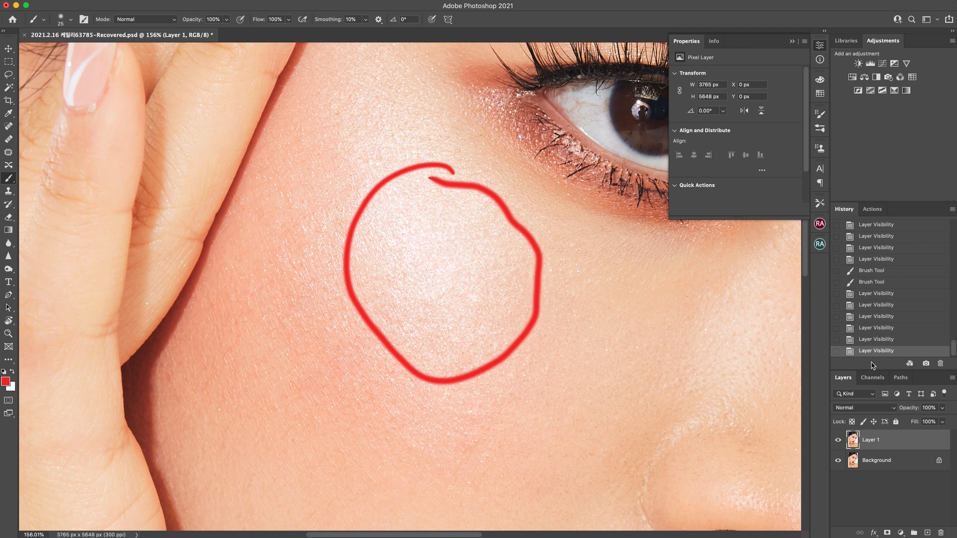
# - Step back in the history to the state before the red brush strokes on the cheek
pyautogui.press('super+z')
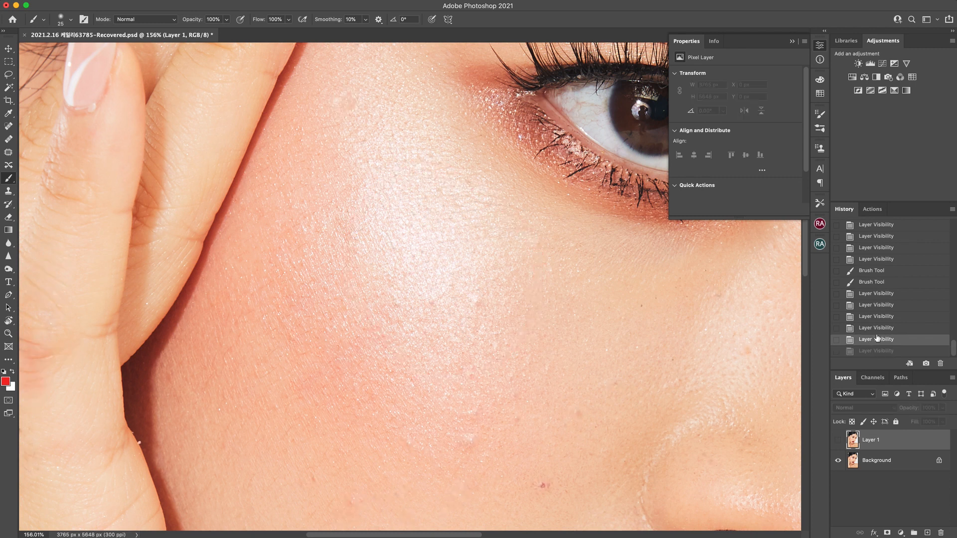
pyautogui.click(838, 441)
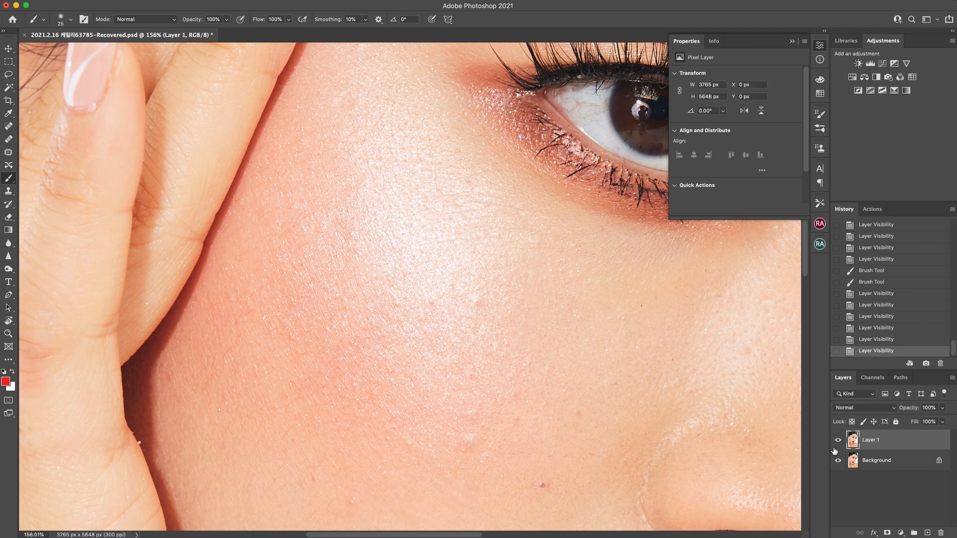
pyautogui.click(878, 283)
pyautogui.click(875, 260)
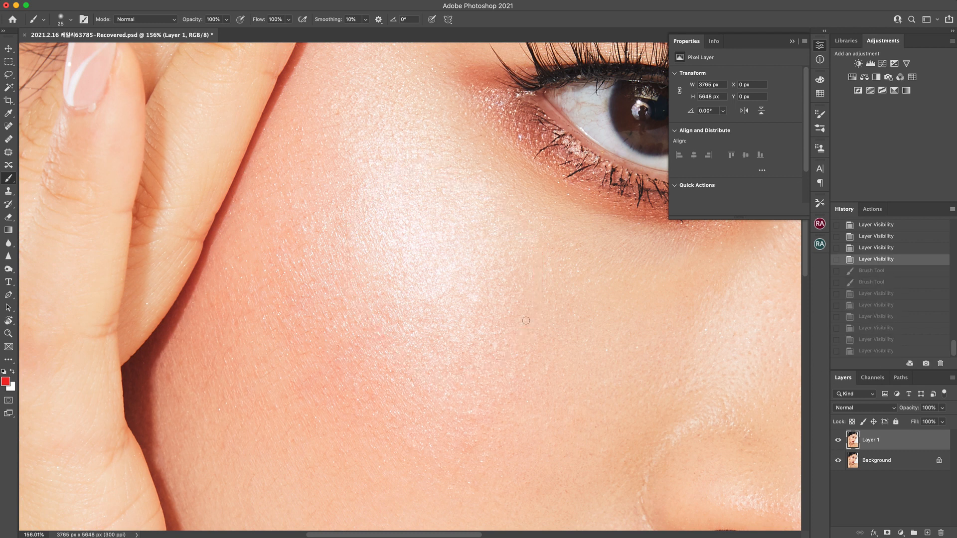
# - Check the whole face with Layer 1 hidden and shown to judge the cheek retouching
pyautogui.press('z')
pyautogui.moveTo(479, 309); pyautogui.dragTo(436, 279)
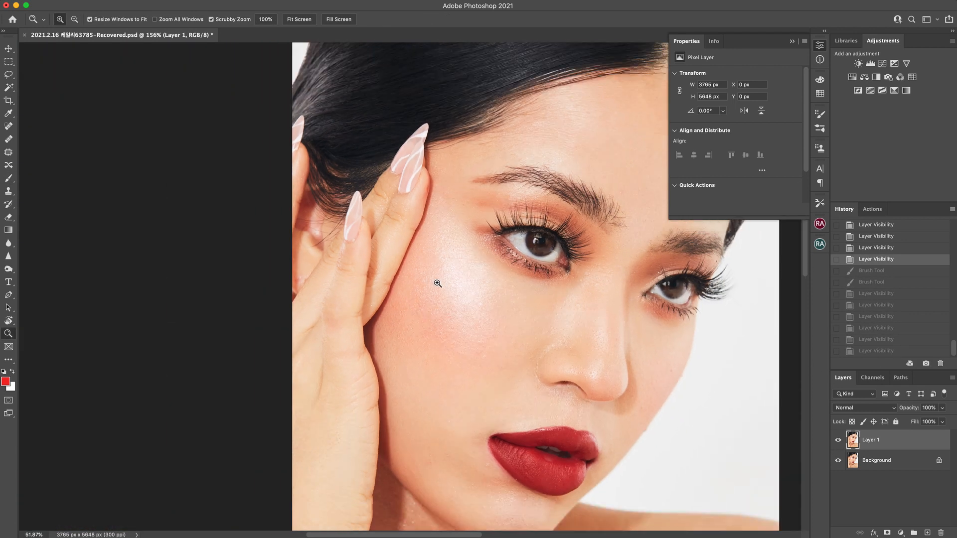
pyautogui.click(839, 442)
pyautogui.click(839, 442)
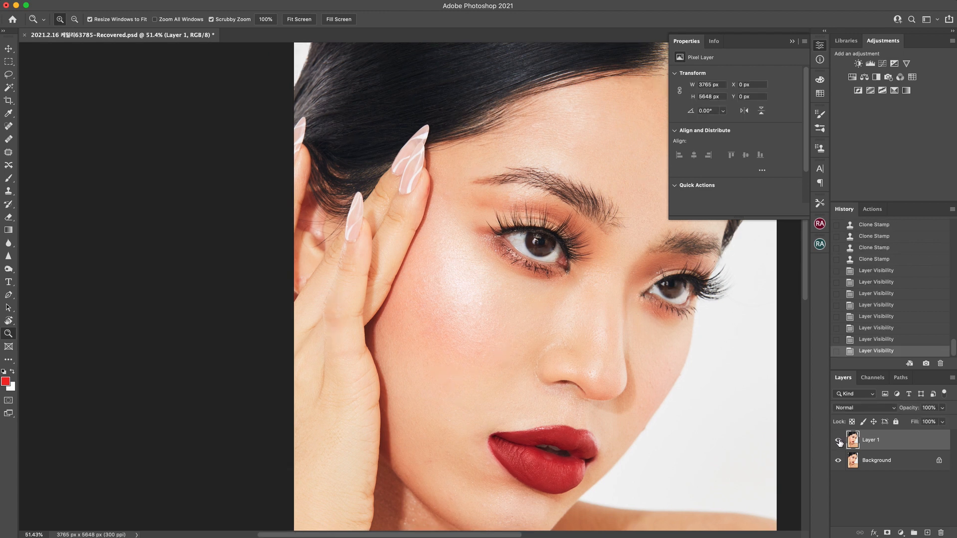
# - Clone Stamp nearby lip texture over the bright glitter specks at the outer part of the upper lip's edge
pyautogui.moveTo(462, 280); pyautogui.dragTo(478, 254)
pyautogui.scroll(-5, 529, 347)
pyautogui.hscroll(3, 529, 347)
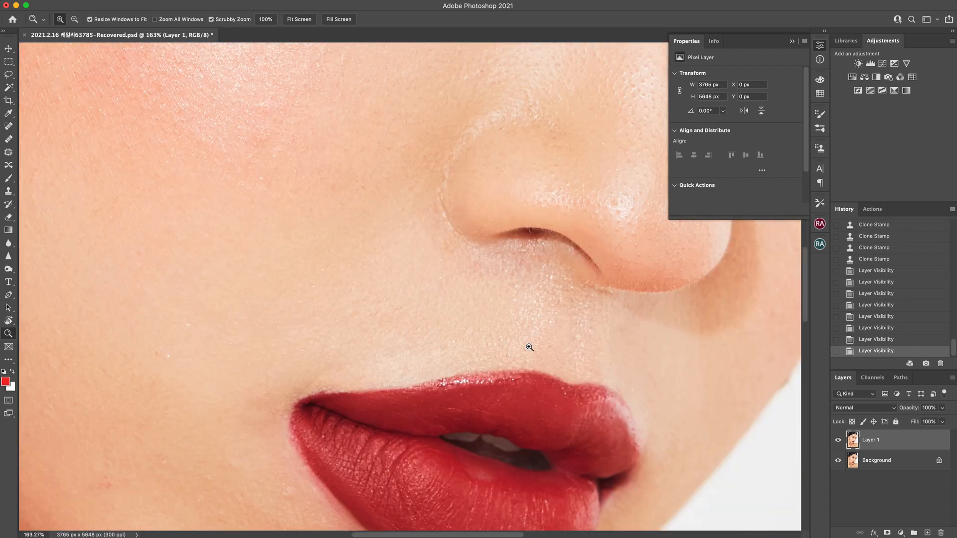
pyautogui.moveTo(524, 312); pyautogui.dragTo(570, 235)
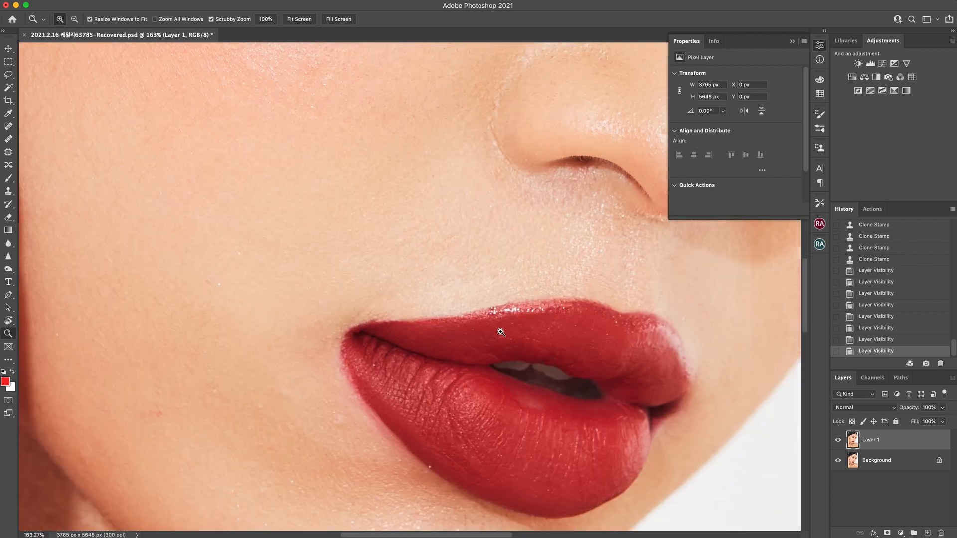
pyautogui.moveTo(490, 297); pyautogui.dragTo(514, 357)
pyautogui.press('s')
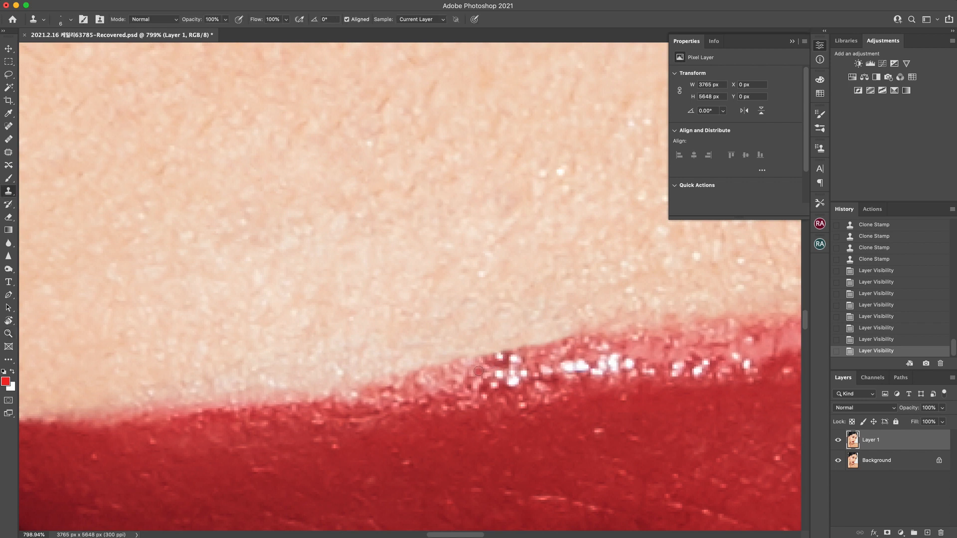
pyautogui.click(488, 362)
pyautogui.click(503, 361)
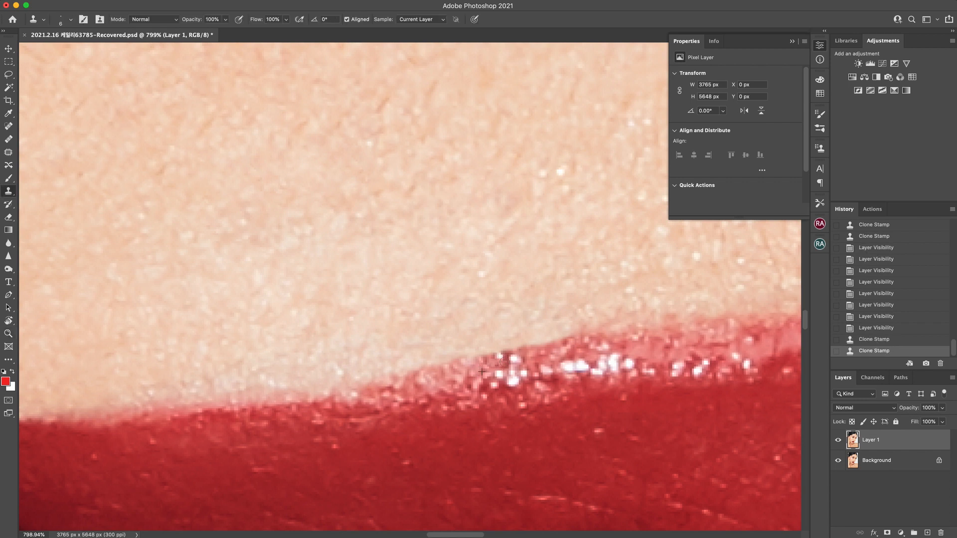
pyautogui.click(508, 358)
pyautogui.click(491, 366)
pyautogui.click(501, 356)
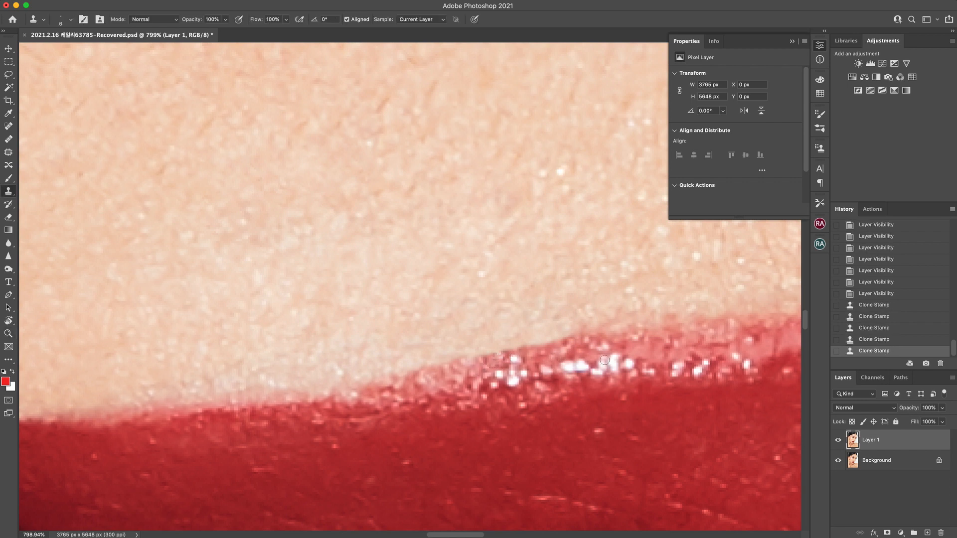
# - Compare the lips and surrounding lower cheek with Layer 1 hidden and shown, and inspect the skin toward the jaw
pyautogui.press('z')
pyautogui.moveTo(593, 349); pyautogui.dragTo(468, 297)
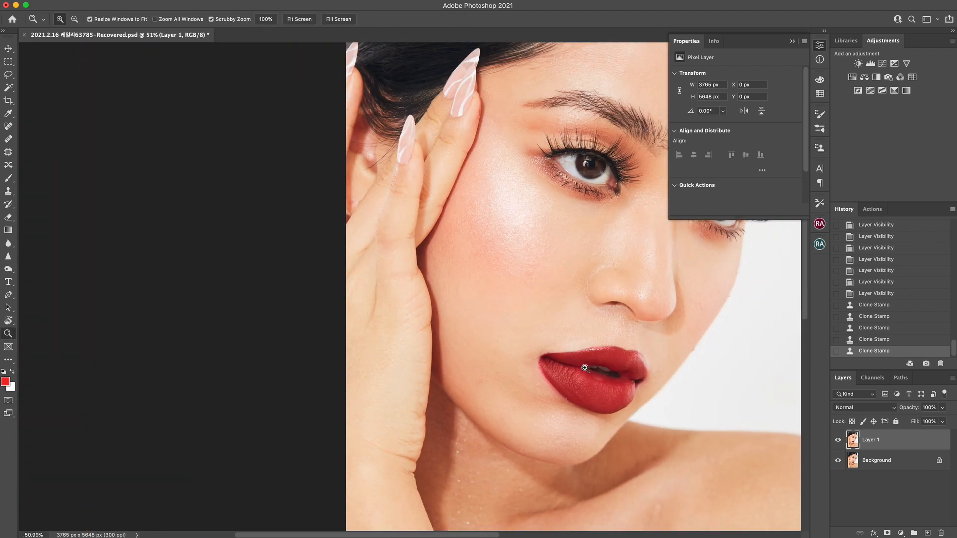
pyautogui.moveTo(571, 369); pyautogui.dragTo(655, 321)
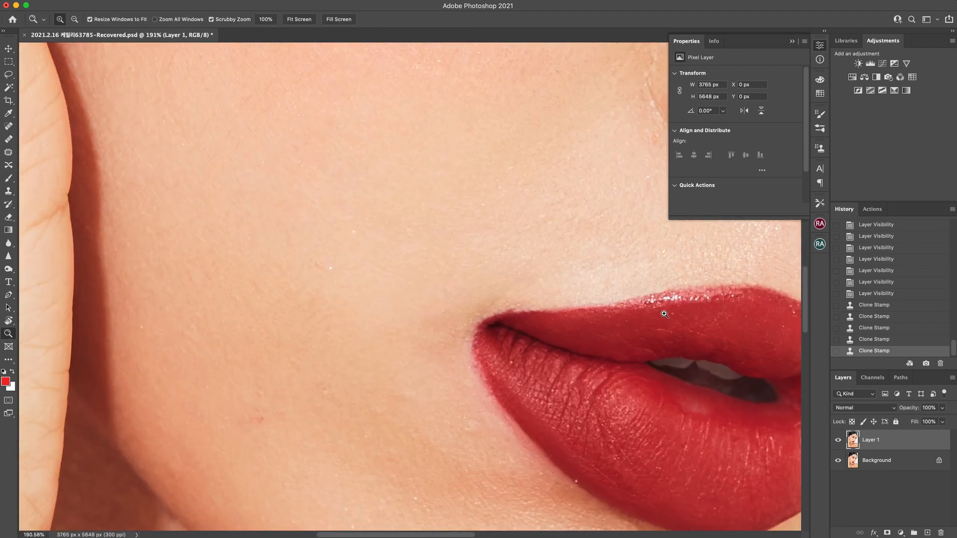
pyautogui.click(837, 440)
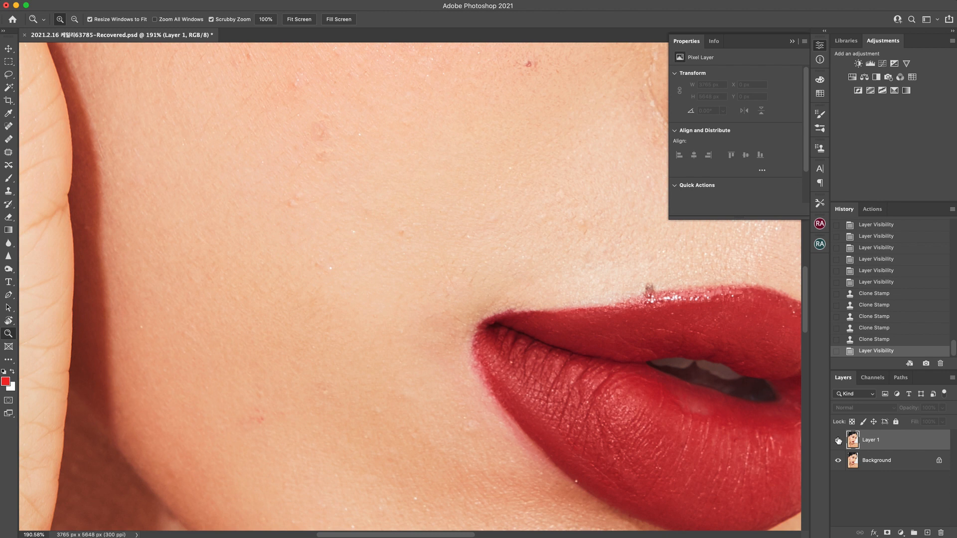
pyautogui.click(837, 441)
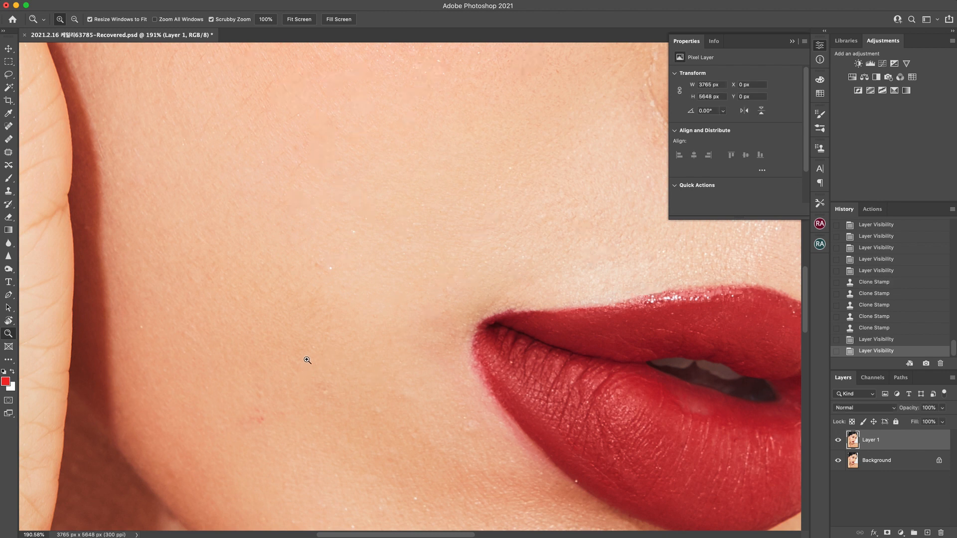
pyautogui.scroll(-4, 319, 348)
pyautogui.hscroll(-3, 318, 348)
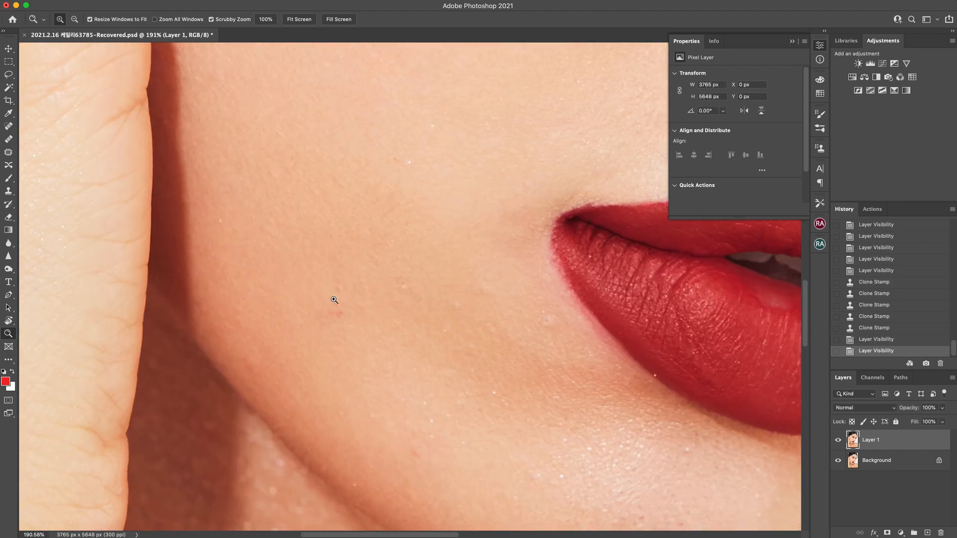
# - Patch the reddish blemish and nearby small spots on the lower cheek beside the mouth with clean skin, deselecting after each repair
pyautogui.press('j')
pyautogui.moveTo(333, 301)
pyautogui.mouseDown()
pyautogui.moveTo(354, 322)
pyautogui.moveTo(340, 298)
pyautogui.mouseUp()
pyautogui.moveTo(351, 316); pyautogui.dragTo(373, 327)
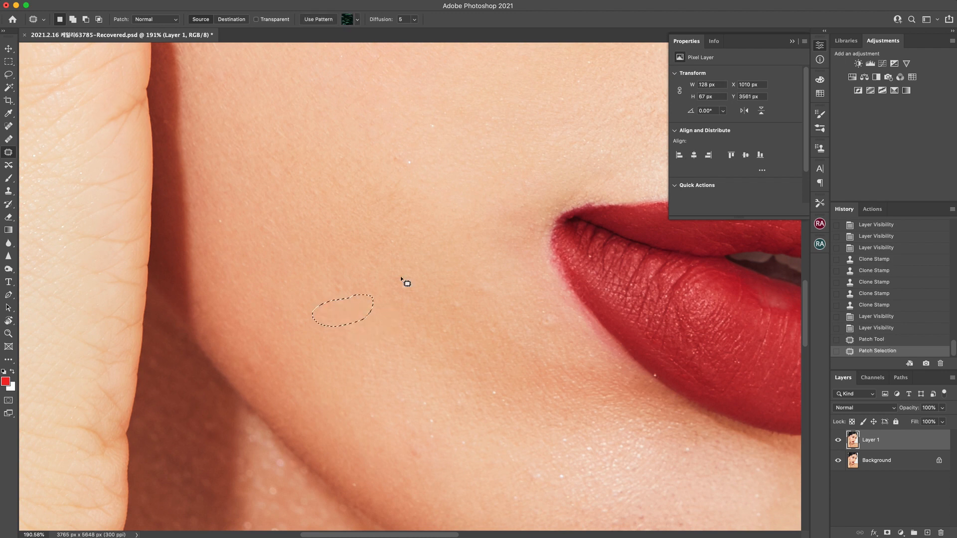
pyautogui.moveTo(401, 273)
pyautogui.mouseDown()
pyautogui.moveTo(421, 307)
pyautogui.moveTo(419, 279)
pyautogui.moveTo(469, 316)
pyautogui.moveTo(455, 299)
pyautogui.moveTo(466, 295)
pyautogui.mouseUp()
pyautogui.press('super+d')
pyautogui.moveTo(558, 316)
pyautogui.mouseDown()
pyautogui.moveTo(545, 318)
pyautogui.moveTo(568, 320)
pyautogui.moveTo(520, 305)
pyautogui.mouseUp()
pyautogui.press('cmd+d')
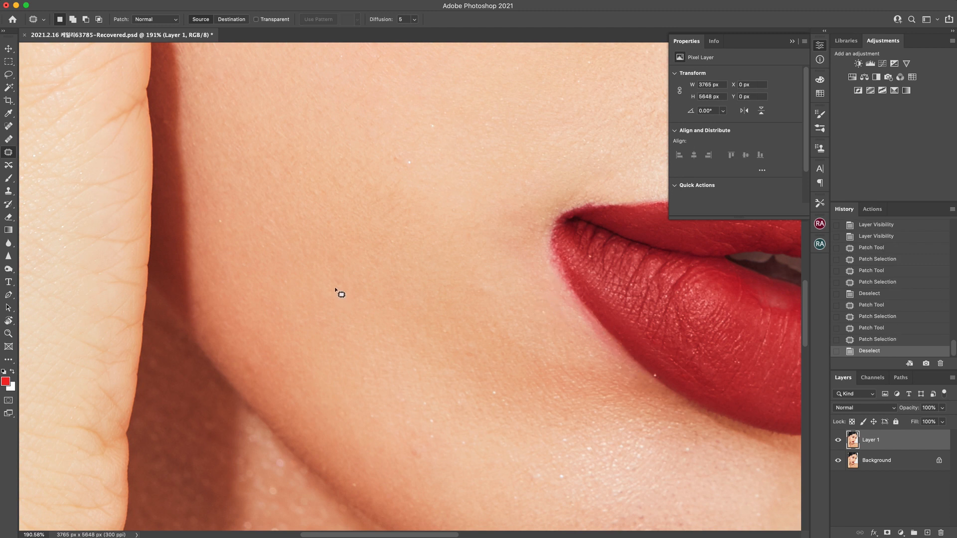
# - Patch the small spots on the lower cheek toward the jaw's shadow edge with clean skin and clear the selections
pyautogui.moveTo(338, 280)
pyautogui.mouseDown()
pyautogui.moveTo(348, 284)
pyautogui.moveTo(335, 284)
pyautogui.moveTo(337, 244)
pyautogui.mouseUp()
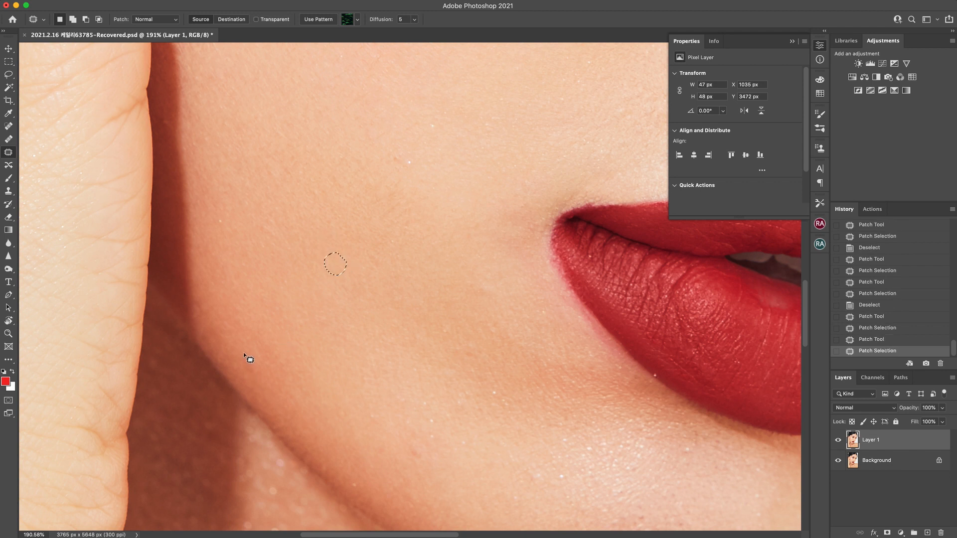
pyautogui.moveTo(243, 351)
pyautogui.mouseDown()
pyautogui.moveTo(267, 369)
pyautogui.moveTo(279, 397)
pyautogui.mouseUp()
pyautogui.press('super+d')
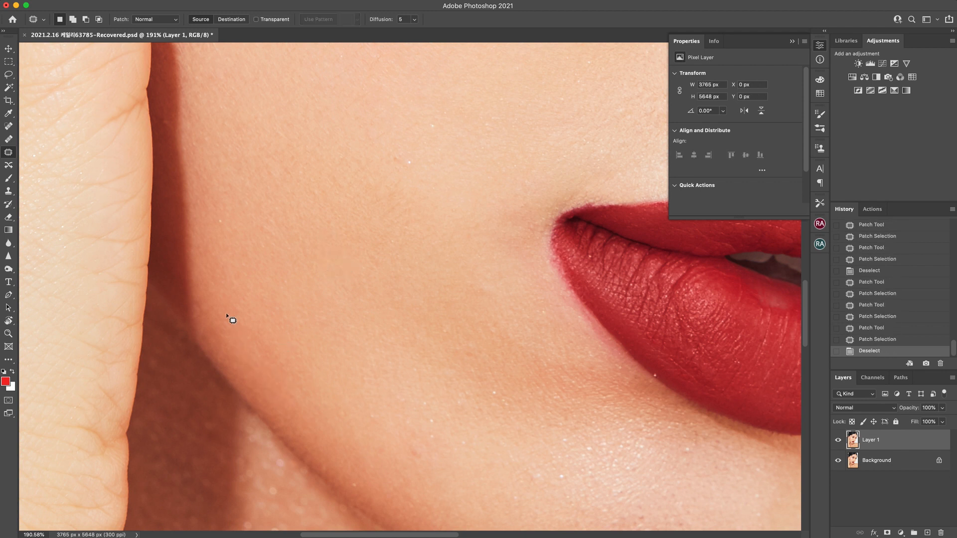
pyautogui.moveTo(224, 346)
pyautogui.mouseDown()
pyautogui.moveTo(214, 327)
pyautogui.moveTo(214, 344)
pyautogui.moveTo(239, 349)
pyautogui.mouseUp()
pyautogui.moveTo(201, 300)
pyautogui.mouseDown()
pyautogui.moveTo(211, 329)
pyautogui.moveTo(214, 319)
pyautogui.moveTo(277, 335)
pyautogui.mouseUp()
pyautogui.press('super+d')
# - Patch the red spot on the skin between the lower lip's corner and the jawline, then deselect
pyautogui.scroll(-5, 267, 249)
pyautogui.hscroll(4, 267, 250)
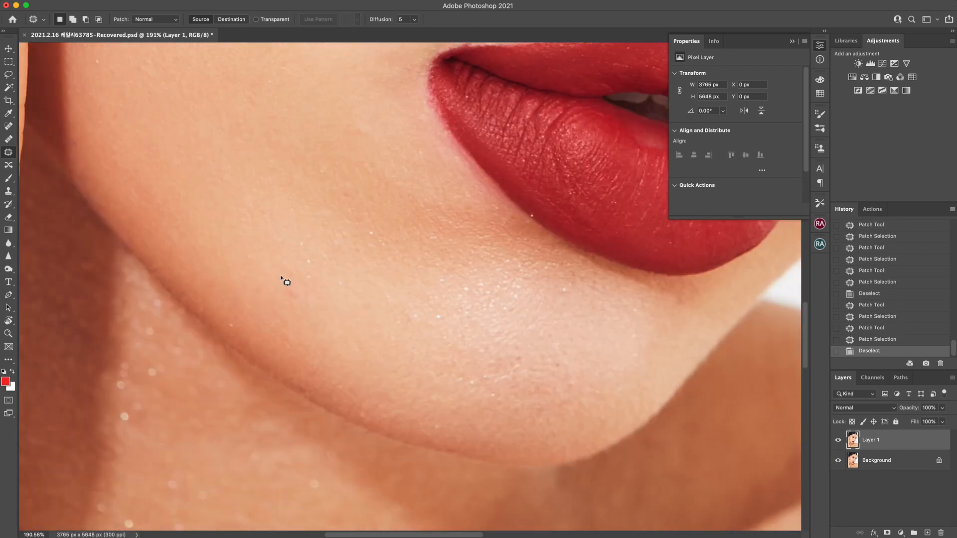
pyautogui.moveTo(282, 294)
pyautogui.mouseDown()
pyautogui.moveTo(302, 296)
pyautogui.moveTo(293, 289)
pyautogui.moveTo(348, 313)
pyautogui.mouseUp()
pyautogui.press('super+d')
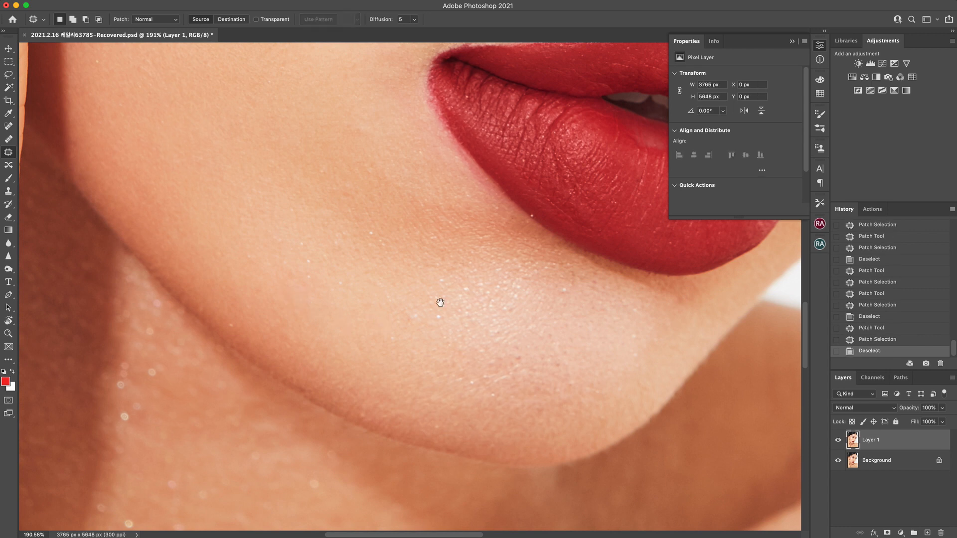
# - Patch the bright white speck on the lower lip's edge using a matching stretch of the lip line, then deselect
pyautogui.moveTo(486, 267); pyautogui.dragTo(404, 346)
pyautogui.scroll(5, 447, 297)
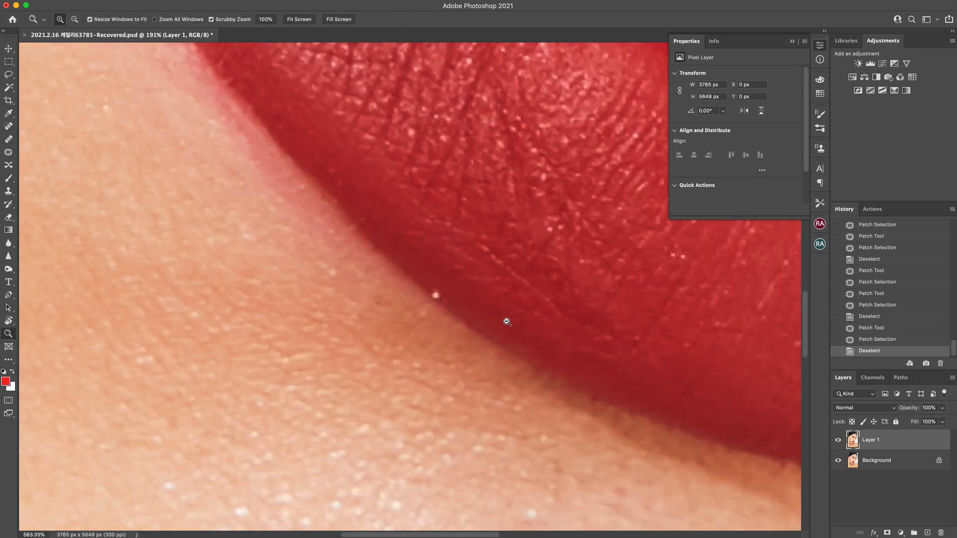
pyautogui.press('s')
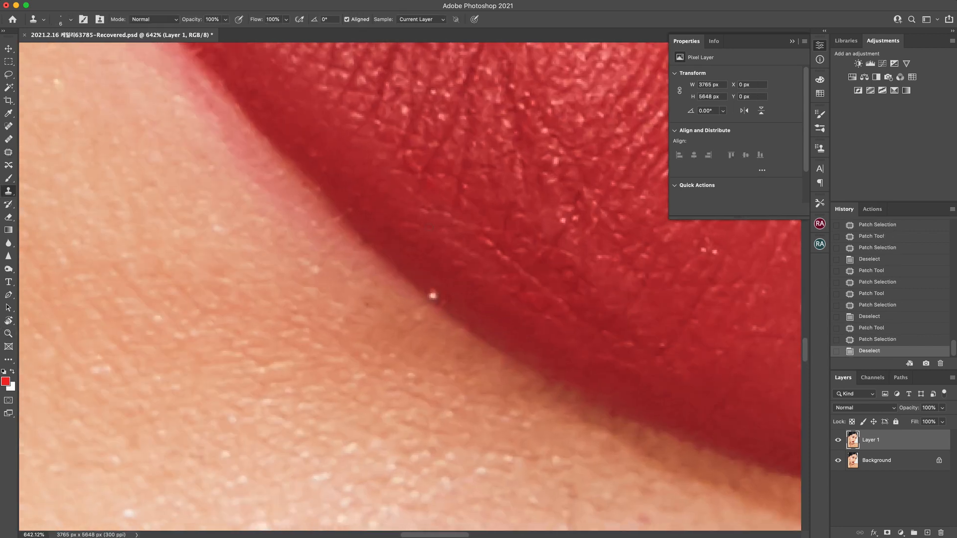
pyautogui.press('j')
pyautogui.moveTo(438, 287)
pyautogui.mouseDown()
pyautogui.moveTo(425, 292)
pyautogui.moveTo(454, 299)
pyautogui.moveTo(439, 293)
pyautogui.moveTo(444, 307)
pyautogui.moveTo(415, 269)
pyautogui.mouseUp()
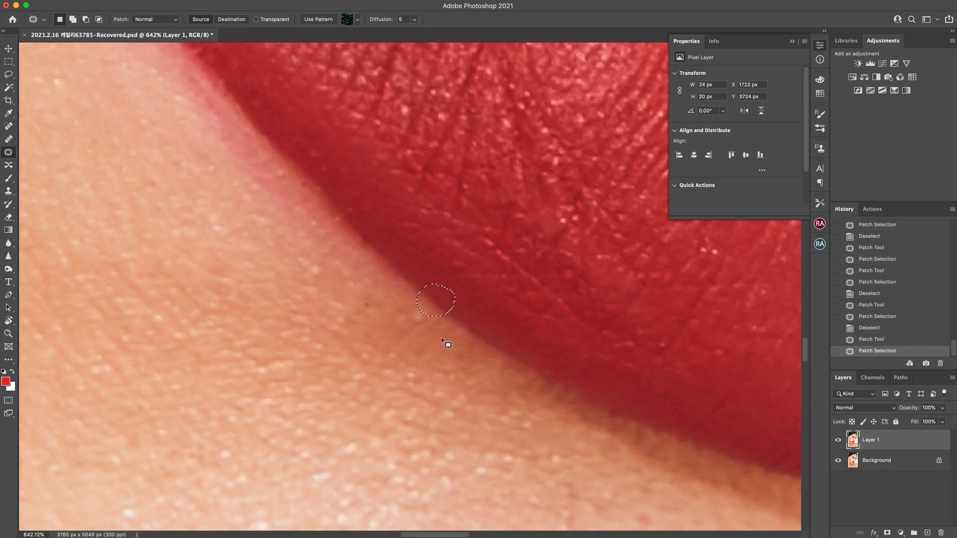
pyautogui.press('super+d')
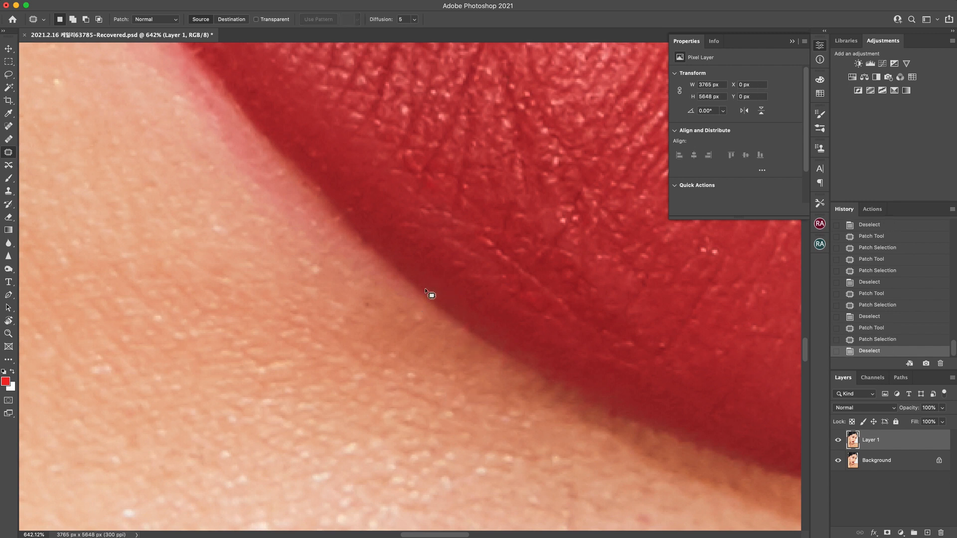
# - Clone Stamp small irregularities along the lower lip's edge and patch a small area beside the lip line
pyautogui.press('s')
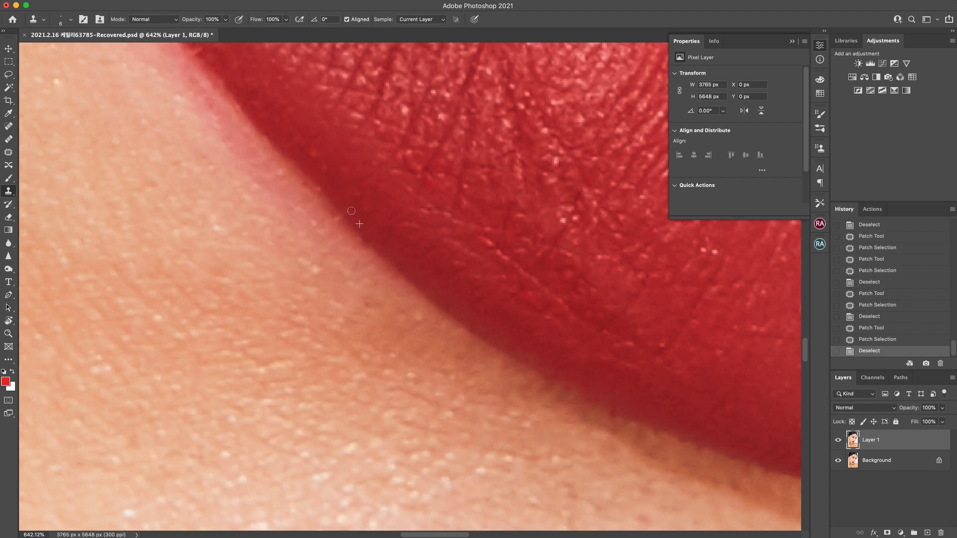
pyautogui.moveTo(351, 211); pyautogui.dragTo(353, 212)
pyautogui.click(325, 171)
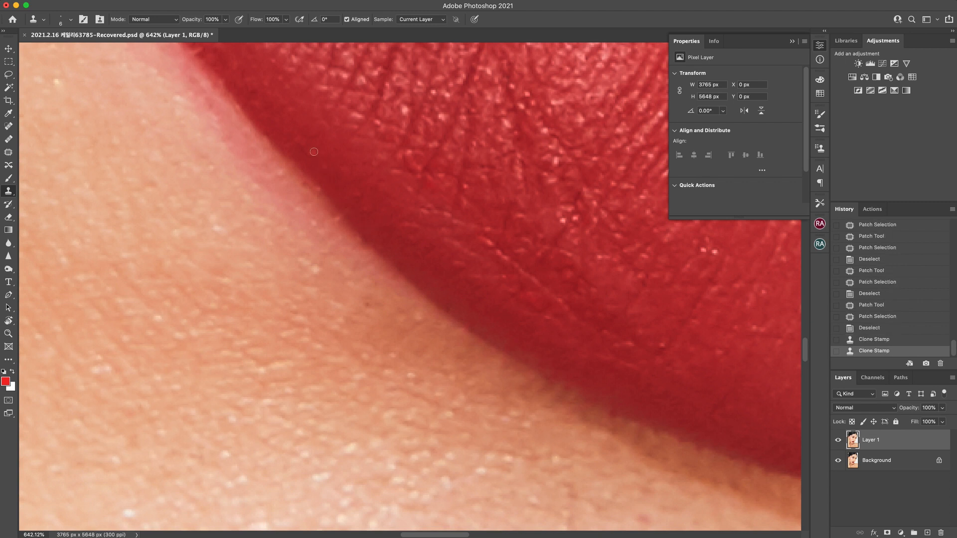
pyautogui.click(346, 237)
pyautogui.moveTo(448, 269); pyautogui.dragTo(388, 216)
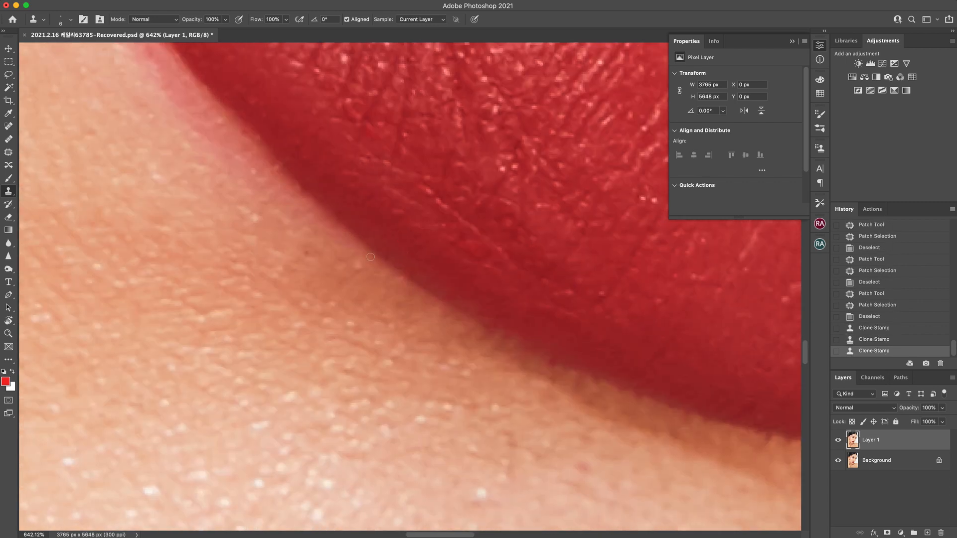
pyautogui.press('j')
pyautogui.moveTo(357, 260); pyautogui.dragTo(380, 287)
pyautogui.press('super+d')
# - Patch the pale streak and the adjacent small mark on the skin below the chin, clearing each selection
pyautogui.press('z')
pyautogui.moveTo(565, 292); pyautogui.dragTo(506, 307)
pyautogui.moveTo(492, 245); pyautogui.dragTo(375, 77)
pyautogui.moveTo(530, 213); pyautogui.dragTo(572, 252)
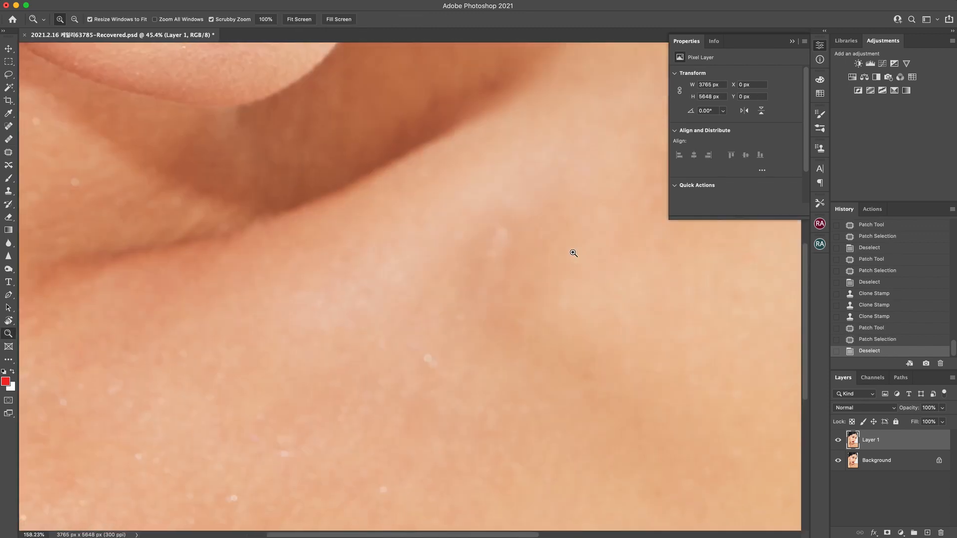
pyautogui.press('j')
pyautogui.moveTo(482, 246)
pyautogui.mouseDown()
pyautogui.moveTo(501, 227)
pyautogui.moveTo(533, 219)
pyautogui.mouseUp()
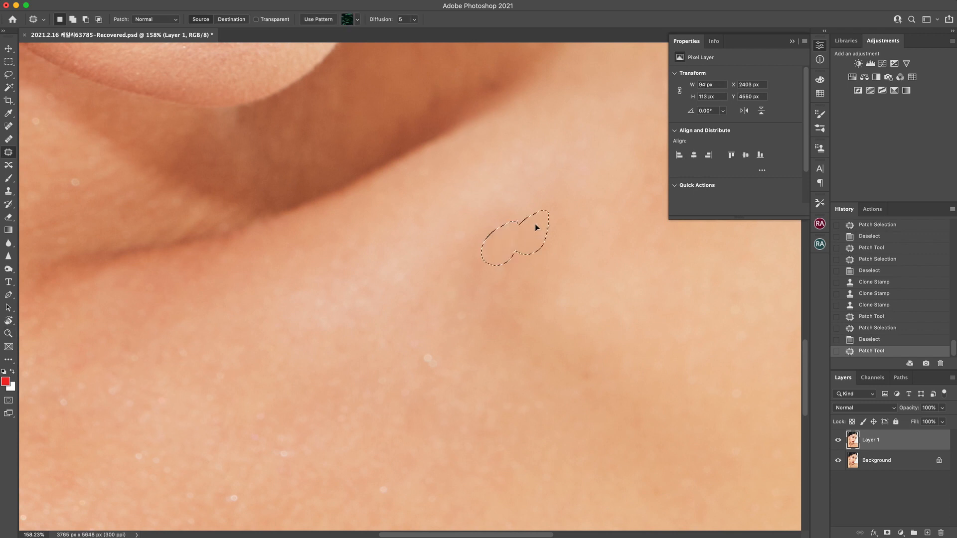
pyautogui.press('super+d')
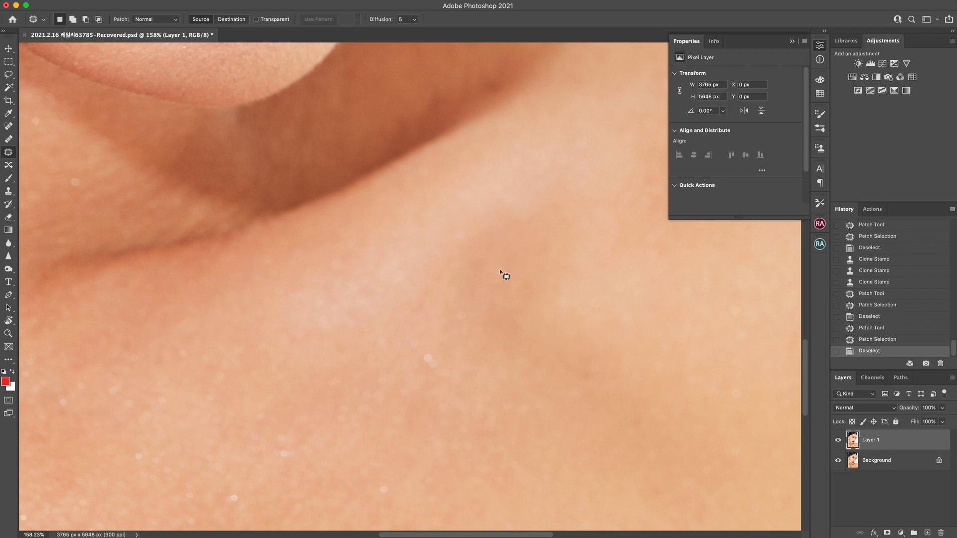
pyautogui.moveTo(500, 271)
pyautogui.mouseDown()
pyautogui.moveTo(496, 294)
pyautogui.moveTo(507, 268)
pyautogui.moveTo(527, 272)
pyautogui.mouseUp()
pyautogui.press('super+d')
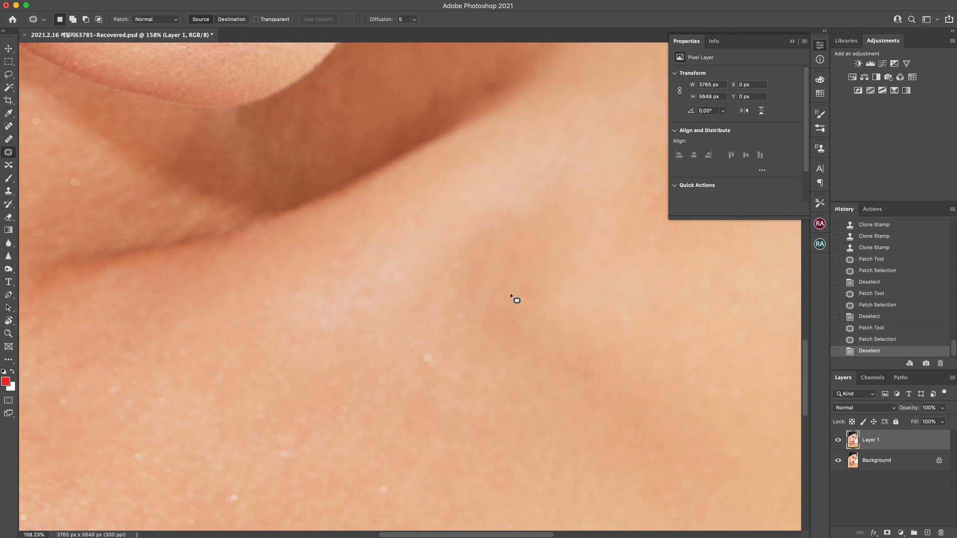
# - Patch the dark bump on the far cheek's outline beside the mouth to smooth the contour against the white background
pyautogui.scroll(15, 510, 294)
pyautogui.hscroll(3, 510, 295)
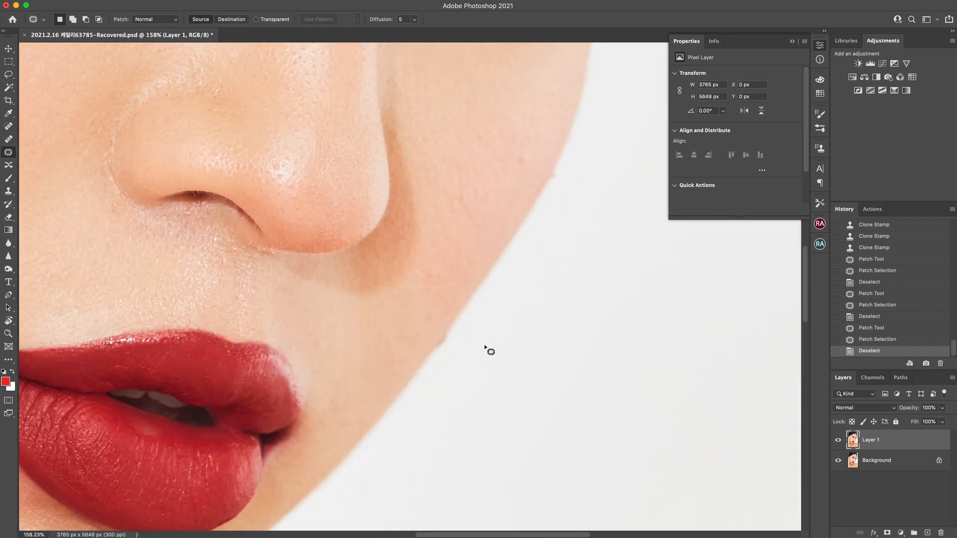
pyautogui.press('z')
pyautogui.moveTo(486, 348); pyautogui.dragTo(468, 360)
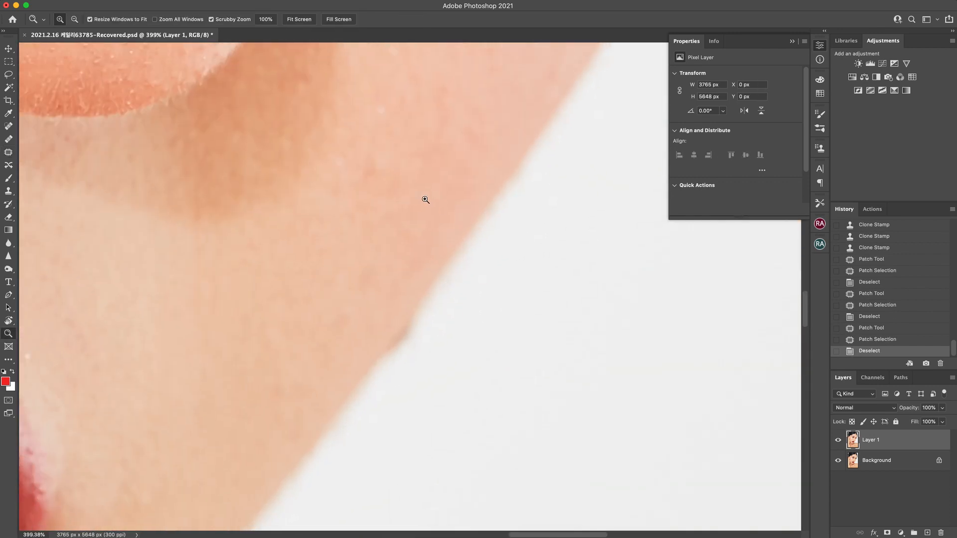
pyautogui.press('s')
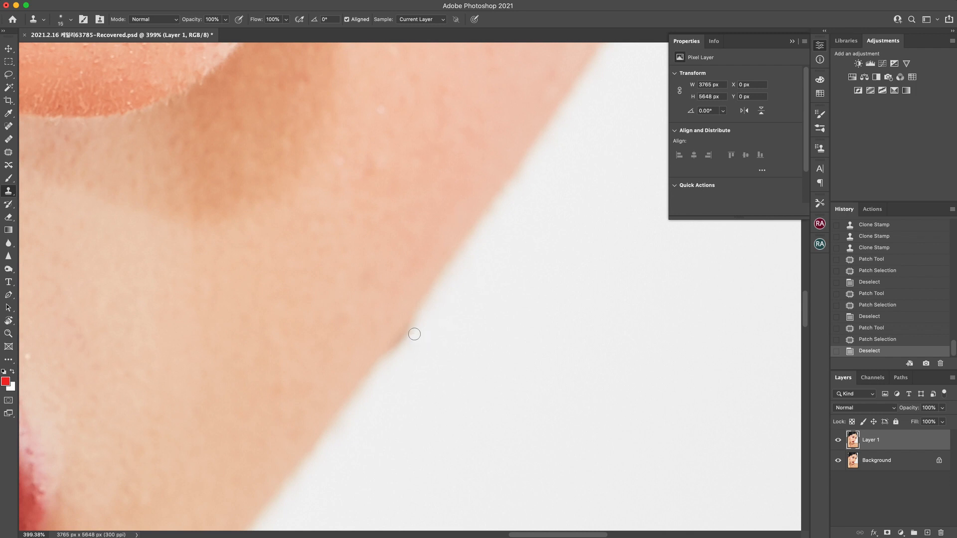
pyautogui.press('j')
pyautogui.moveTo(383, 339); pyautogui.dragTo(376, 350)
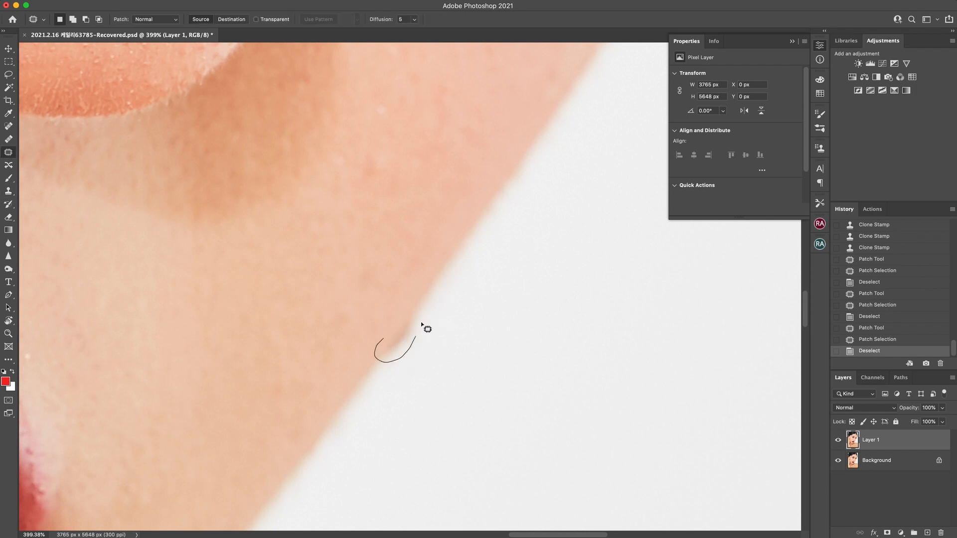
pyautogui.moveTo(422, 325)
pyautogui.mouseDown()
pyautogui.moveTo(418, 312)
pyautogui.moveTo(446, 264)
pyautogui.moveTo(587, 367)
pyautogui.mouseUp()
pyautogui.press('super+d')
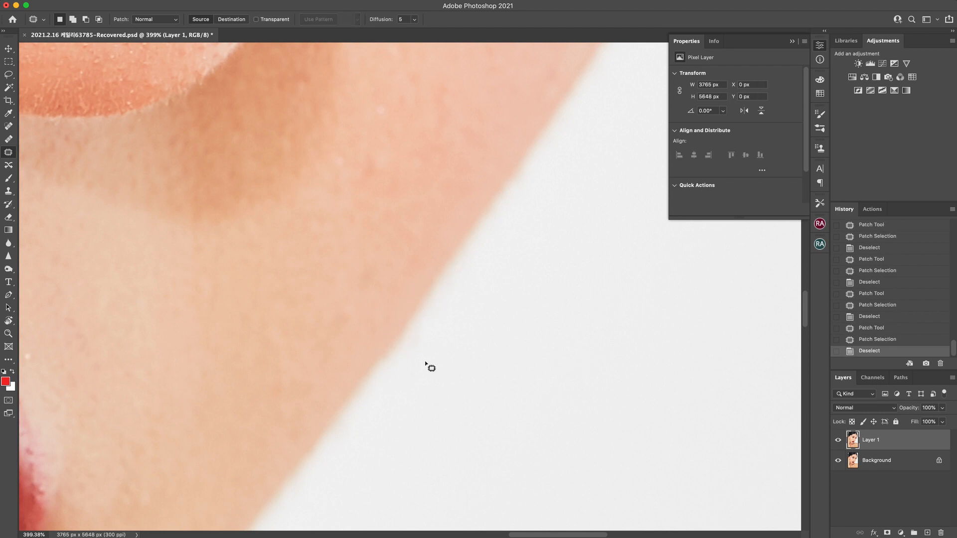
pyautogui.press('z')
pyautogui.moveTo(482, 346)
pyautogui.mouseDown()
pyautogui.moveTo(427, 327)
pyautogui.moveTo(474, 342)
pyautogui.mouseUp()
pyautogui.press('s')
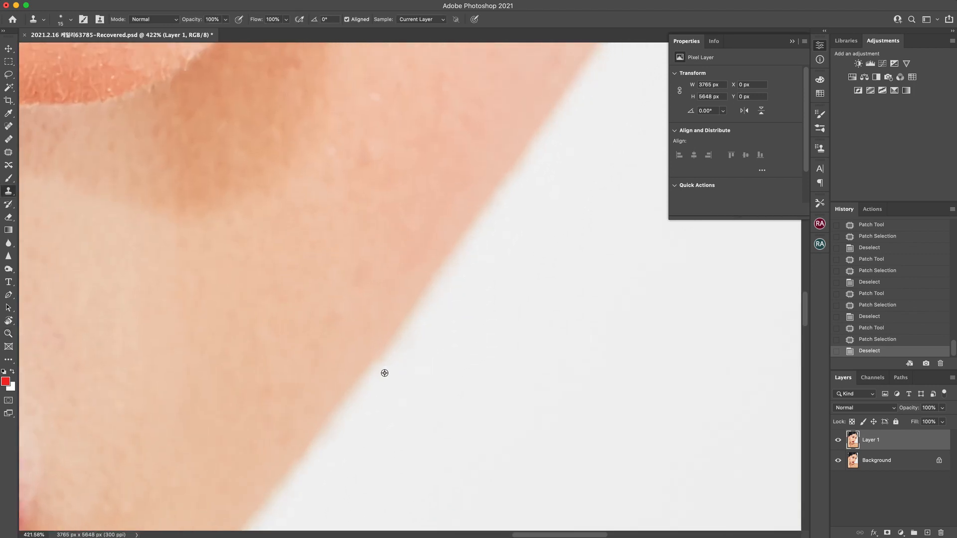
pyautogui.moveTo(398, 348); pyautogui.dragTo(414, 325)
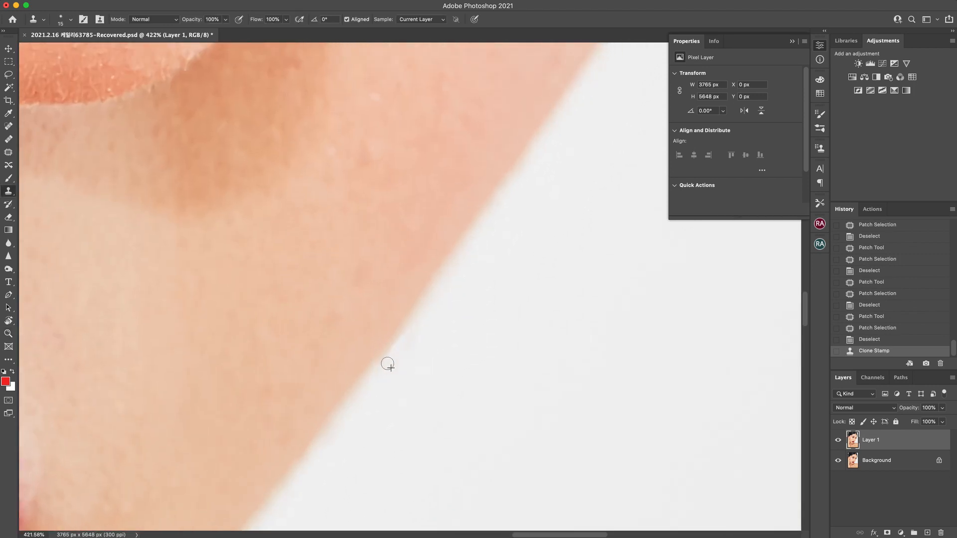
pyautogui.moveTo(387, 363); pyautogui.dragTo(391, 379)
pyautogui.click(869, 328)
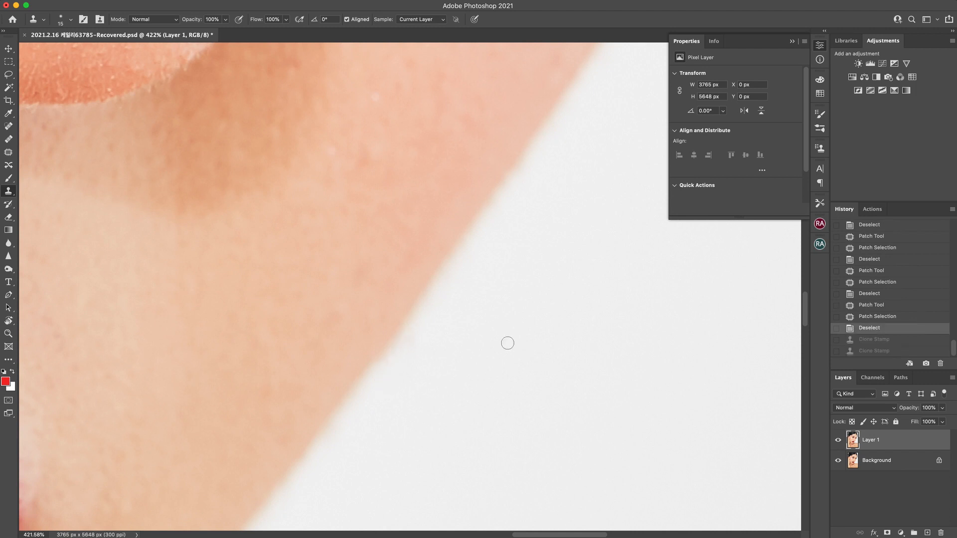
# - Clone Stamp clean background and skin edge over the uneven patched cheek outline with the brush enlarged to 35 px
pyautogui.press(']')
pyautogui.press(']')
pyautogui.press(']')
pyautogui.keyDown('alt'); pyautogui.click(406, 358); pyautogui.keyUp('alt')
pyautogui.moveTo(404, 346); pyautogui.dragTo(385, 390)
pyautogui.moveTo(408, 349); pyautogui.dragTo(391, 398)
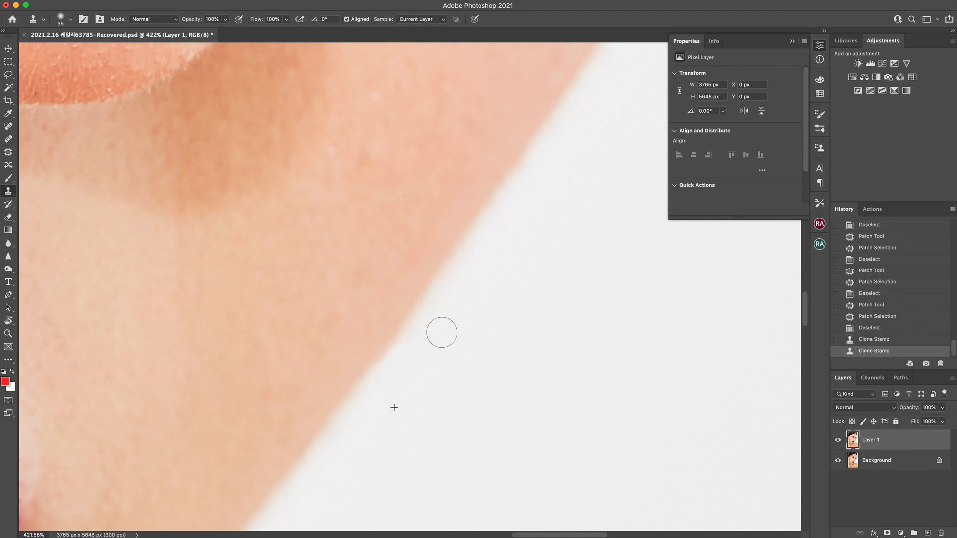
pyautogui.moveTo(418, 331)
pyautogui.mouseDown()
pyautogui.moveTo(382, 373)
pyautogui.moveTo(428, 324)
pyautogui.mouseUp()
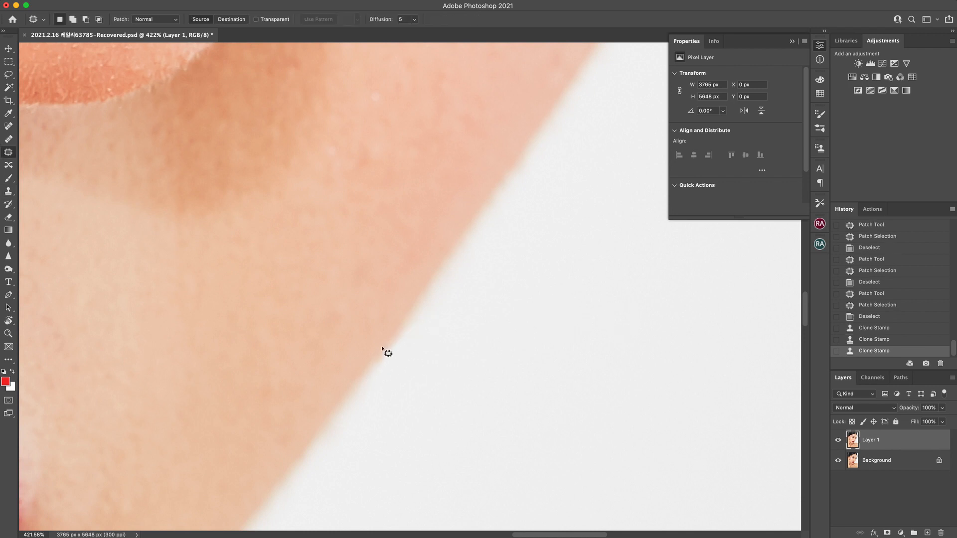
# - Clone Stamp the small protruding bump higher on the far cheek's outline using the clean contour just below it, with a 45 px brush
pyautogui.press('j')
pyautogui.press('z')
pyautogui.moveTo(499, 334); pyautogui.dragTo(412, 414)
pyautogui.scroll(5, 412, 414)
pyautogui.hscroll(3, 412, 415)
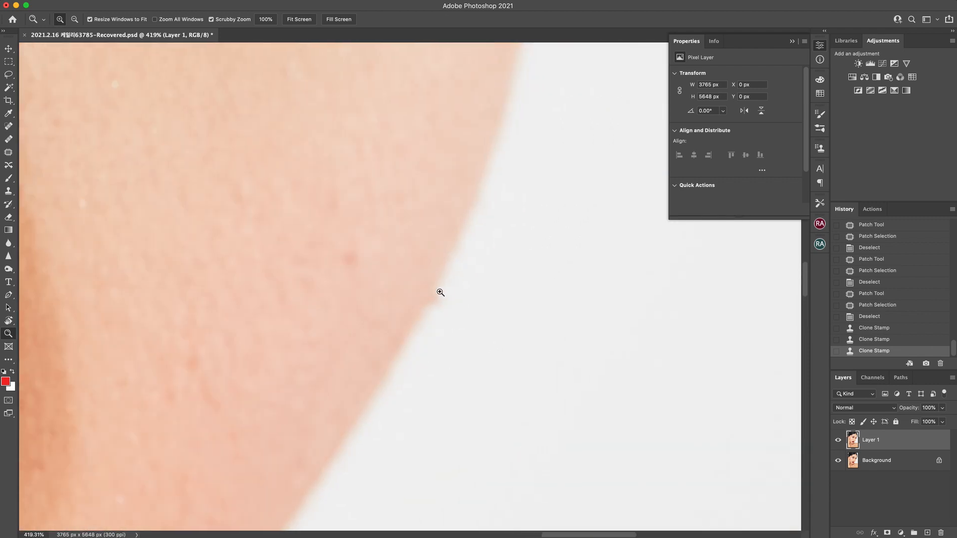
pyautogui.press('s')
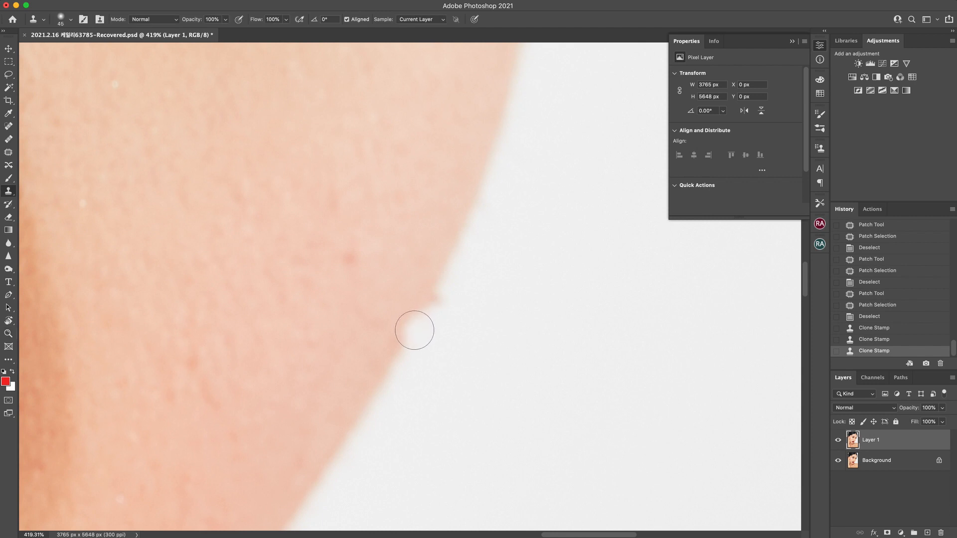
pyautogui.press('alt')
pyautogui.keyDown('alt'); pyautogui.click(418, 323); pyautogui.keyUp('alt')
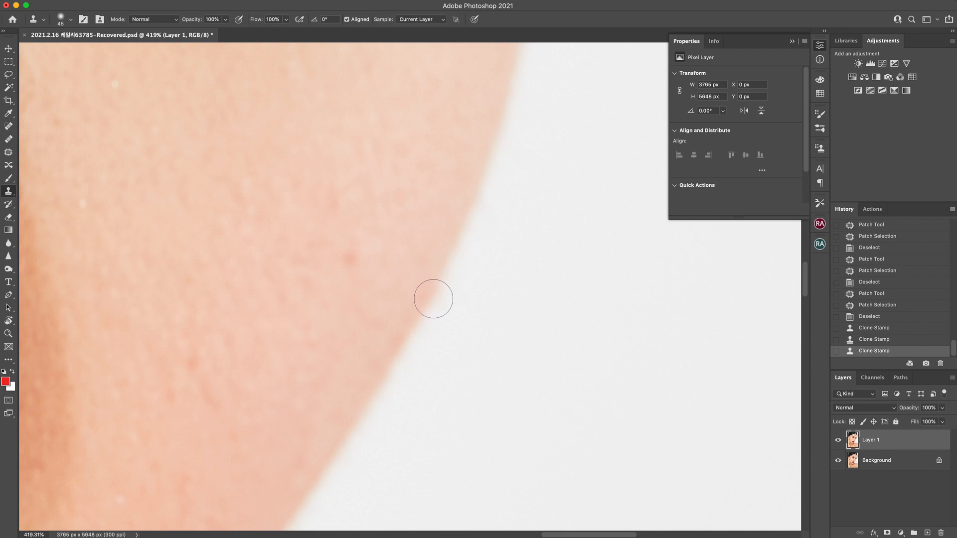
pyautogui.moveTo(434, 299)
pyautogui.mouseDown()
pyautogui.moveTo(570, 336)
pyautogui.moveTo(438, 299)
pyautogui.mouseUp()
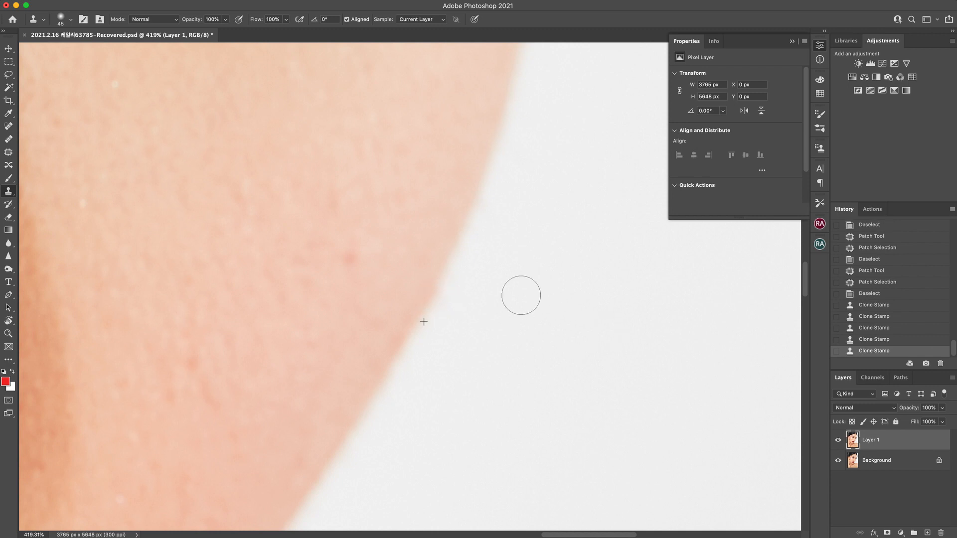
# - Compare the retouched far cheek contour with the original by toggling the visibility of Layer 1
pyautogui.press('z')
pyautogui.scroll(-5, 495, 302)
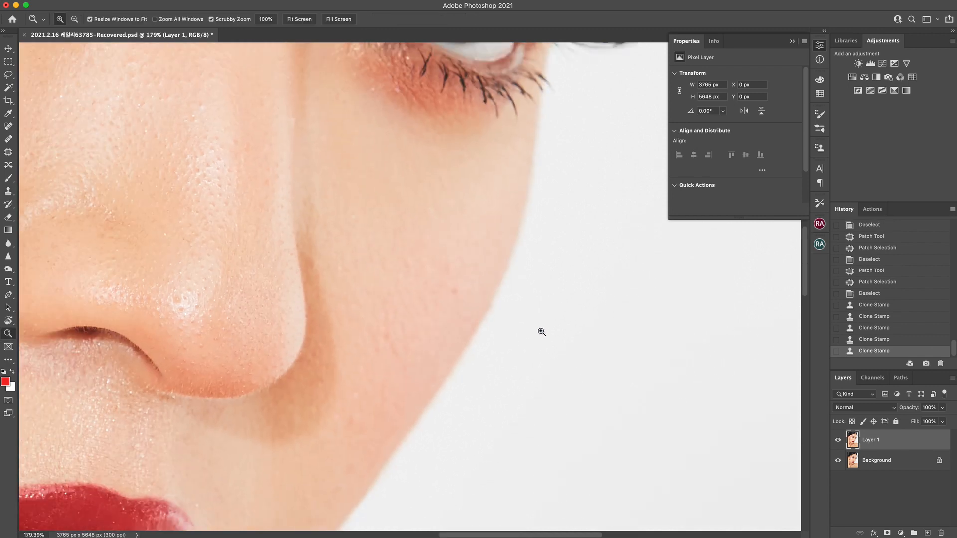
pyautogui.scroll(2, 536, 377)
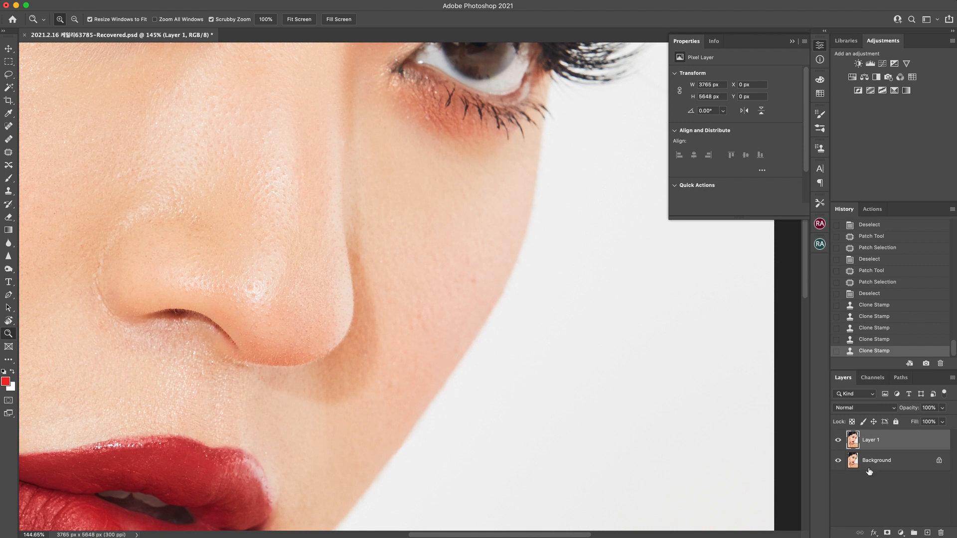
pyautogui.click(838, 440)
pyautogui.click(837, 441)
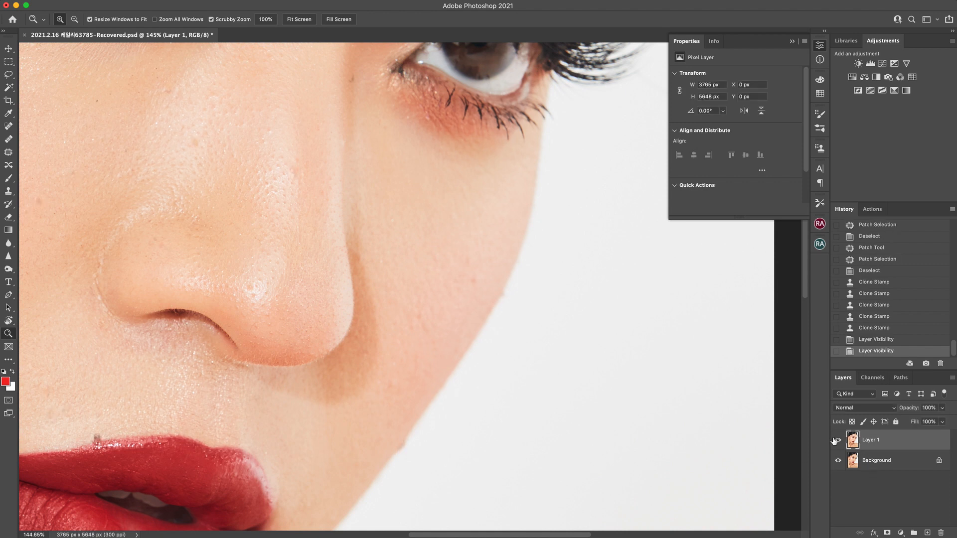
pyautogui.click(838, 440)
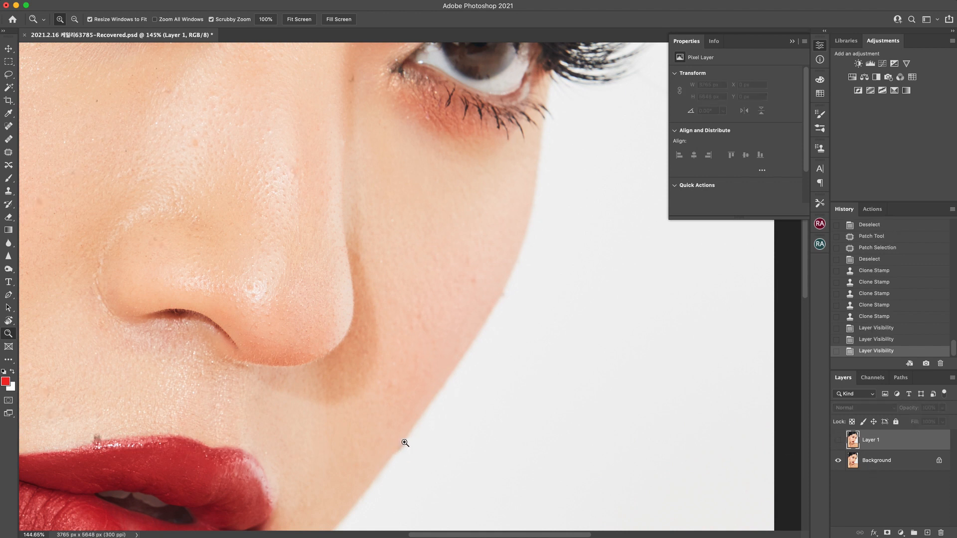
pyautogui.click(837, 441)
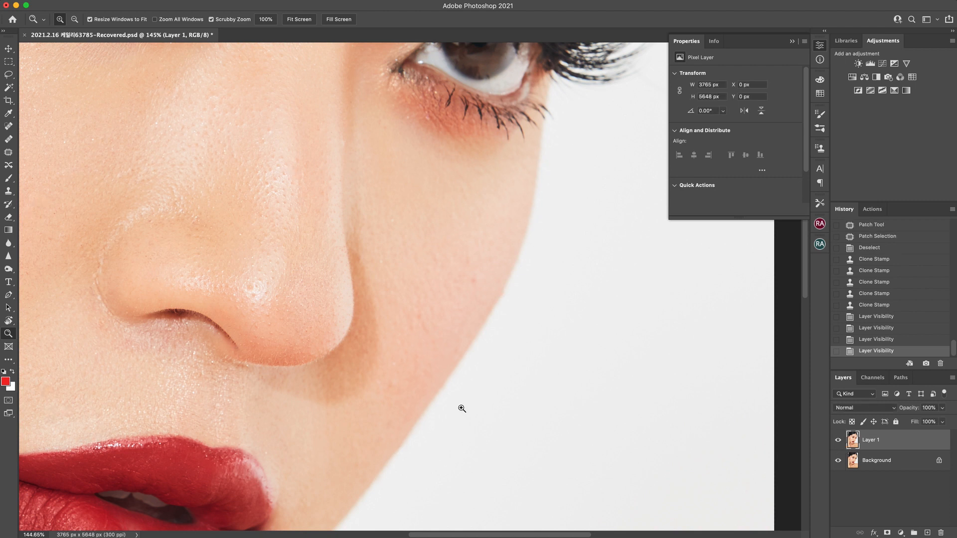
# - Patch the red spot and the small marks around it on the far cheek beside the nose, clearing each selection
pyautogui.click(523, 310)
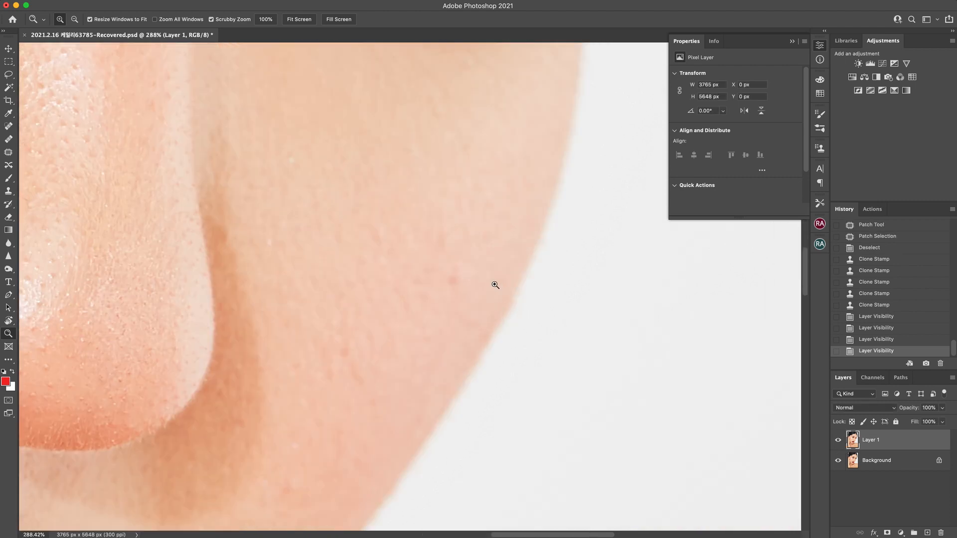
pyautogui.press('j')
pyautogui.moveTo(443, 279)
pyautogui.mouseDown()
pyautogui.moveTo(464, 272)
pyautogui.moveTo(457, 230)
pyautogui.moveTo(437, 229)
pyautogui.moveTo(454, 246)
pyautogui.moveTo(437, 229)
pyautogui.moveTo(389, 243)
pyautogui.moveTo(376, 224)
pyautogui.mouseUp()
pyautogui.moveTo(377, 230); pyautogui.dragTo(375, 204)
pyautogui.press('super+d')
pyautogui.moveTo(215, 224)
pyautogui.mouseDown()
pyautogui.moveTo(223, 246)
pyautogui.moveTo(237, 218)
pyautogui.moveTo(276, 239)
pyautogui.mouseUp()
pyautogui.press('super+d')
pyautogui.moveTo(274, 243)
pyautogui.mouseDown()
pyautogui.moveTo(271, 260)
pyautogui.moveTo(345, 342)
pyautogui.moveTo(342, 314)
pyautogui.moveTo(335, 320)
pyautogui.moveTo(384, 389)
pyautogui.moveTo(352, 399)
pyautogui.moveTo(331, 346)
pyautogui.moveTo(346, 378)
pyautogui.moveTo(323, 400)
pyautogui.moveTo(405, 309)
pyautogui.mouseUp()
pyautogui.press('super+d')
pyautogui.press('super+d')
pyautogui.press('super+d')
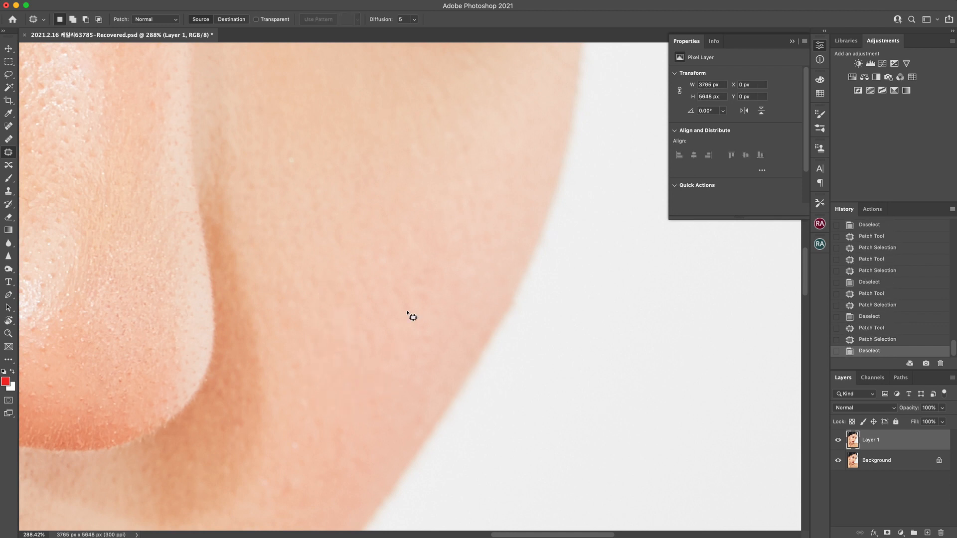
# - Patch the small marks on the skin just below the far eye's lower lashes and clear the selection
pyautogui.scroll(5, 406, 309)
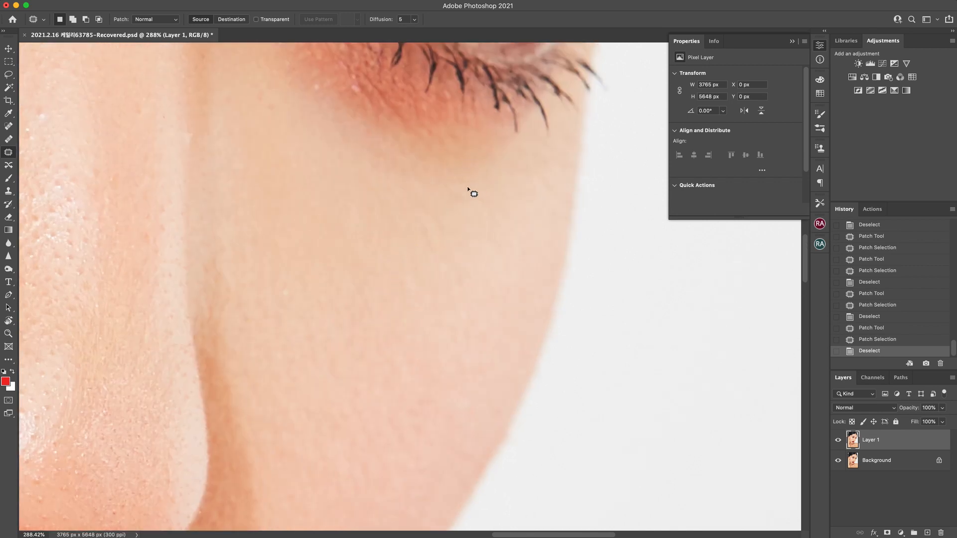
pyautogui.moveTo(447, 183)
pyautogui.mouseDown()
pyautogui.moveTo(456, 206)
pyautogui.moveTo(456, 185)
pyautogui.mouseUp()
pyautogui.moveTo(457, 198)
pyautogui.mouseDown()
pyautogui.moveTo(457, 219)
pyautogui.moveTo(403, 196)
pyautogui.moveTo(443, 218)
pyautogui.moveTo(464, 211)
pyautogui.mouseUp()
pyautogui.moveTo(459, 172)
pyautogui.mouseDown()
pyautogui.moveTo(466, 197)
pyautogui.moveTo(488, 205)
pyautogui.moveTo(484, 195)
pyautogui.moveTo(418, 233)
pyautogui.moveTo(427, 254)
pyautogui.moveTo(451, 218)
pyautogui.mouseUp()
pyautogui.click(443, 231)
pyautogui.hotkey('ctrl', 'd')
# - Patch the small spot on the skin below the far eye's inner corner and clear the selection
pyautogui.scroll(5, 439, 214)
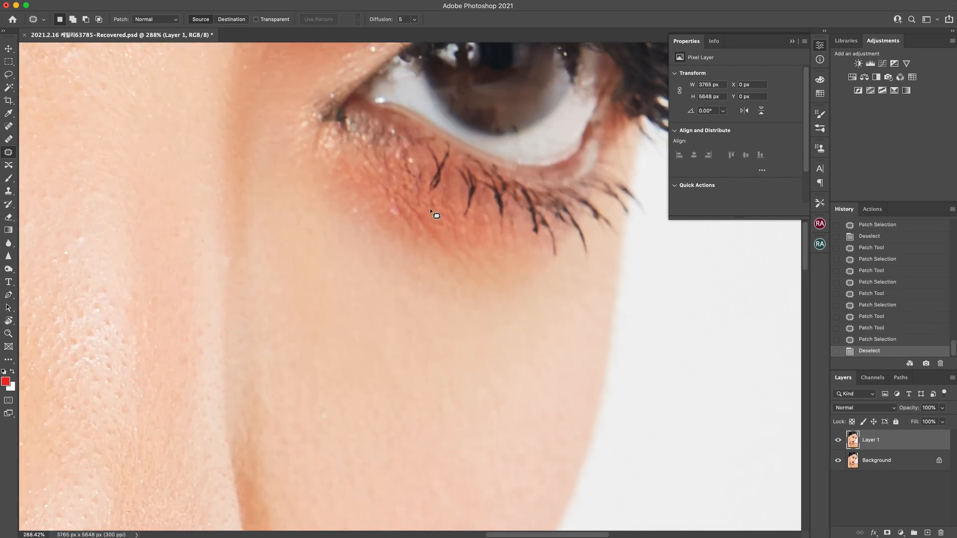
pyautogui.moveTo(292, 217)
pyautogui.mouseDown()
pyautogui.moveTo(312, 224)
pyautogui.moveTo(333, 259)
pyautogui.mouseUp()
pyautogui.press('super+d')
# - Patch the small dark mark on the side of the nose bridge beside the far eye and clear the selection
pyautogui.moveTo(328, 270); pyautogui.dragTo(469, 292)
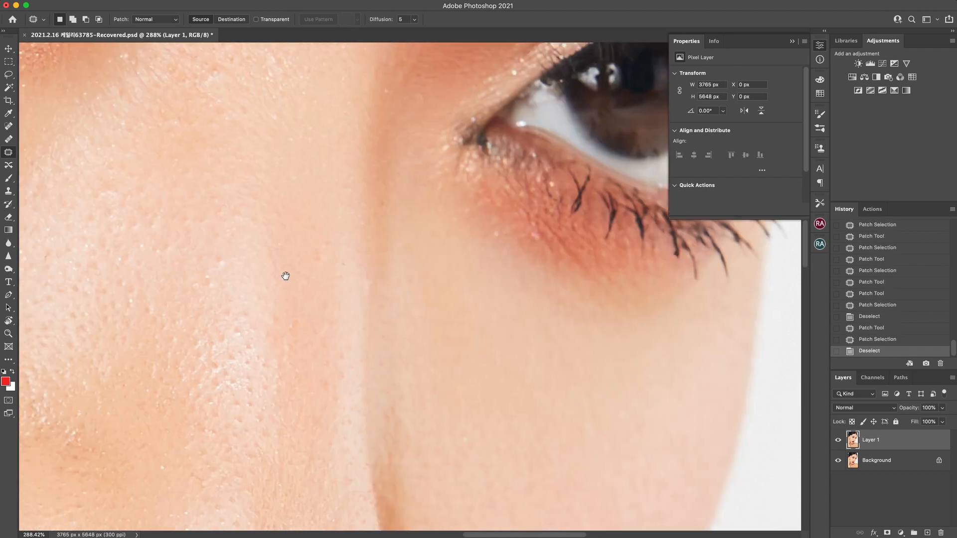
pyautogui.hscroll(-5, 423, 279)
pyautogui.scroll(2, 423, 279)
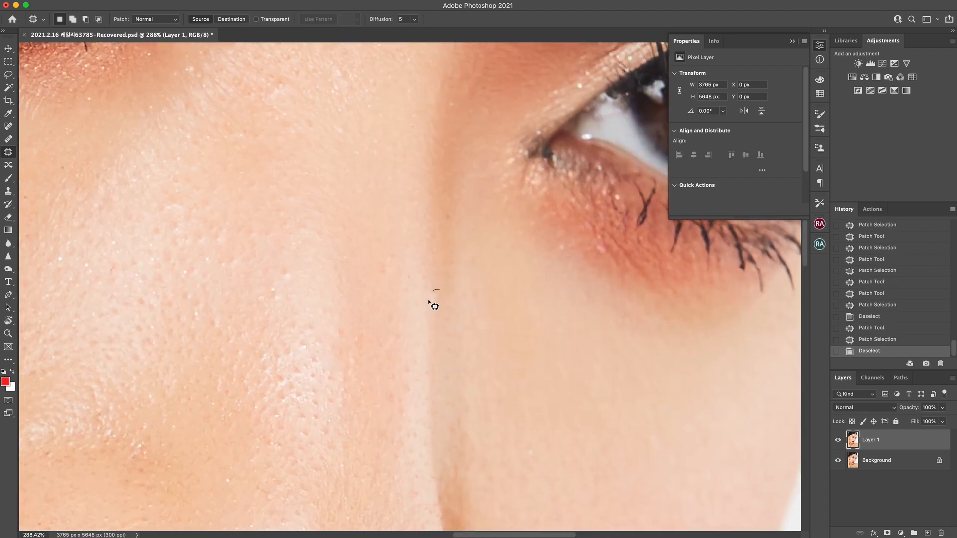
pyautogui.moveTo(428, 299); pyautogui.dragTo(435, 298)
pyautogui.moveTo(436, 299); pyautogui.dragTo(439, 277)
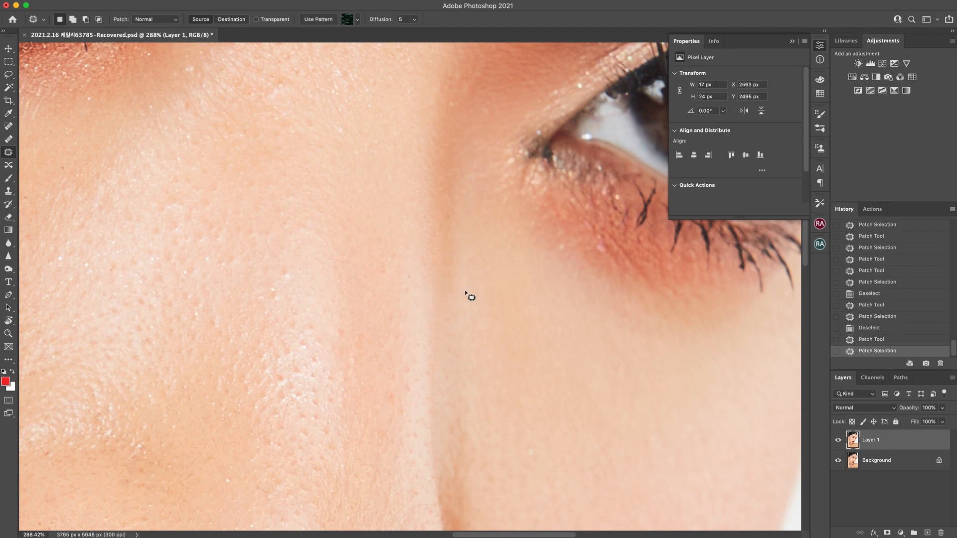
pyautogui.hotkey('ctrl', 'd')
# - Patch the tiny dark spots along the far side of the nose bridge with nearby clean skin
pyautogui.moveTo(286, 270)
pyautogui.mouseDown()
pyautogui.moveTo(392, 270)
pyautogui.moveTo(387, 290)
pyautogui.mouseUp()
pyautogui.moveTo(364, 355); pyautogui.dragTo(359, 314)
pyautogui.moveTo(392, 389)
pyautogui.mouseDown()
pyautogui.moveTo(401, 417)
pyautogui.moveTo(407, 411)
pyautogui.moveTo(382, 402)
pyautogui.moveTo(393, 375)
pyautogui.mouseUp()
pyautogui.click(395, 375)
pyautogui.moveTo(393, 374); pyautogui.dragTo(386, 392)
# - Patch the enlarged pores one after another around the shiny highlight on the nose bridge
pyautogui.moveTo(310, 354)
pyautogui.mouseDown()
pyautogui.moveTo(312, 367)
pyautogui.moveTo(303, 346)
pyautogui.moveTo(316, 351)
pyautogui.mouseUp()
pyautogui.click(317, 359)
pyautogui.moveTo(321, 337); pyautogui.dragTo(322, 338)
pyautogui.moveTo(320, 343); pyautogui.dragTo(326, 333)
pyautogui.moveTo(344, 329)
pyautogui.mouseDown()
pyautogui.moveTo(338, 338)
pyautogui.moveTo(344, 329)
pyautogui.mouseUp()
pyautogui.moveTo(343, 333)
pyautogui.mouseDown()
pyautogui.moveTo(358, 376)
pyautogui.moveTo(356, 355)
pyautogui.moveTo(339, 373)
pyautogui.moveTo(283, 374)
pyautogui.mouseUp()
pyautogui.click(299, 384)
pyautogui.moveTo(285, 377); pyautogui.dragTo(289, 365)
pyautogui.moveTo(304, 364)
pyautogui.mouseDown()
pyautogui.moveTo(295, 369)
pyautogui.moveTo(307, 360)
pyautogui.mouseUp()
pyautogui.moveTo(307, 362); pyautogui.dragTo(310, 370)
pyautogui.click(327, 373)
pyautogui.moveTo(313, 376)
pyautogui.mouseDown()
pyautogui.moveTo(302, 369)
pyautogui.moveTo(333, 381)
pyautogui.moveTo(399, 381)
pyautogui.mouseUp()
pyautogui.click(307, 348)
# - Compare the patched nose bridge highlight with the original at close range by toggling the visibility of Layer 1
pyautogui.press('z')
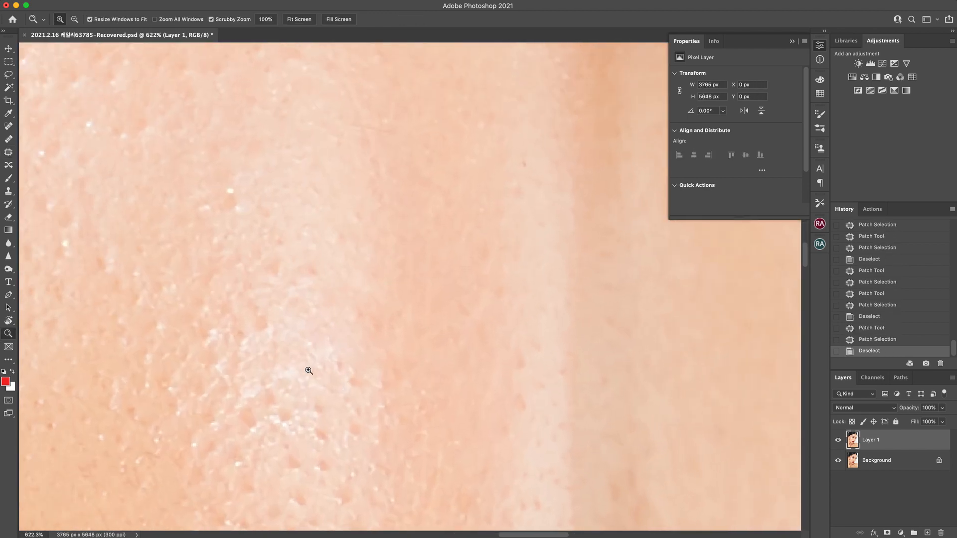
pyautogui.click(838, 440)
pyautogui.click(838, 440)
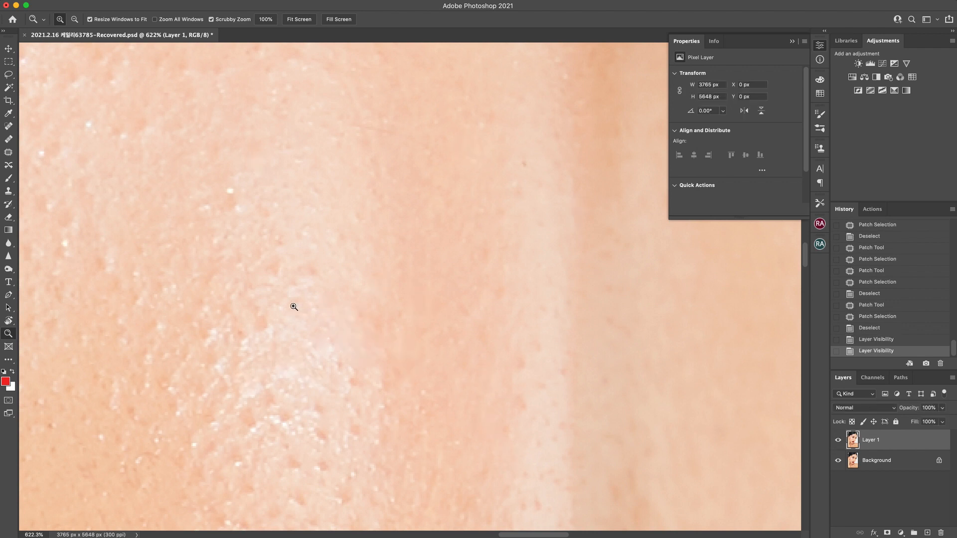
# - Patch the remaining prominent pores in and around the nose bridge highlight, clearing the selections
pyautogui.press('j')
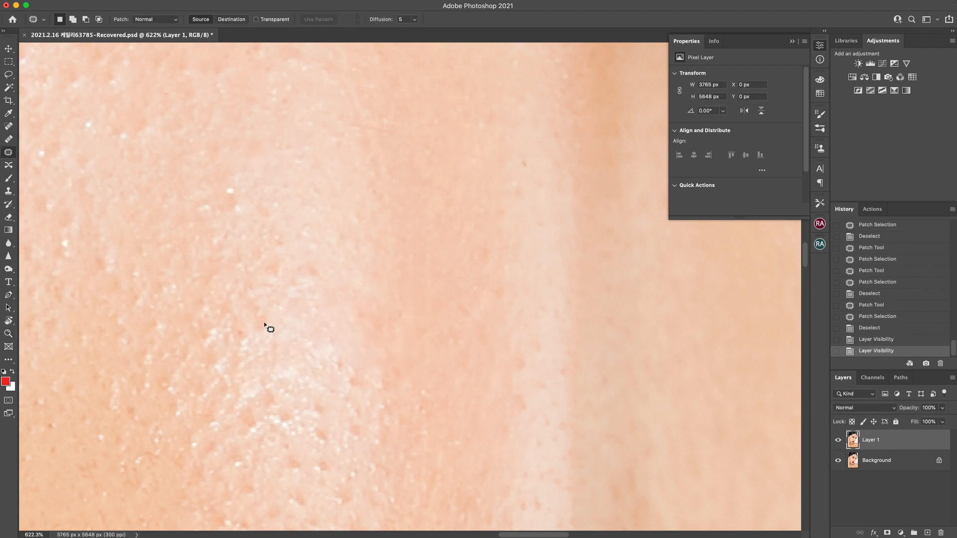
pyautogui.moveTo(257, 318)
pyautogui.mouseDown()
pyautogui.moveTo(269, 323)
pyautogui.moveTo(264, 313)
pyautogui.mouseUp()
pyautogui.moveTo(263, 325); pyautogui.dragTo(259, 349)
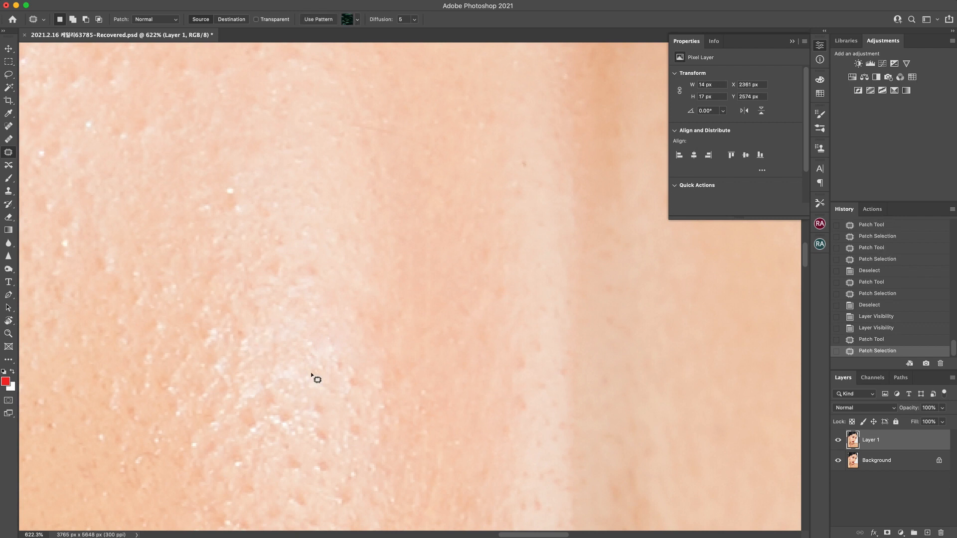
pyautogui.click(295, 369)
pyautogui.moveTo(318, 409)
pyautogui.mouseDown()
pyautogui.moveTo(344, 442)
pyautogui.moveTo(322, 437)
pyautogui.mouseUp()
pyautogui.hotkey('ctrl', 'd')
pyautogui.moveTo(321, 435)
pyautogui.mouseDown()
pyautogui.moveTo(300, 414)
pyautogui.moveTo(405, 349)
pyautogui.mouseUp()
pyautogui.hotkey('ctrl', 'd')
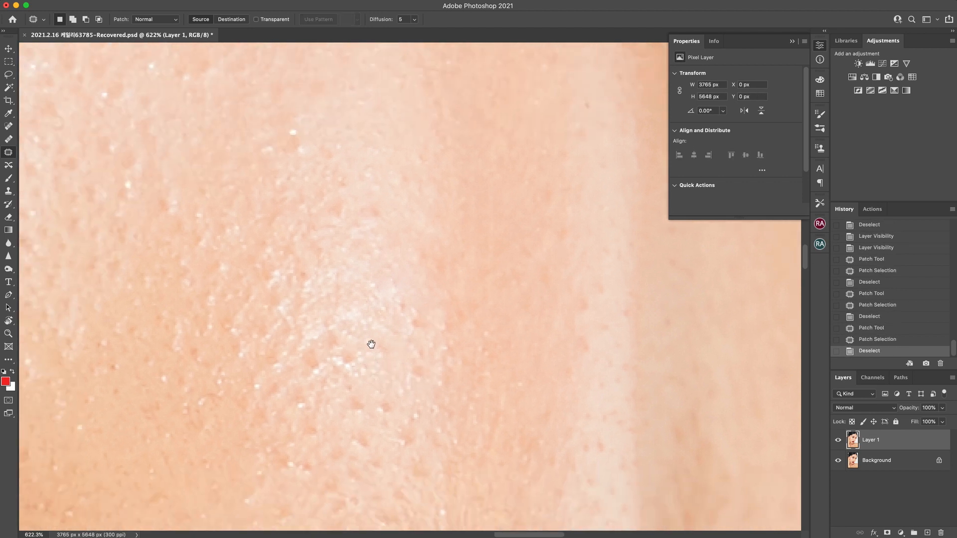
pyautogui.moveTo(354, 367)
pyautogui.mouseDown()
pyautogui.moveTo(354, 347)
pyautogui.moveTo(381, 337)
pyautogui.mouseUp()
pyautogui.press('super+d')
# - Clone Stamp adjacent skin over the pores in the middle of the nose bridge highlight with the brush reduced to 25 px
pyautogui.press('s')
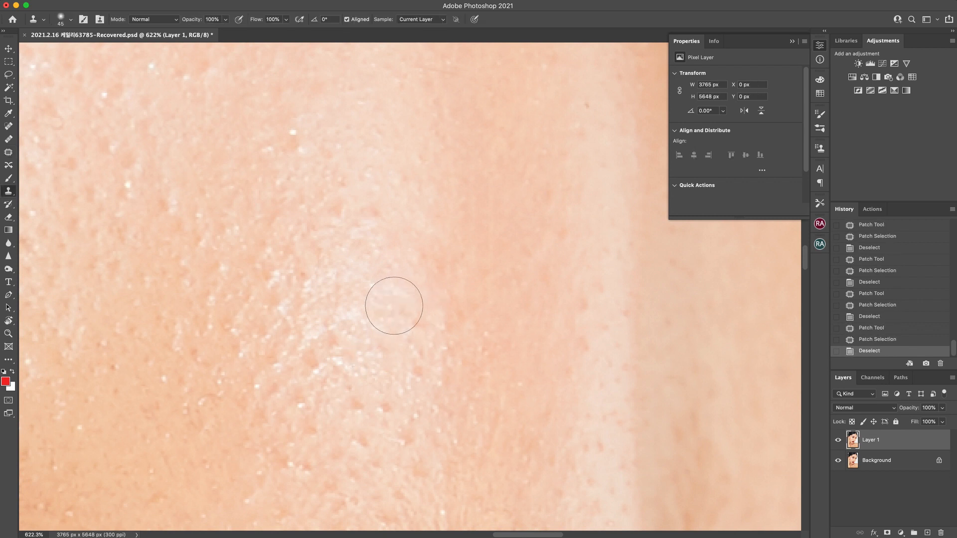
pyautogui.press('[')
pyautogui.press('[')
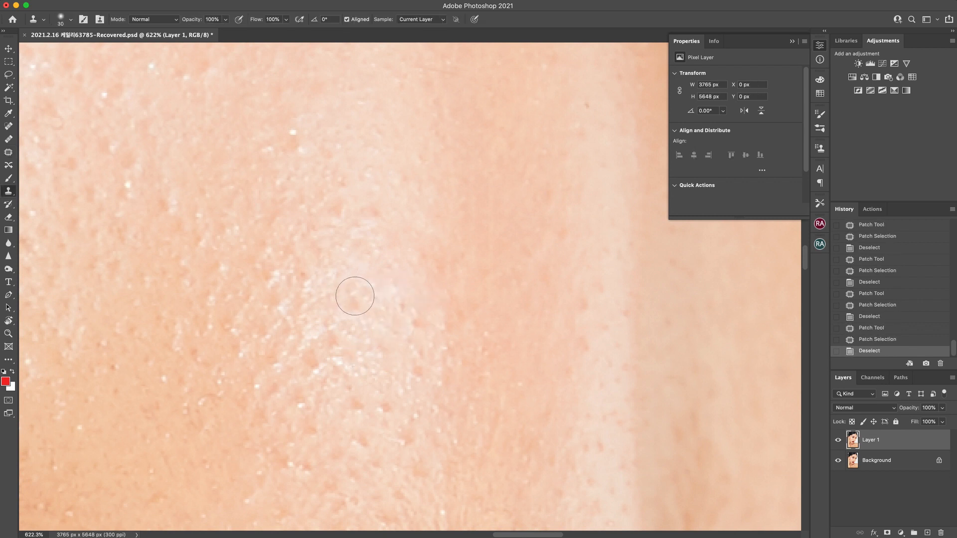
pyautogui.keyDown('alt'); pyautogui.click(350, 321); pyautogui.keyUp('alt')
pyautogui.click(335, 341)
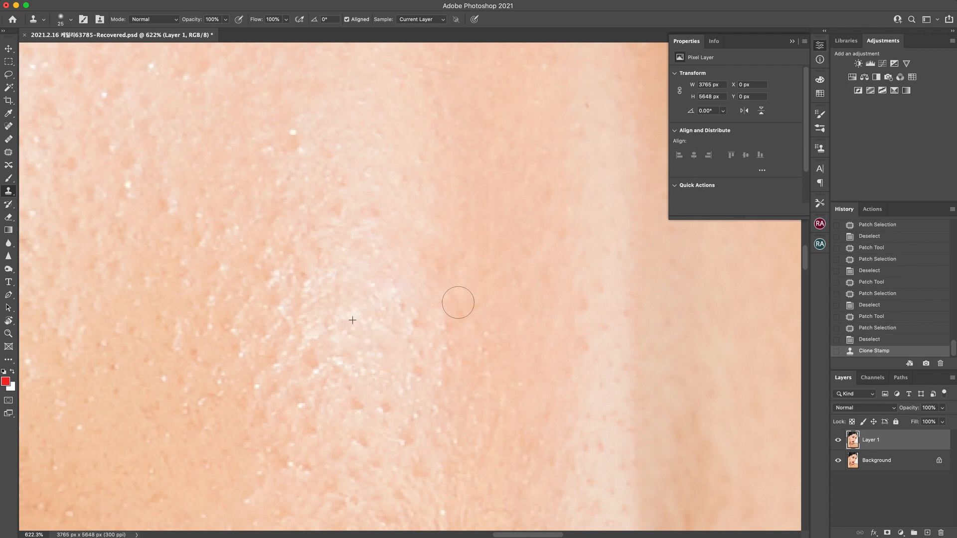
pyautogui.keyDown('alt'); pyautogui.click(310, 339); pyautogui.keyUp('alt')
pyautogui.click(311, 359)
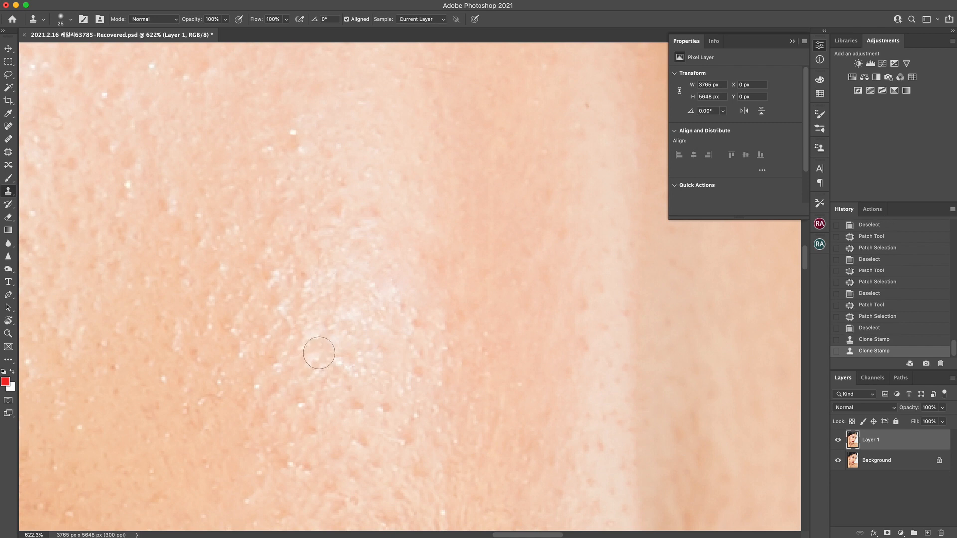
pyautogui.click(409, 362)
# - Clone Stamp clean skin over the pores just below the nose bridge highlight
pyautogui.keyDown('alt'); pyautogui.click(351, 416); pyautogui.keyUp('alt')
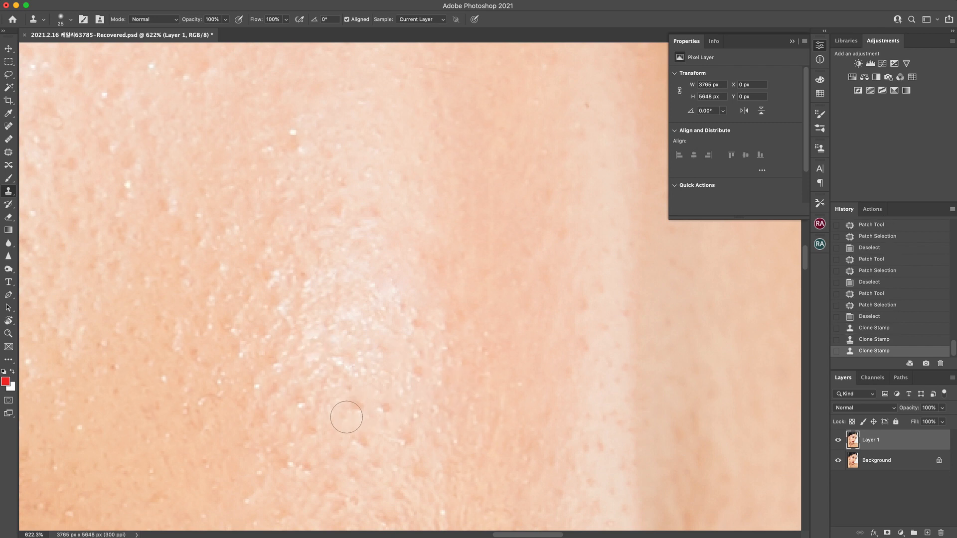
pyautogui.click(360, 436)
pyautogui.click(360, 441)
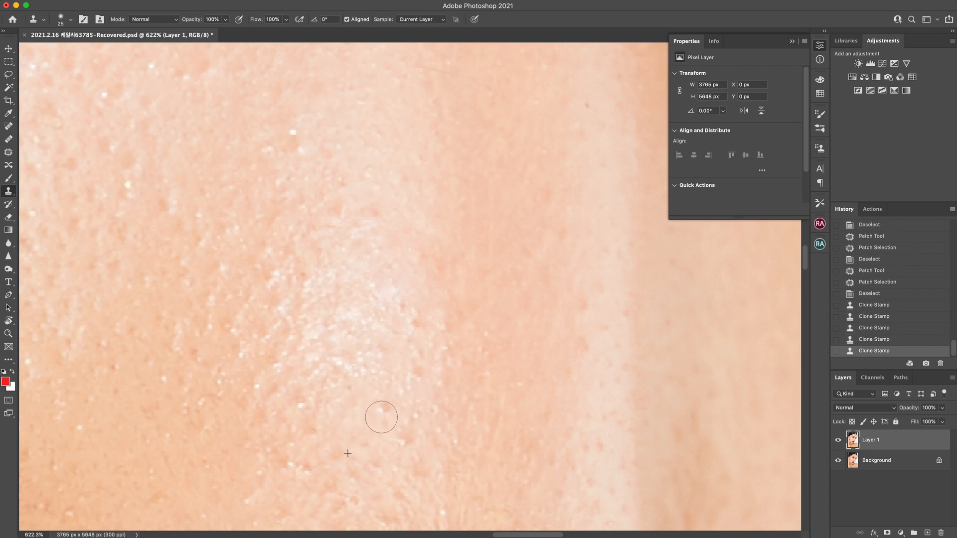
pyautogui.click(384, 408)
pyautogui.click(409, 443)
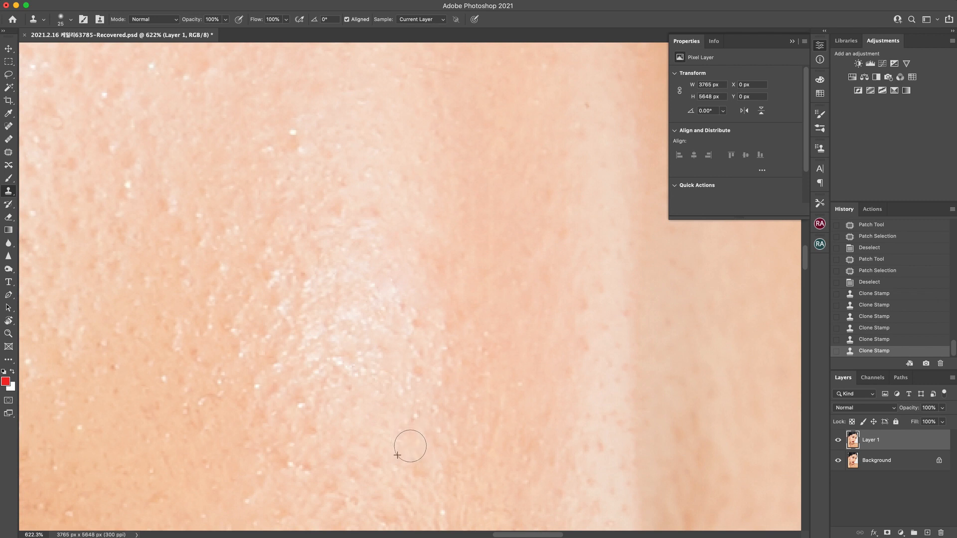
pyautogui.click(422, 470)
# - Clone Stamp neighbouring skin over the dark pores along the far edge of the nose bridge highlight
pyautogui.click(414, 372)
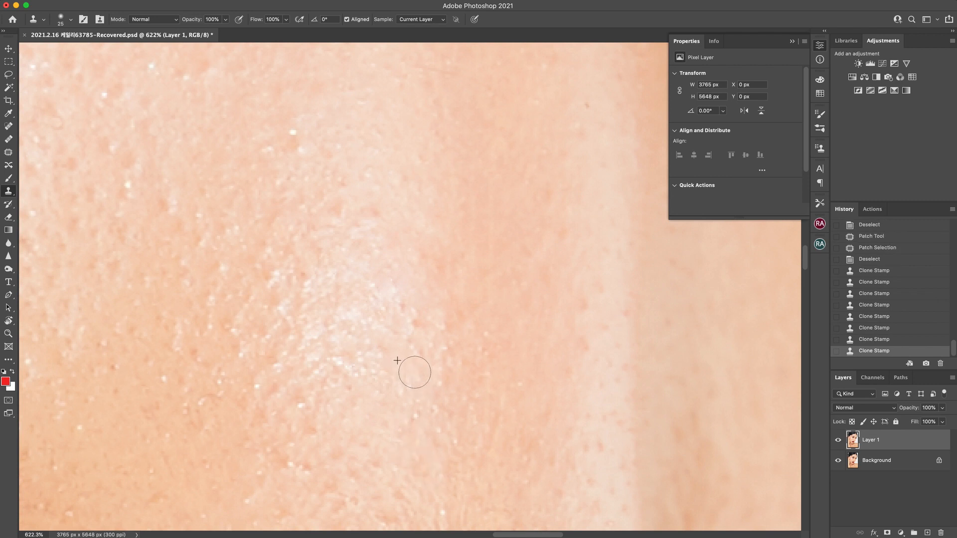
pyautogui.click(412, 321)
pyautogui.keyDown('alt'); pyautogui.click(376, 314); pyautogui.keyUp('alt')
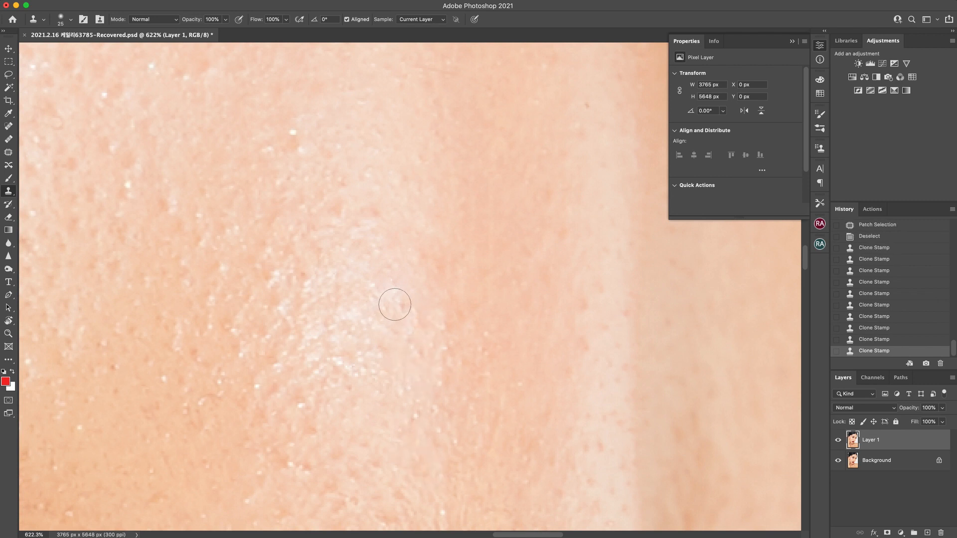
pyautogui.click(398, 310)
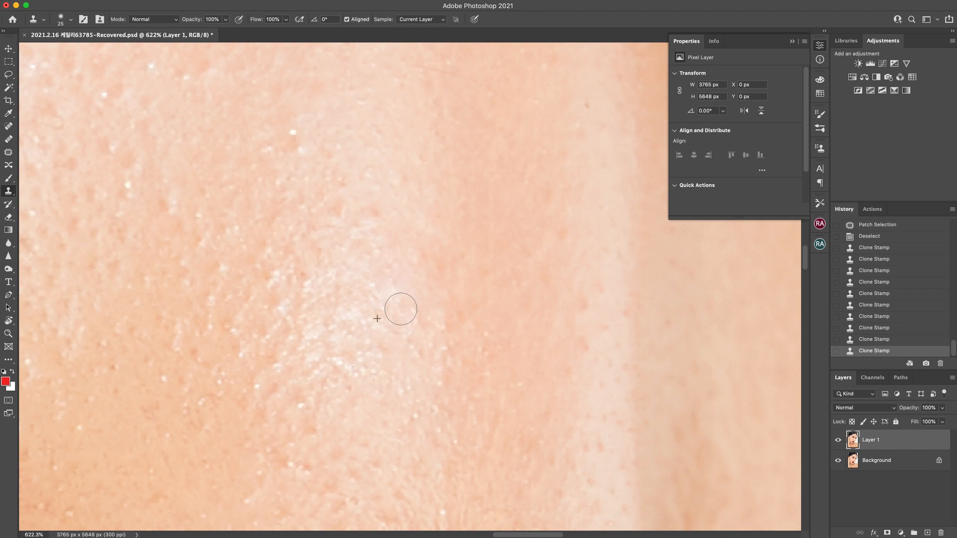
# - Clone Stamp the pores in the upper part of the nose bridge highlight and one on the near side of the nose
pyautogui.keyDown('alt'); pyautogui.click(313, 293); pyautogui.keyUp('alt')
pyautogui.click(353, 269)
pyautogui.keyDown('alt'); pyautogui.click(353, 297); pyautogui.keyUp('alt')
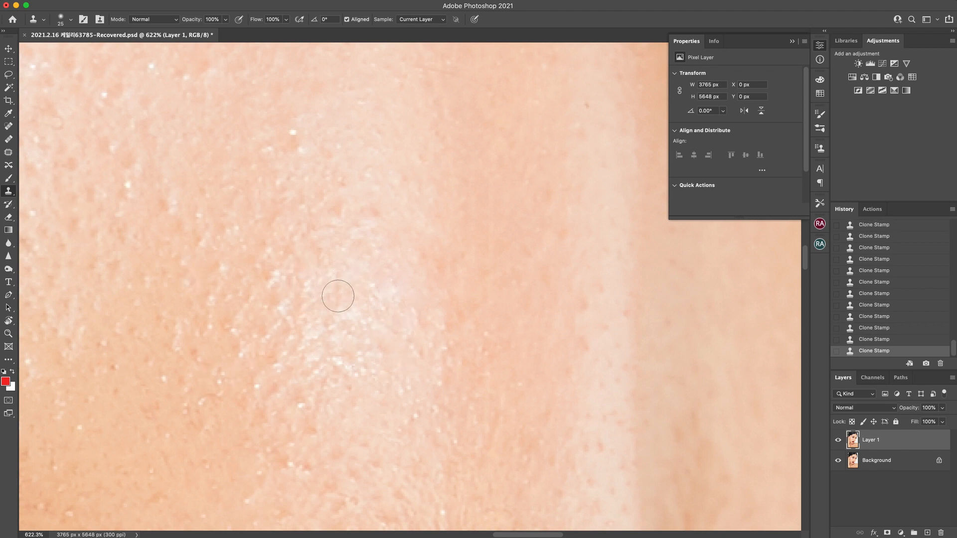
pyautogui.click(334, 305)
pyautogui.keyDown('alt'); pyautogui.click(358, 246); pyautogui.keyUp('alt')
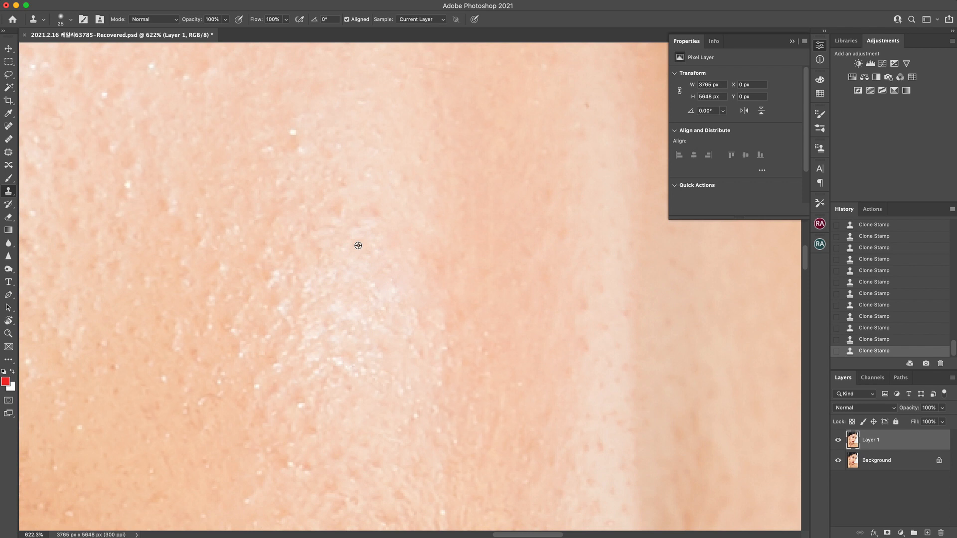
pyautogui.click(372, 217)
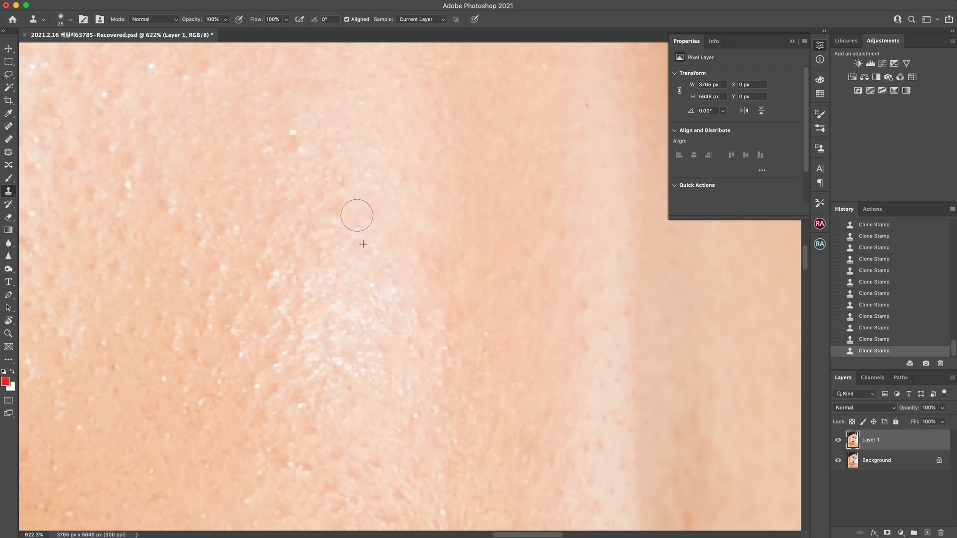
pyautogui.keyDown('alt'); pyautogui.click(153, 231); pyautogui.keyUp('alt')
pyautogui.click(170, 209)
# - Compare the retouched nose and cheeks with the original by repeatedly toggling the visibility of Layer 1
pyautogui.press('z')
pyautogui.moveTo(491, 314)
pyautogui.mouseDown()
pyautogui.moveTo(429, 271)
pyautogui.moveTo(406, 271)
pyautogui.mouseUp()
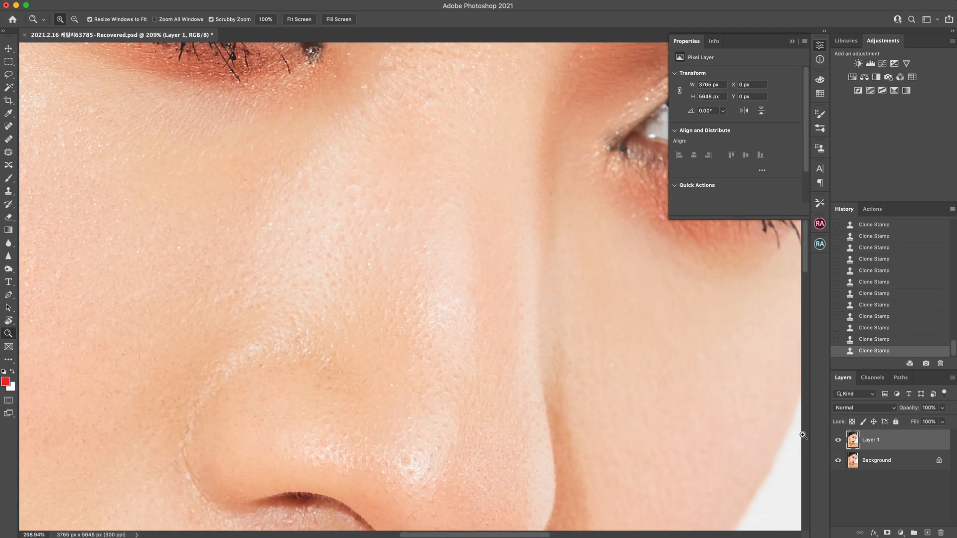
pyautogui.click(838, 441)
pyautogui.click(838, 441)
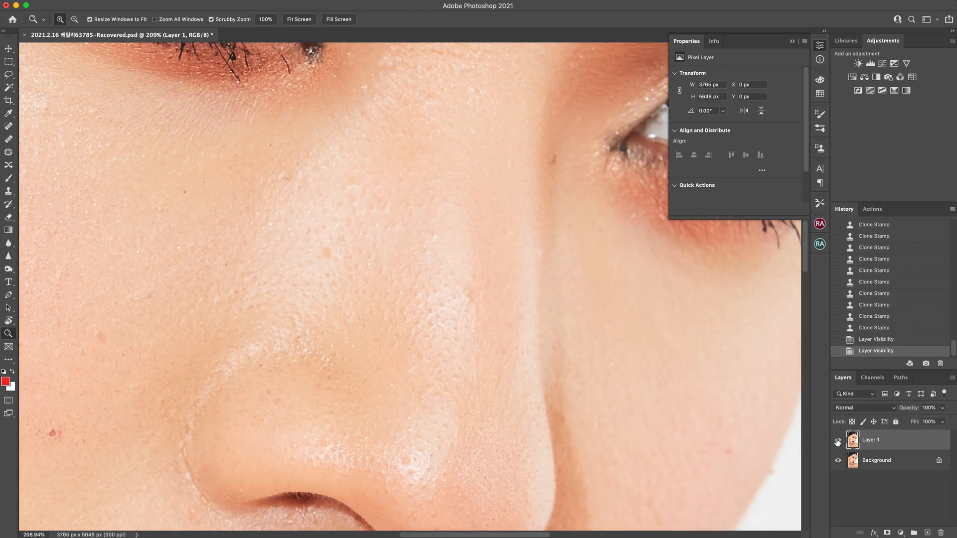
pyautogui.click(836, 441)
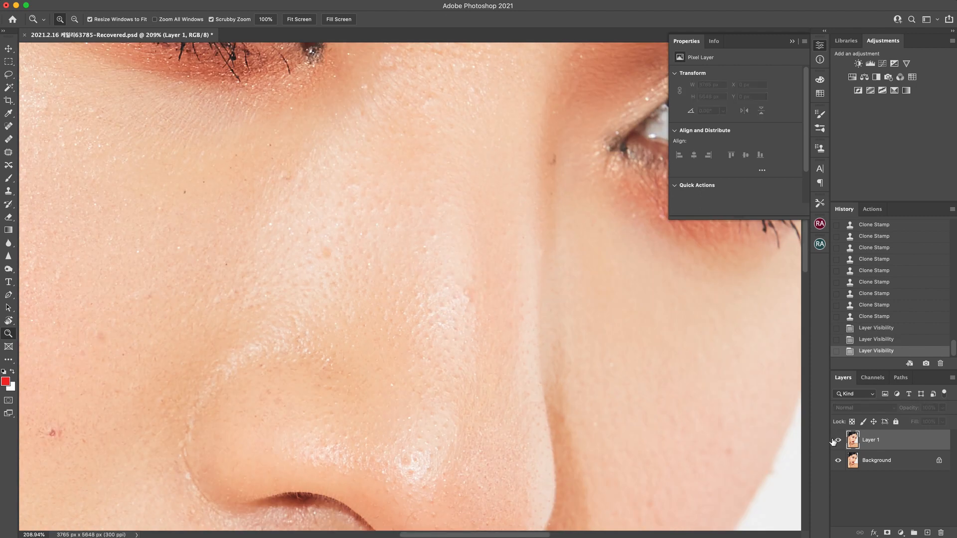
pyautogui.click(836, 441)
pyautogui.click(833, 440)
pyautogui.click(836, 441)
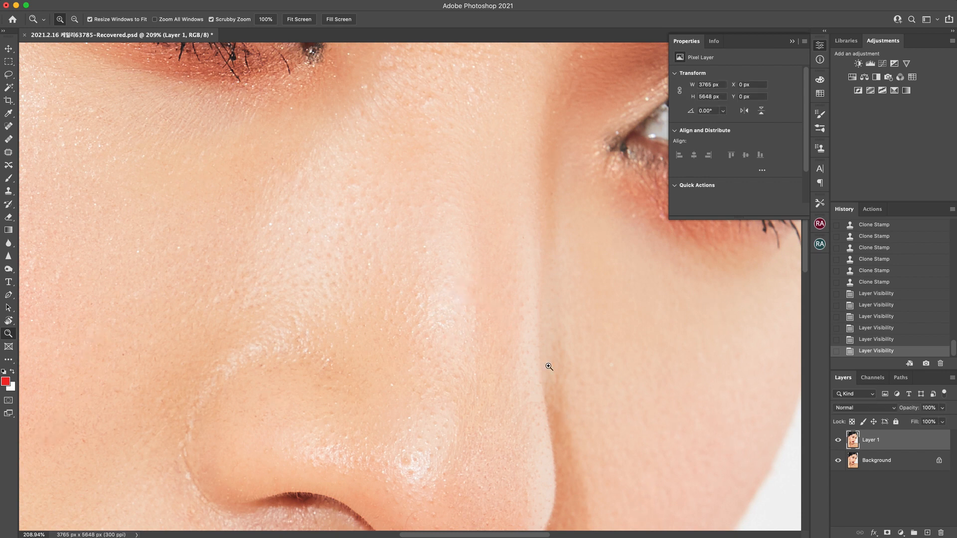
# - Clone Stamp neighbouring bright skin over the pores in the middle and lower part of the nose tip highlight
pyautogui.moveTo(586, 368); pyautogui.dragTo(554, 354)
pyautogui.moveTo(487, 435); pyautogui.dragTo(555, 451)
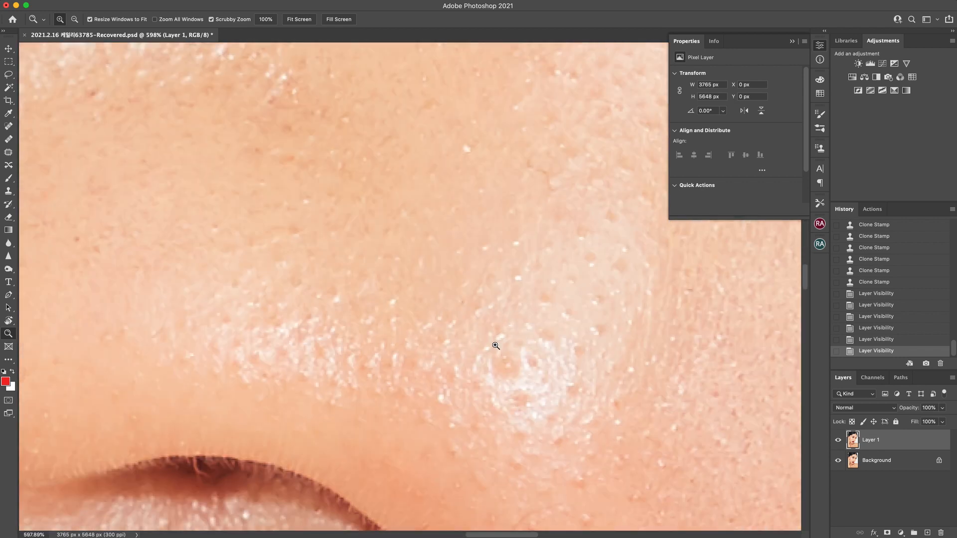
pyautogui.press('s')
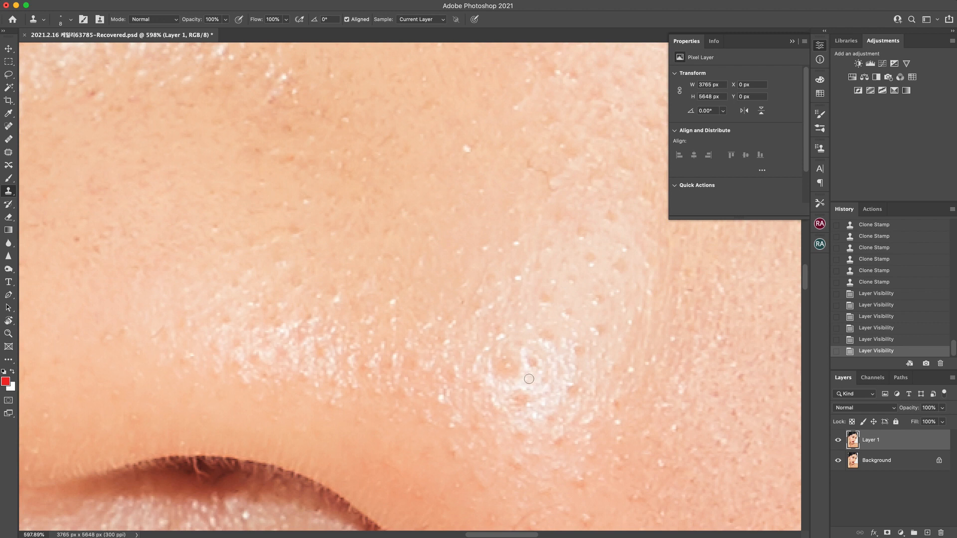
pyautogui.moveTo(531, 360)
pyautogui.mouseDown()
pyautogui.moveTo(537, 401)
pyautogui.moveTo(516, 405)
pyautogui.mouseUp()
pyautogui.click(522, 396)
pyautogui.click(524, 411)
pyautogui.click(509, 401)
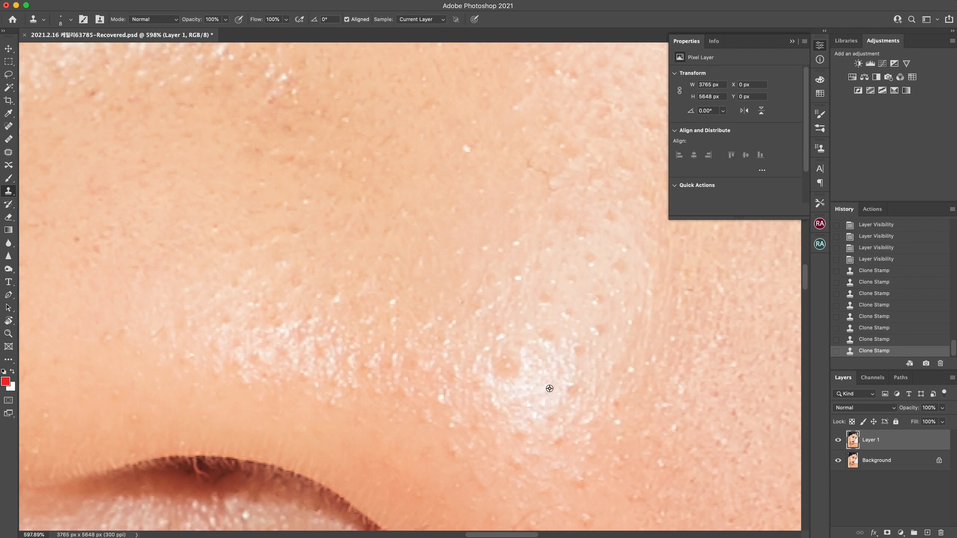
# - Clone Stamp the pores along the far edge of the nose tip highlight and just above it
pyautogui.click(561, 401)
pyautogui.click(549, 419)
pyautogui.click(548, 363)
pyautogui.click(550, 338)
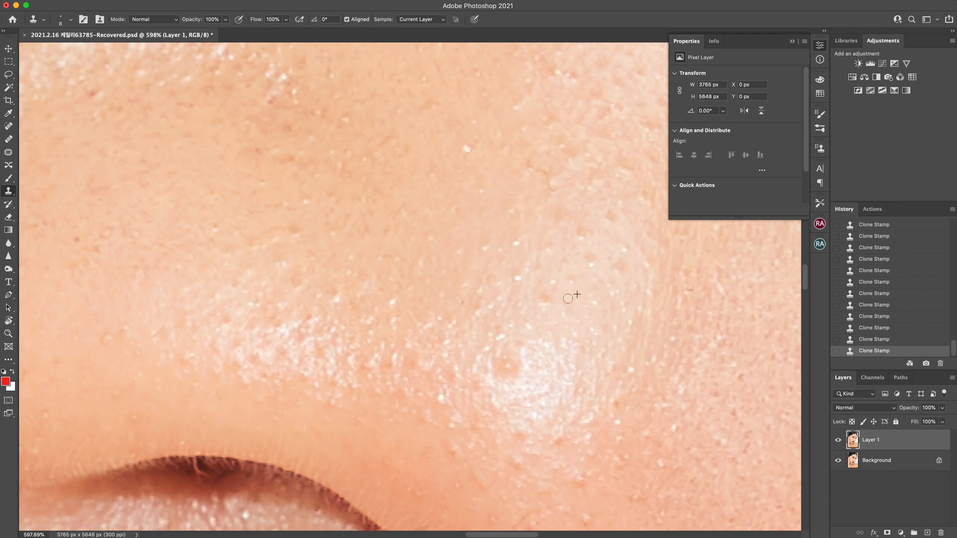
pyautogui.click(550, 294)
# - Clone Stamp the large pore at the near edge of the nose tip highlight, undo the last stroke, and cover a pore below the highlight
pyautogui.moveTo(504, 360)
pyautogui.mouseDown()
pyautogui.moveTo(500, 374)
pyautogui.moveTo(512, 353)
pyautogui.mouseUp()
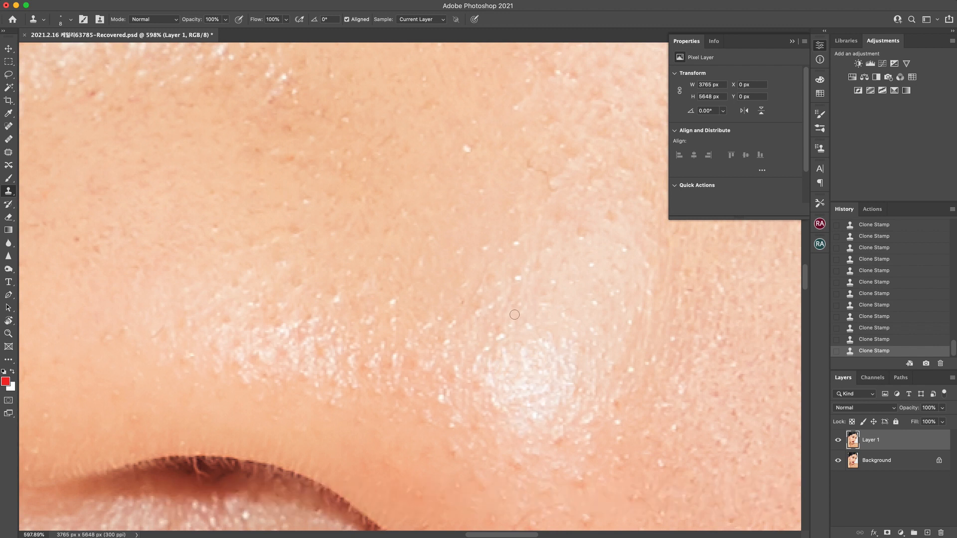
pyautogui.press('super+z')
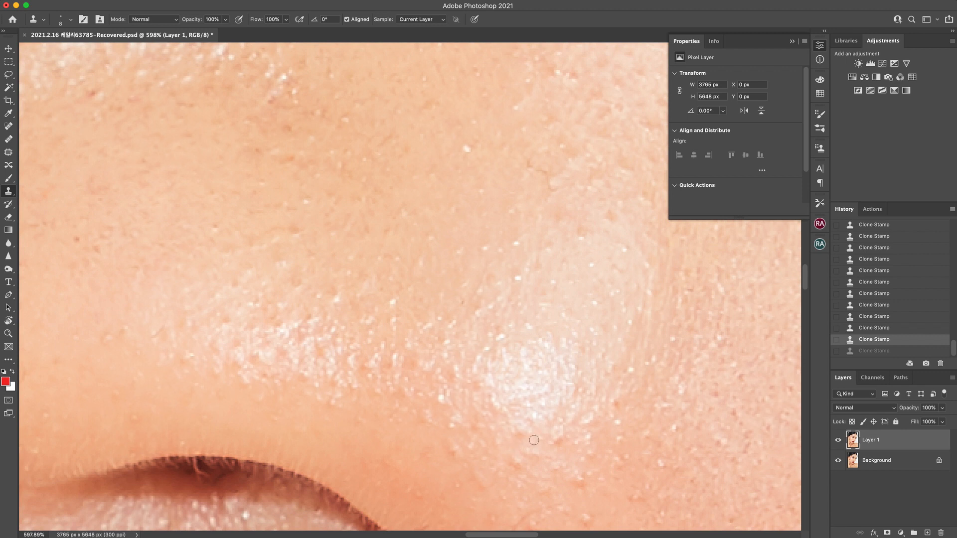
pyautogui.click(556, 433)
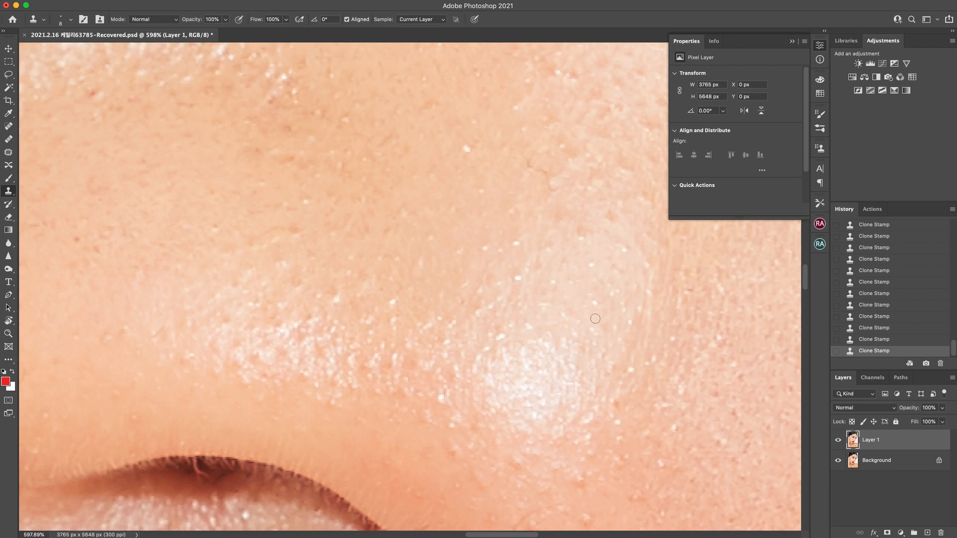
# - Clone Stamp bright skin texture over the uneven lower near edge of the nose tip highlight
pyautogui.press('z')
pyautogui.moveTo(552, 267); pyautogui.dragTo(593, 305)
pyautogui.press('space')
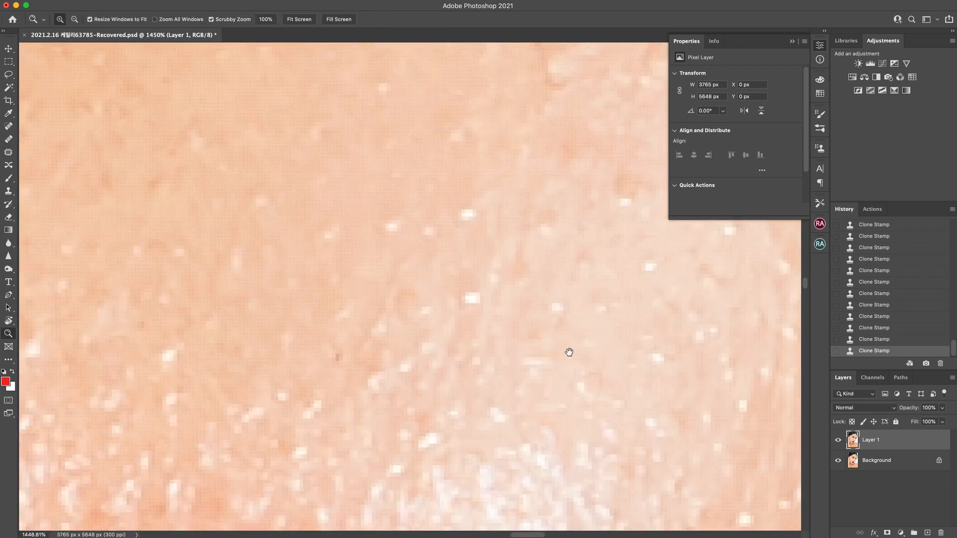
pyautogui.moveTo(561, 458); pyautogui.dragTo(569, 149)
pyautogui.press('s')
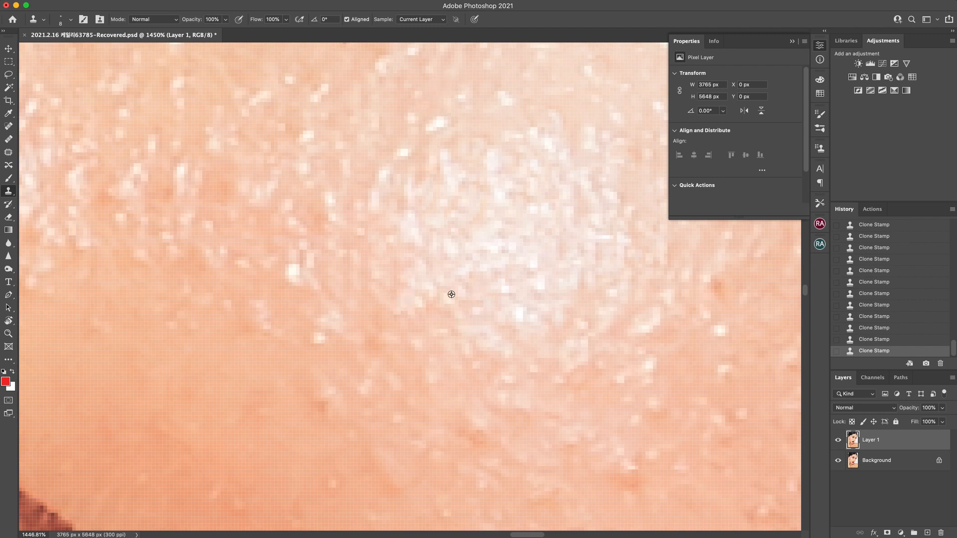
pyautogui.keyDown('alt'); pyautogui.click(493, 297); pyautogui.keyUp('alt')
pyautogui.click(427, 305)
pyautogui.click(398, 299)
# - Clone Stamp clean skin over the small reddish spots just below the nose tip highlight
pyautogui.keyDown('alt'); pyautogui.click(442, 413); pyautogui.keyUp('alt')
pyautogui.click(474, 434)
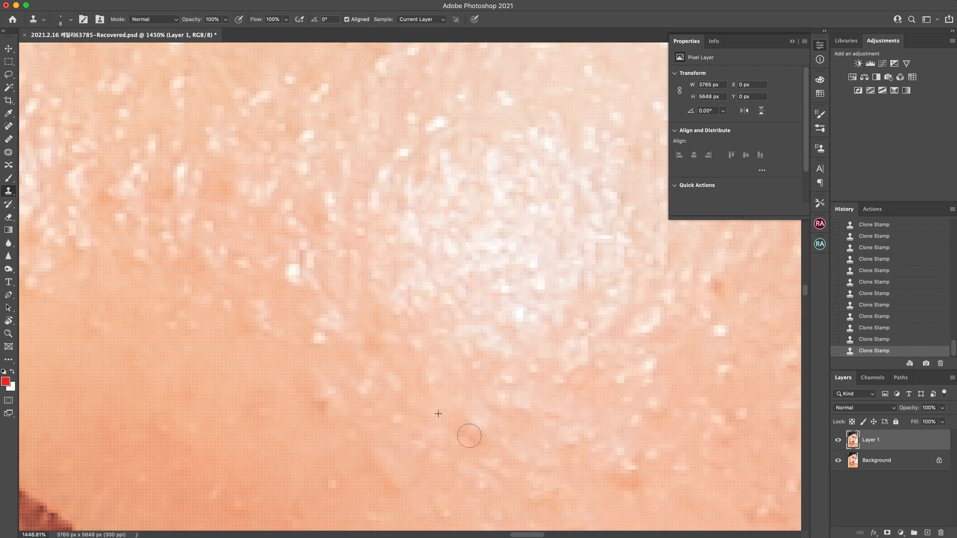
pyautogui.click(454, 416)
pyautogui.click(484, 446)
pyautogui.click(497, 410)
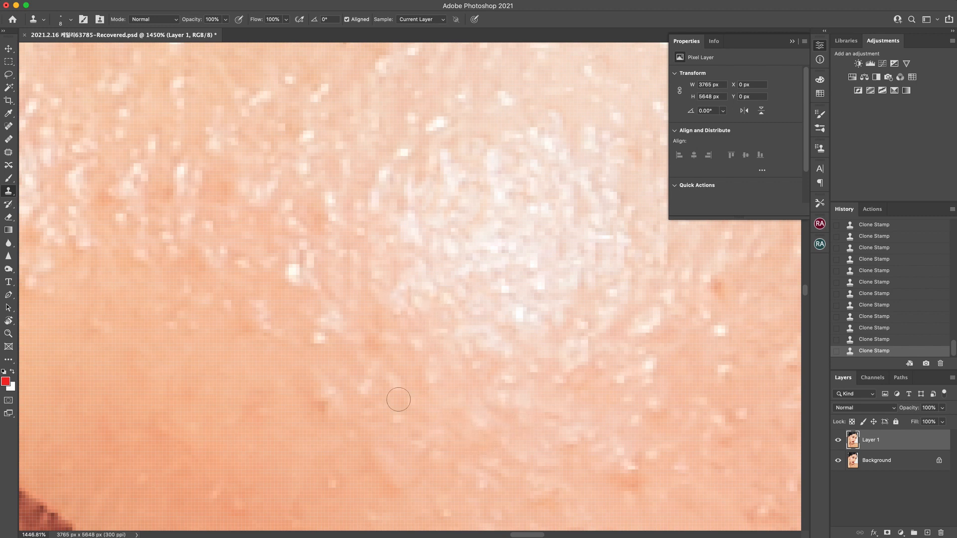
# - Clone Stamp clean skin over the dark pores at the top of the nose tip, above the highlight
pyautogui.hscroll(6, 396, 345)
pyautogui.scroll(3, 396, 345)
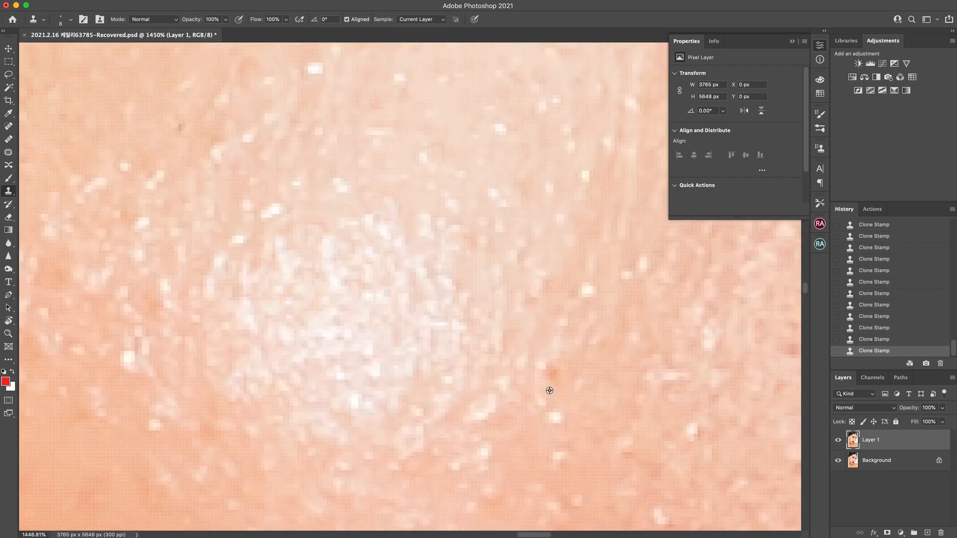
pyautogui.scroll(3, 448, 354)
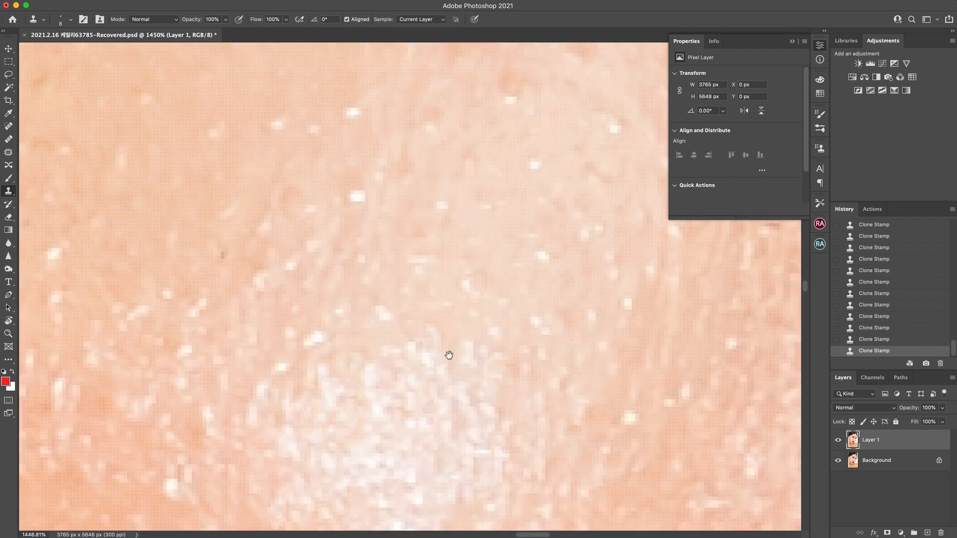
pyautogui.scroll(10, 448, 355)
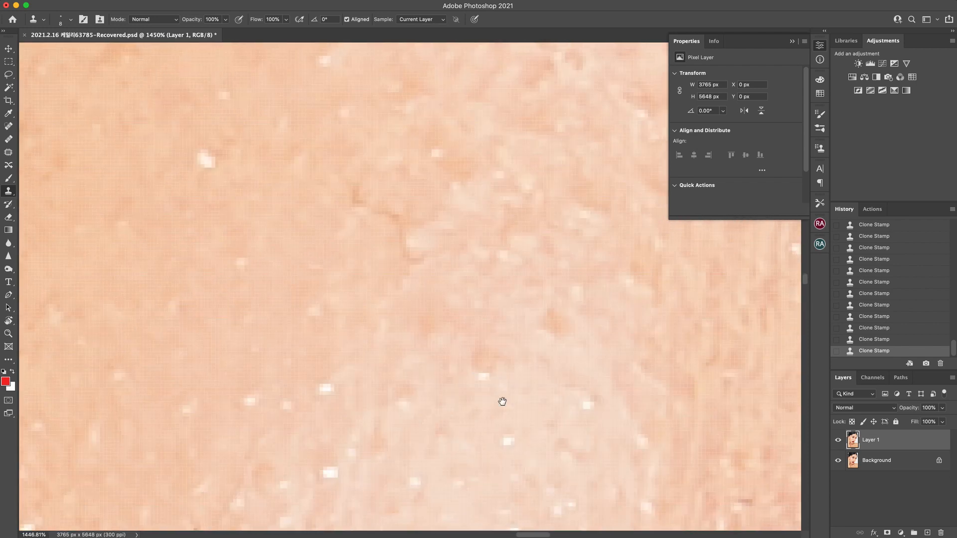
pyautogui.click(484, 365)
pyautogui.click(508, 359)
pyautogui.keyDown('alt'); pyautogui.click(564, 335); pyautogui.keyUp('alt')
pyautogui.moveTo(557, 311); pyautogui.dragTo(553, 334)
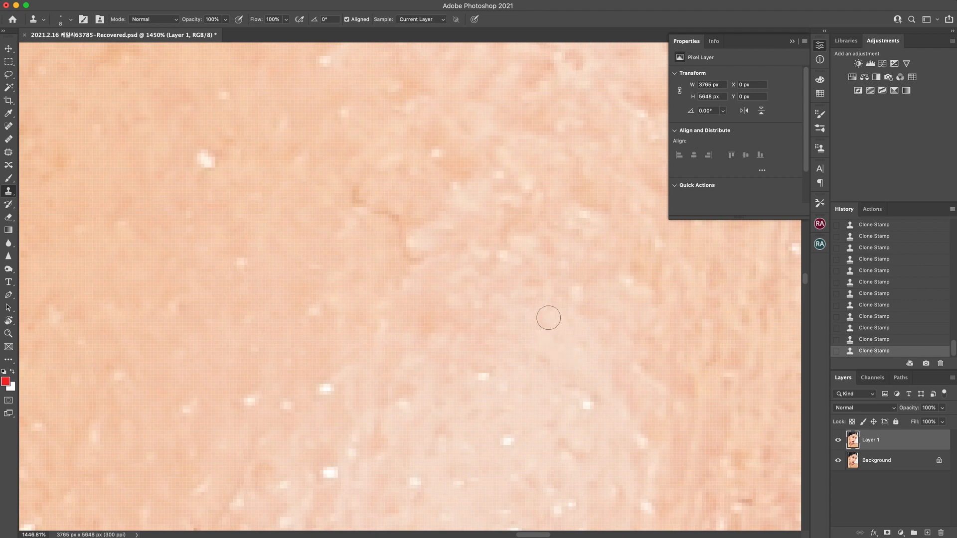
pyautogui.keyDown('alt'); pyautogui.click(468, 329); pyautogui.keyUp('alt')
# - Patch the fine brown crease lines on the nose above the tip highlight with adjacent clean skin
pyautogui.press('j')
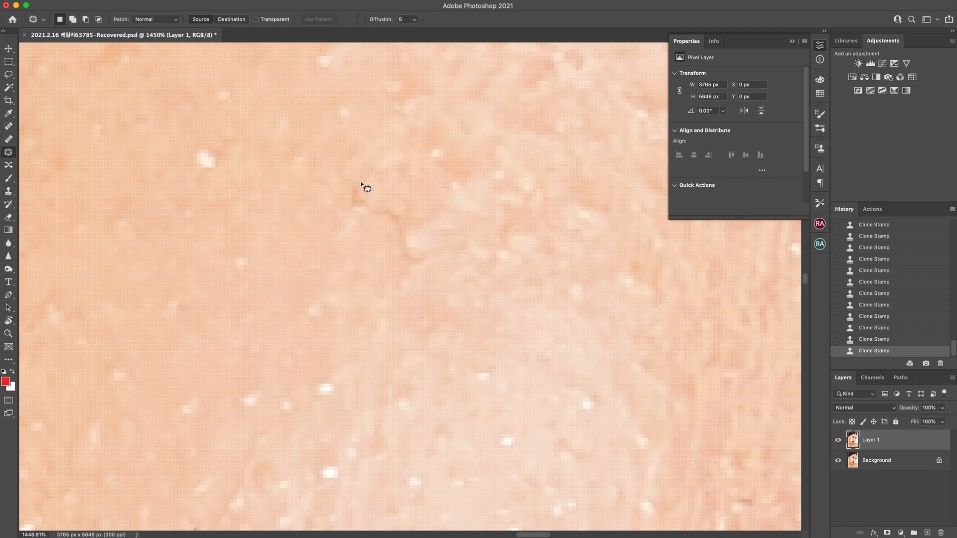
pyautogui.moveTo(369, 210); pyautogui.dragTo(376, 168)
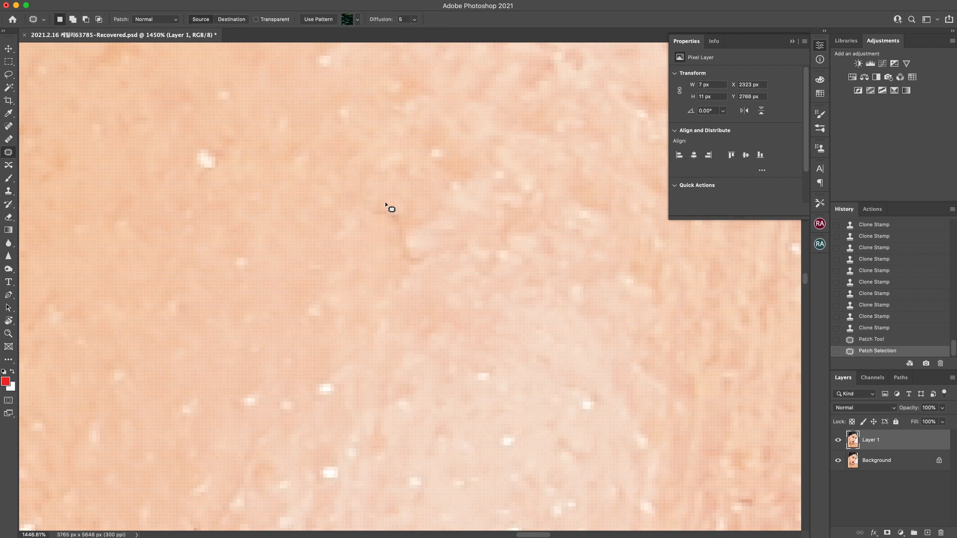
pyautogui.moveTo(427, 256)
pyautogui.mouseDown()
pyautogui.moveTo(405, 215)
pyautogui.moveTo(382, 202)
pyautogui.moveTo(397, 233)
pyautogui.moveTo(369, 259)
pyautogui.mouseUp()
pyautogui.hotkey('ctrl', 'd')
# - Patch the dark reddish marks in the shaded dip between the nose bridge and the nostril wing
pyautogui.press('z')
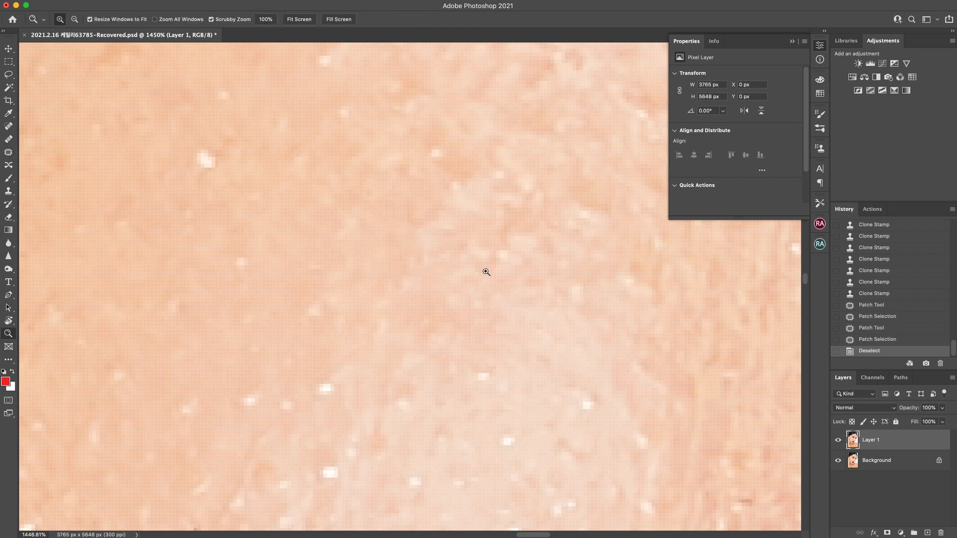
pyautogui.moveTo(487, 271); pyautogui.dragTo(497, 297)
pyautogui.moveTo(386, 270); pyautogui.dragTo(405, 271)
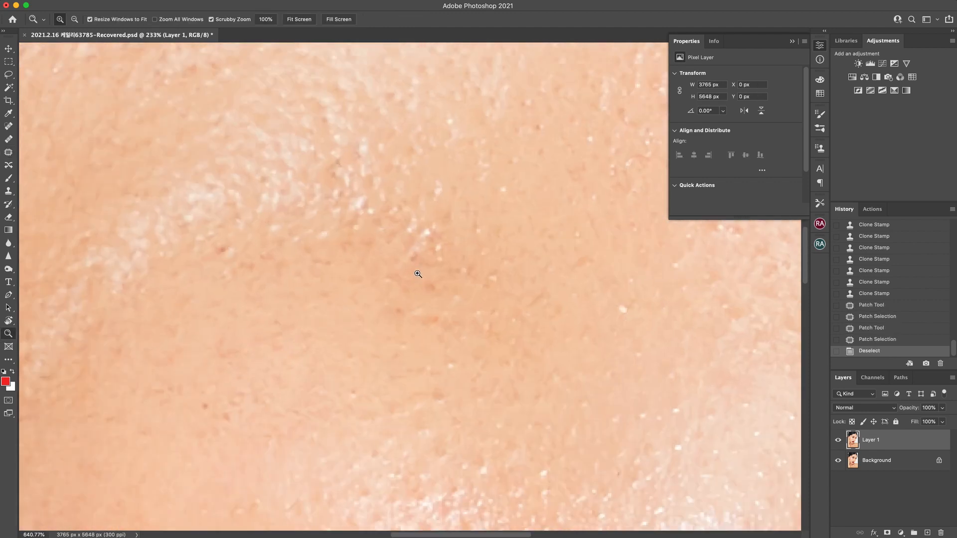
pyautogui.press('j')
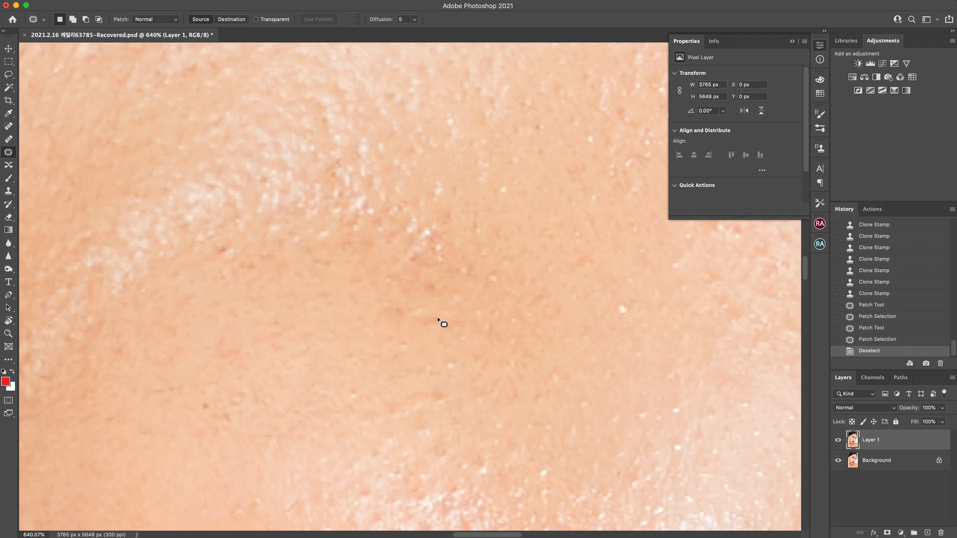
pyautogui.moveTo(437, 319); pyautogui.dragTo(436, 320)
pyautogui.moveTo(429, 325); pyautogui.dragTo(417, 342)
pyautogui.press('super+d')
pyautogui.moveTo(428, 296); pyautogui.dragTo(429, 295)
pyautogui.moveTo(431, 293)
pyautogui.mouseDown()
pyautogui.moveTo(385, 278)
pyautogui.moveTo(417, 294)
pyautogui.moveTo(416, 257)
pyautogui.moveTo(464, 275)
pyautogui.moveTo(386, 302)
pyautogui.moveTo(404, 311)
pyautogui.moveTo(447, 389)
pyautogui.mouseUp()
pyautogui.press('cmd+d')
pyautogui.press('cmd+d')
pyautogui.press('super+d')
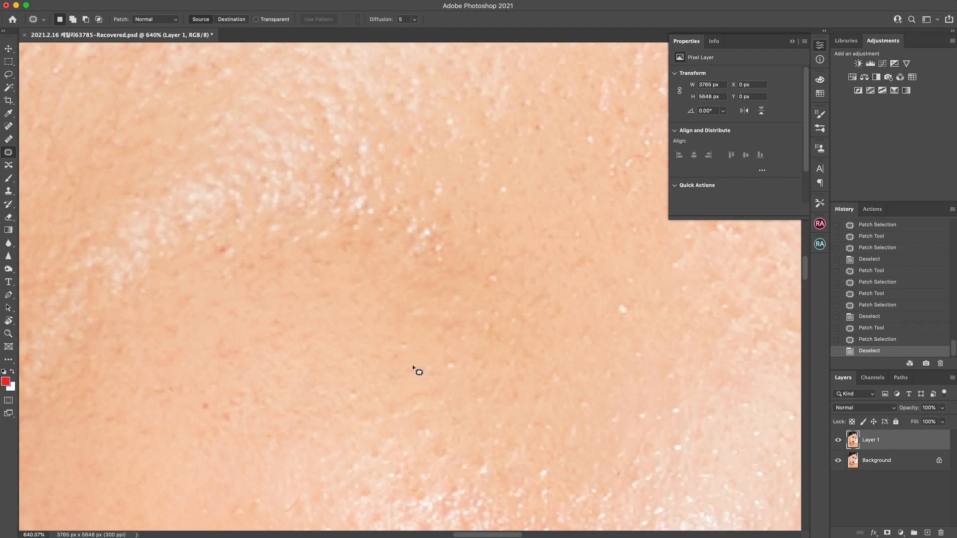
# - Patch a small spot below the shaded dip of the nose and another on its nose bridge side
pyautogui.moveTo(391, 374)
pyautogui.mouseDown()
pyautogui.moveTo(431, 365)
pyautogui.moveTo(402, 388)
pyautogui.mouseUp()
pyautogui.press('super+d')
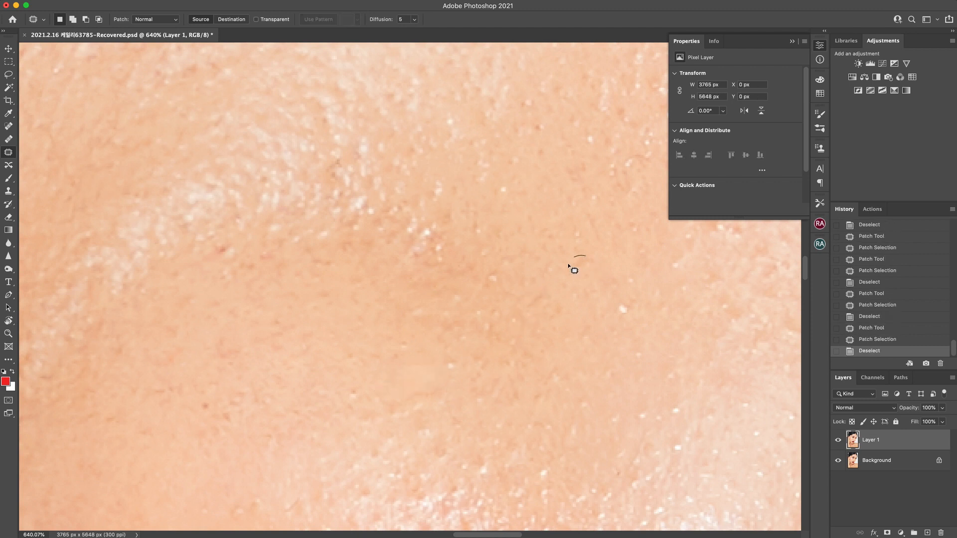
pyautogui.moveTo(568, 265)
pyautogui.mouseDown()
pyautogui.moveTo(594, 272)
pyautogui.moveTo(562, 291)
pyautogui.mouseUp()
pyautogui.press('super+d')
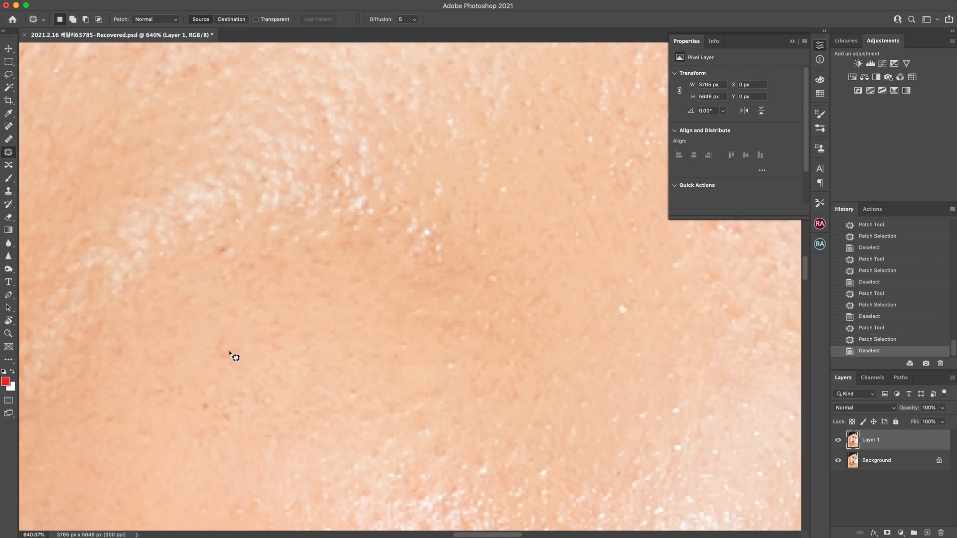
# - Patch the red spots just below the curved highlight at the top of the nostril wing
pyautogui.moveTo(213, 257)
pyautogui.mouseDown()
pyautogui.moveTo(227, 251)
pyautogui.moveTo(218, 273)
pyautogui.moveTo(263, 252)
pyautogui.mouseUp()
pyautogui.press('super+d')
pyautogui.moveTo(266, 255)
pyautogui.mouseDown()
pyautogui.moveTo(214, 338)
pyautogui.moveTo(229, 364)
pyautogui.moveTo(242, 345)
pyautogui.moveTo(225, 350)
pyautogui.moveTo(199, 338)
pyautogui.moveTo(239, 429)
pyautogui.mouseUp()
pyautogui.press('super+d')
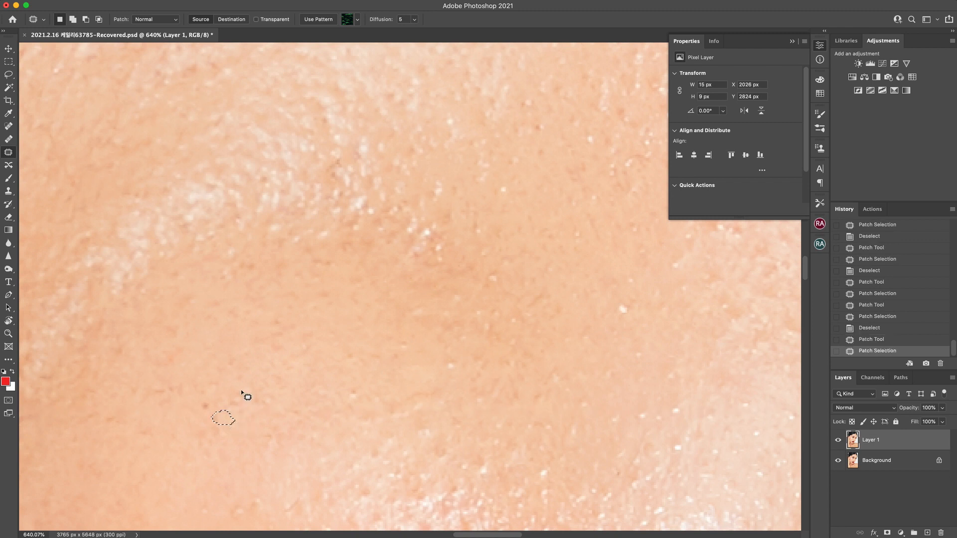
# - Patch the small red spots in the middle of the nostril wing with surrounding clean skin
pyautogui.moveTo(241, 390)
pyautogui.mouseDown()
pyautogui.moveTo(226, 409)
pyautogui.moveTo(243, 393)
pyautogui.moveTo(242, 424)
pyautogui.mouseUp()
pyautogui.press('super+d')
pyautogui.moveTo(197, 401)
pyautogui.mouseDown()
pyautogui.moveTo(222, 420)
pyautogui.moveTo(205, 400)
pyautogui.mouseUp()
pyautogui.moveTo(207, 410)
pyautogui.mouseDown()
pyautogui.moveTo(188, 410)
pyautogui.moveTo(201, 458)
pyautogui.moveTo(204, 424)
pyautogui.mouseUp()
pyautogui.moveTo(209, 425); pyautogui.dragTo(190, 411)
pyautogui.press('super+d')
# - Patch the small bumps on the nostril wing beside its highlight and directly above the nostril
pyautogui.scroll(-5, 337, 327)
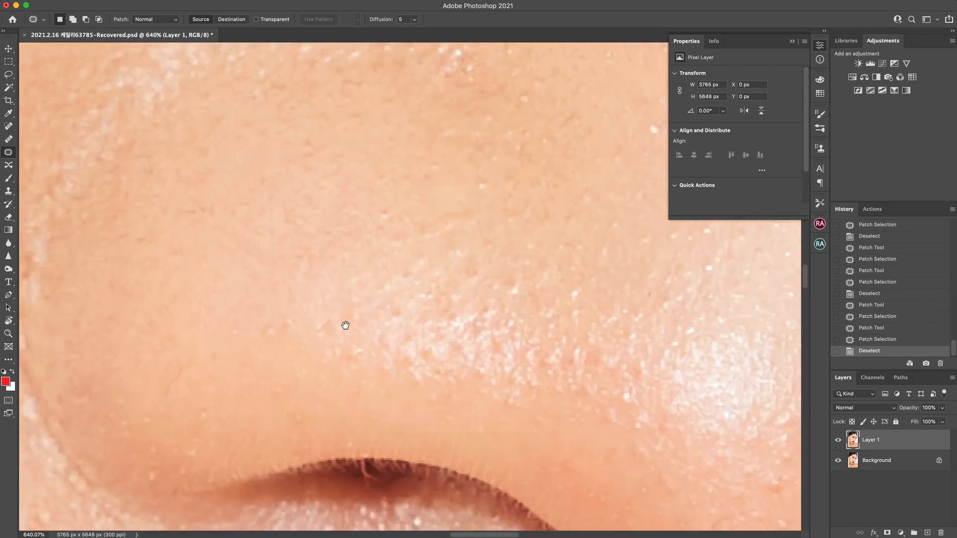
pyautogui.moveTo(318, 333)
pyautogui.mouseDown()
pyautogui.moveTo(327, 317)
pyautogui.moveTo(318, 313)
pyautogui.mouseUp()
pyautogui.moveTo(264, 321)
pyautogui.mouseDown()
pyautogui.moveTo(270, 339)
pyautogui.moveTo(295, 312)
pyautogui.moveTo(277, 290)
pyautogui.mouseUp()
pyautogui.press('super+d')
pyautogui.moveTo(286, 407); pyautogui.dragTo(299, 405)
pyautogui.moveTo(299, 414); pyautogui.dragTo(311, 397)
# - Patch the remaining small bumps on the outer part of the nostril wing near the cheek
pyautogui.moveTo(275, 383)
pyautogui.mouseDown()
pyautogui.moveTo(283, 398)
pyautogui.moveTo(275, 383)
pyautogui.moveTo(244, 396)
pyautogui.mouseUp()
pyautogui.moveTo(165, 374)
pyautogui.mouseDown()
pyautogui.moveTo(166, 394)
pyautogui.moveTo(166, 364)
pyautogui.moveTo(168, 371)
pyautogui.mouseUp()
pyautogui.moveTo(177, 375)
pyautogui.mouseDown()
pyautogui.moveTo(200, 391)
pyautogui.moveTo(194, 417)
pyautogui.moveTo(220, 404)
pyautogui.mouseUp()
pyautogui.press('super+d')
pyautogui.moveTo(227, 364); pyautogui.dragTo(250, 373)
pyautogui.press('super+d')
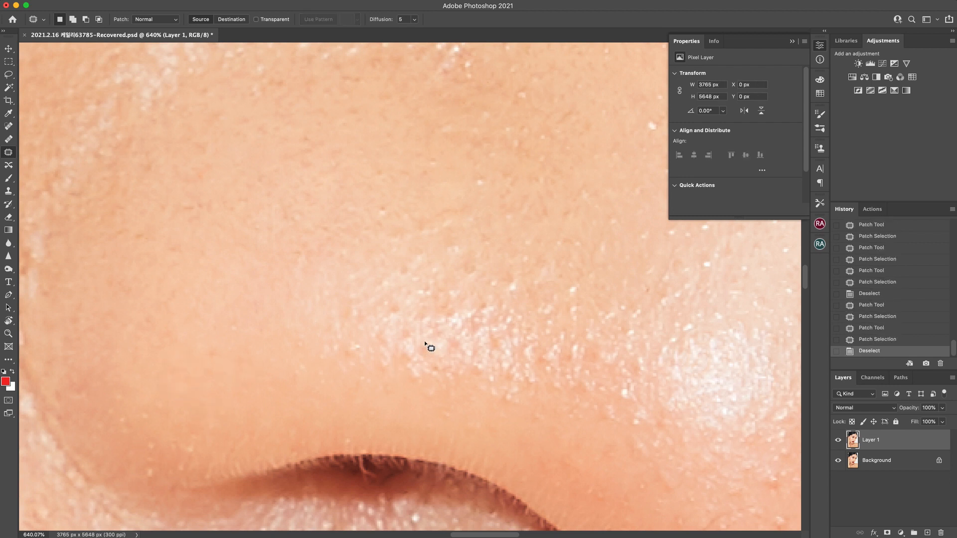
# - Patch the lower end of the fine curved line between the nostril and the nose tip
pyautogui.press('z')
pyautogui.moveTo(574, 346)
pyautogui.mouseDown()
pyautogui.moveTo(528, 329)
pyautogui.moveTo(563, 342)
pyautogui.mouseUp()
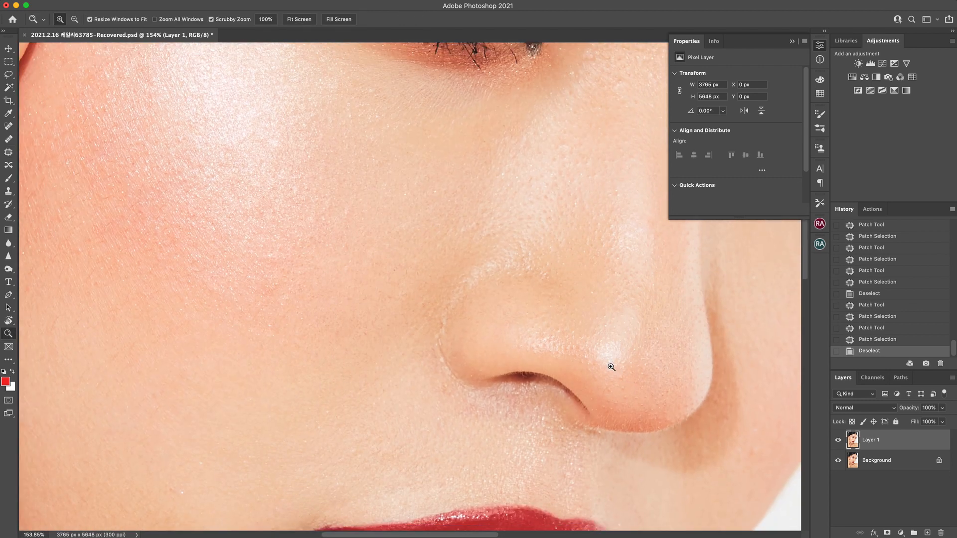
pyautogui.moveTo(625, 392); pyautogui.dragTo(660, 419)
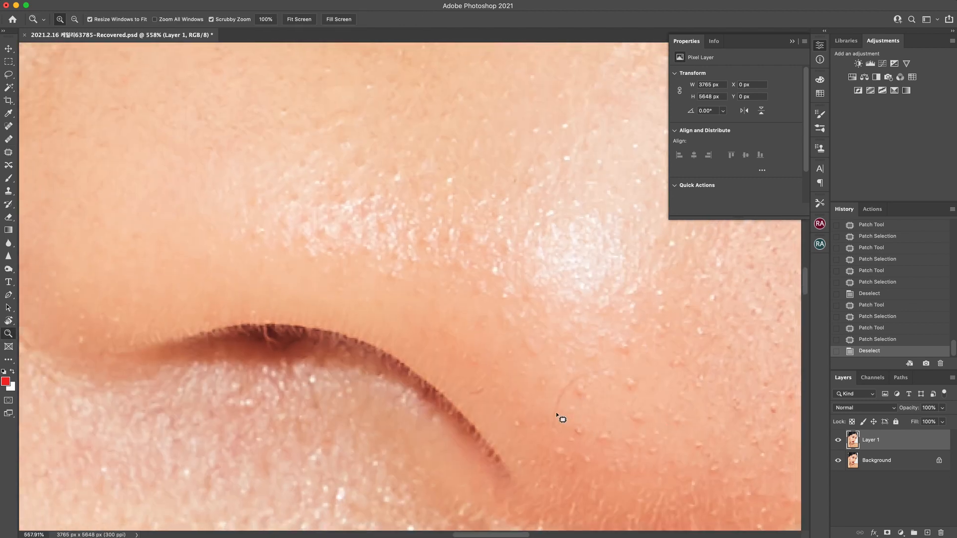
pyautogui.press('j')
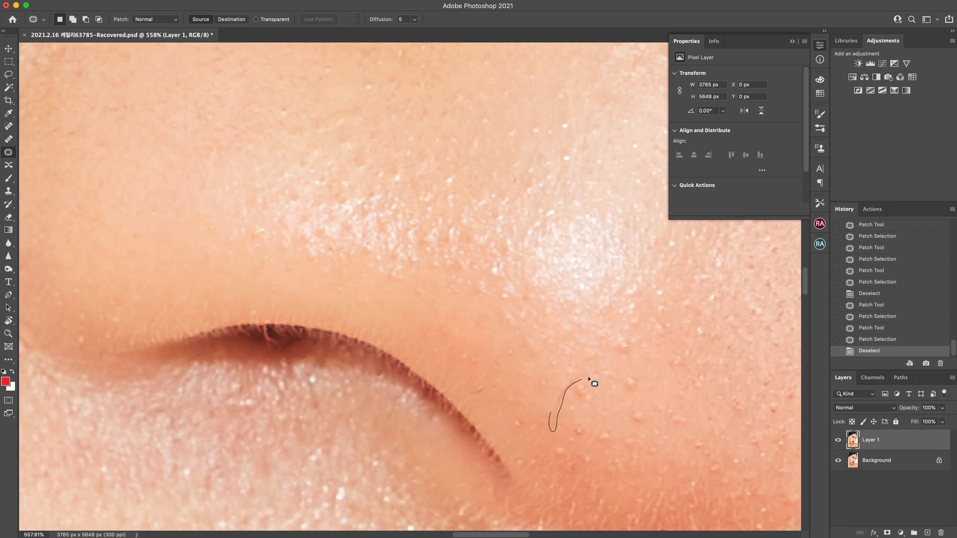
pyautogui.moveTo(589, 380); pyautogui.dragTo(560, 385)
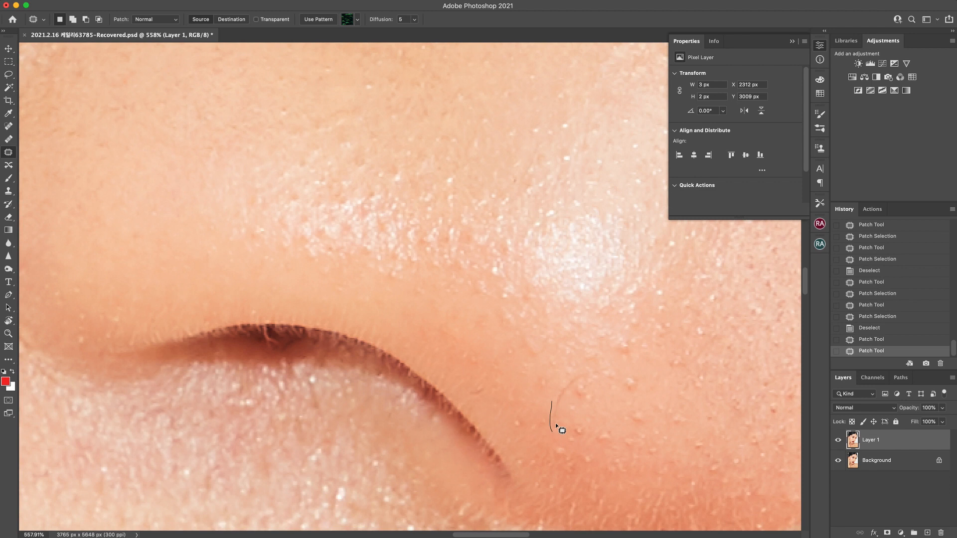
pyautogui.moveTo(556, 425)
pyautogui.mouseDown()
pyautogui.moveTo(568, 391)
pyautogui.moveTo(599, 370)
pyautogui.moveTo(568, 378)
pyautogui.moveTo(551, 403)
pyautogui.moveTo(577, 423)
pyautogui.mouseUp()
pyautogui.hotkey('ctrl', 'd')
# - Patch the upper end of the curved line, the small bump below it, and the mark beside the nostril rim
pyautogui.moveTo(579, 382)
pyautogui.mouseDown()
pyautogui.moveTo(588, 406)
pyautogui.moveTo(581, 383)
pyautogui.mouseUp()
pyautogui.moveTo(592, 399)
pyautogui.mouseDown()
pyautogui.moveTo(607, 405)
pyautogui.moveTo(622, 384)
pyautogui.moveTo(637, 387)
pyautogui.moveTo(581, 435)
pyautogui.mouseUp()
pyautogui.press('super+d')
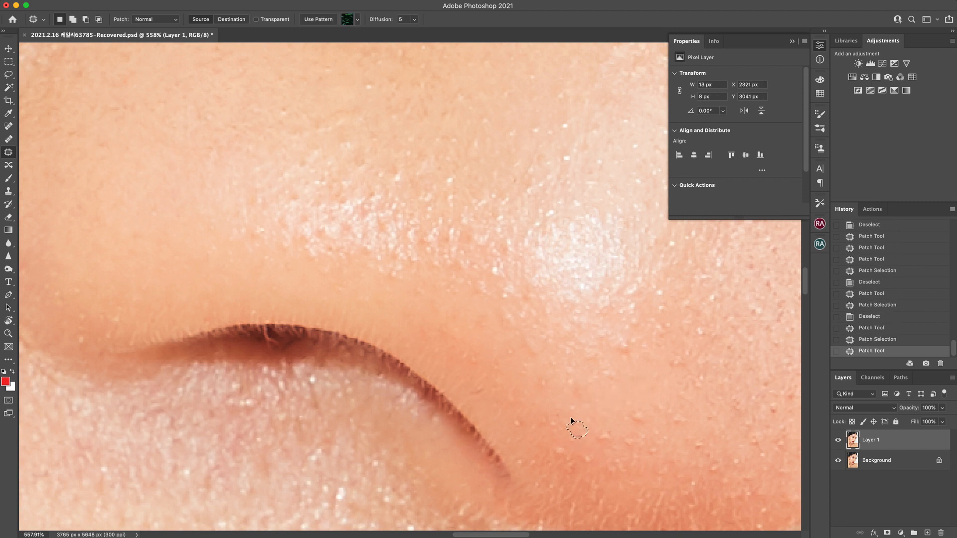
pyautogui.hotkey('ctrl', 'd')
pyautogui.moveTo(472, 402)
pyautogui.mouseDown()
pyautogui.moveTo(485, 393)
pyautogui.moveTo(527, 424)
pyautogui.moveTo(518, 421)
pyautogui.moveTo(524, 411)
pyautogui.mouseUp()
pyautogui.press('super+d')
# - Patch the red spot on the far side of the nose tip with neighbouring skin
pyautogui.moveTo(645, 412); pyautogui.dragTo(544, 343)
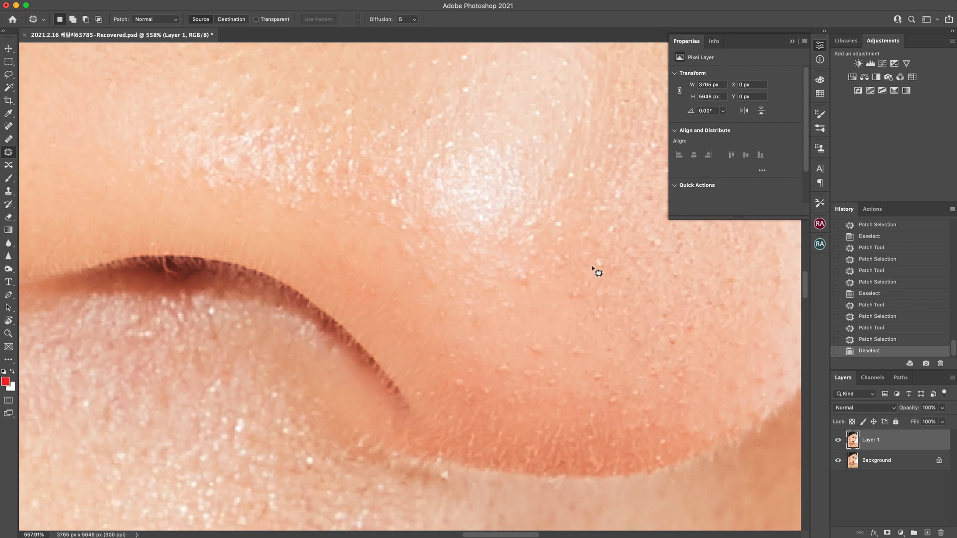
pyautogui.moveTo(676, 348); pyautogui.dragTo(697, 329)
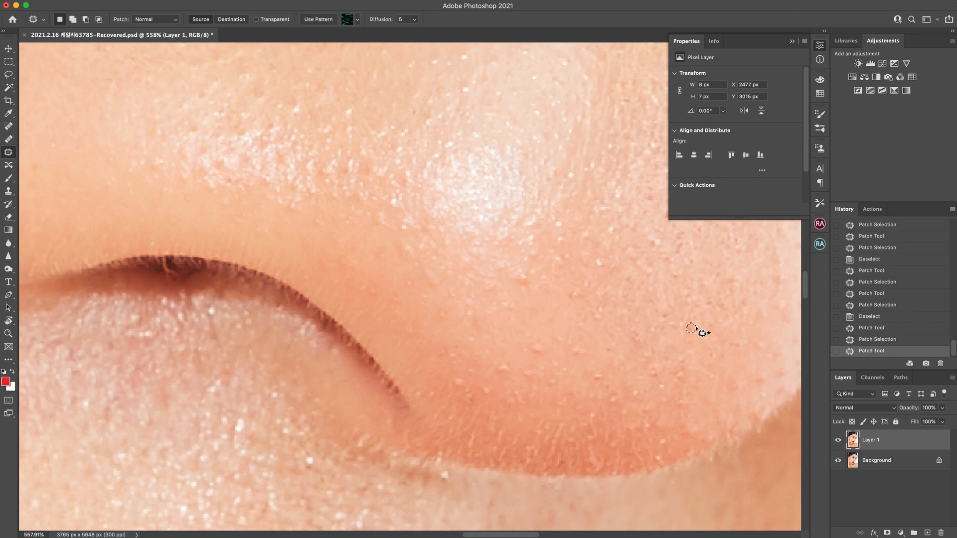
pyautogui.press('super+d')
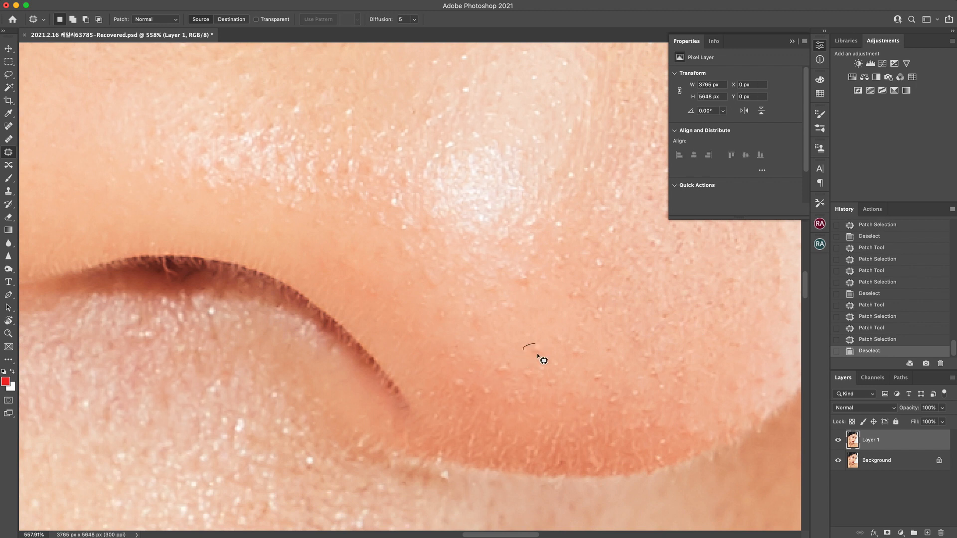
# - Patch the small bumps on the nose tip between the highlight and the red underside
pyautogui.moveTo(537, 354)
pyautogui.mouseDown()
pyautogui.moveTo(531, 345)
pyautogui.moveTo(523, 361)
pyautogui.moveTo(503, 365)
pyautogui.moveTo(519, 348)
pyautogui.moveTo(534, 276)
pyautogui.moveTo(507, 295)
pyautogui.mouseUp()
pyautogui.press('super+d')
pyautogui.moveTo(581, 290); pyautogui.dragTo(582, 291)
pyautogui.moveTo(577, 296); pyautogui.dragTo(559, 315)
pyautogui.press('super+d')
# - Patch two raised spots just above the red underside of the nose tip with nearby smooth skin
pyautogui.moveTo(353, 383)
pyautogui.mouseDown()
pyautogui.moveTo(592, 334)
pyautogui.moveTo(547, 348)
pyautogui.mouseUp()
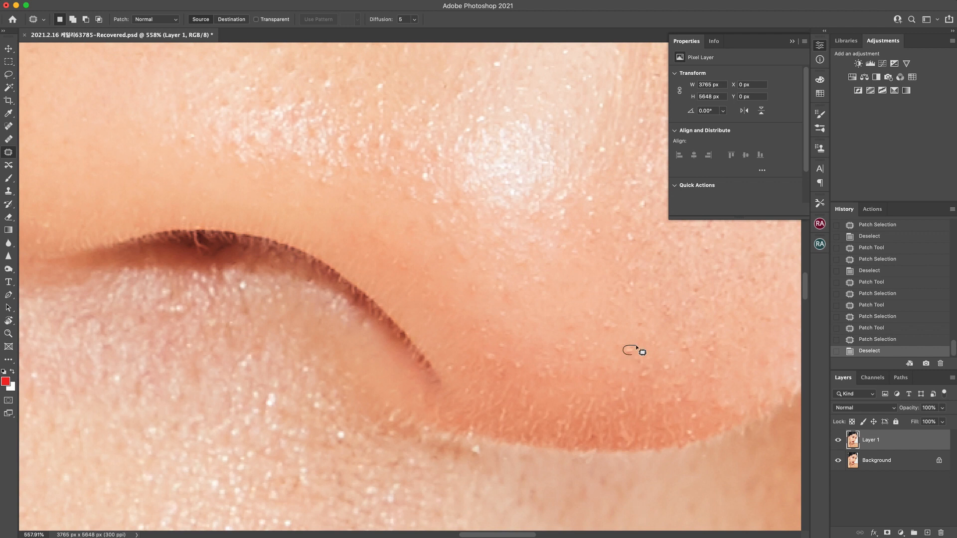
pyautogui.moveTo(637, 349); pyautogui.dragTo(629, 351)
pyautogui.moveTo(628, 351); pyautogui.dragTo(626, 335)
pyautogui.press('super+d')
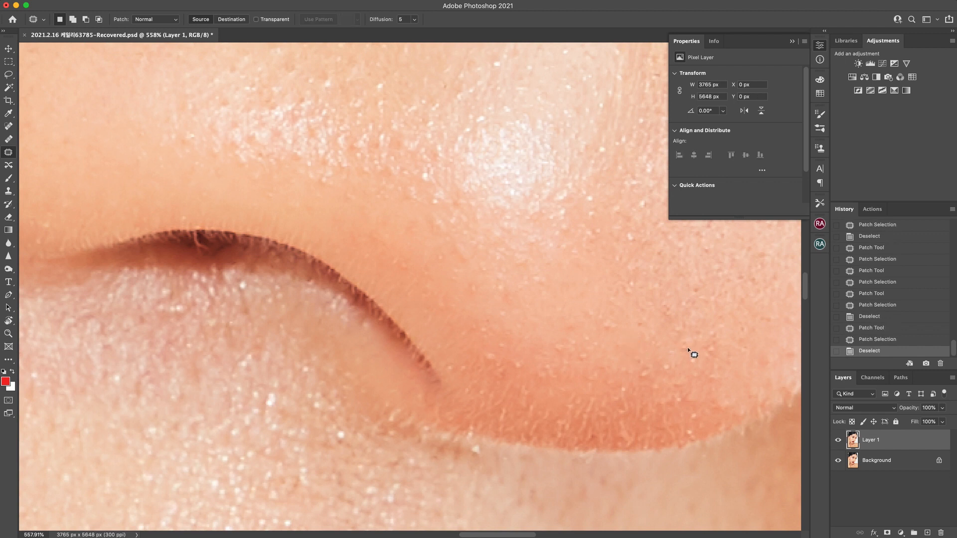
pyautogui.moveTo(688, 349); pyautogui.dragTo(668, 349)
pyautogui.press('super+d')
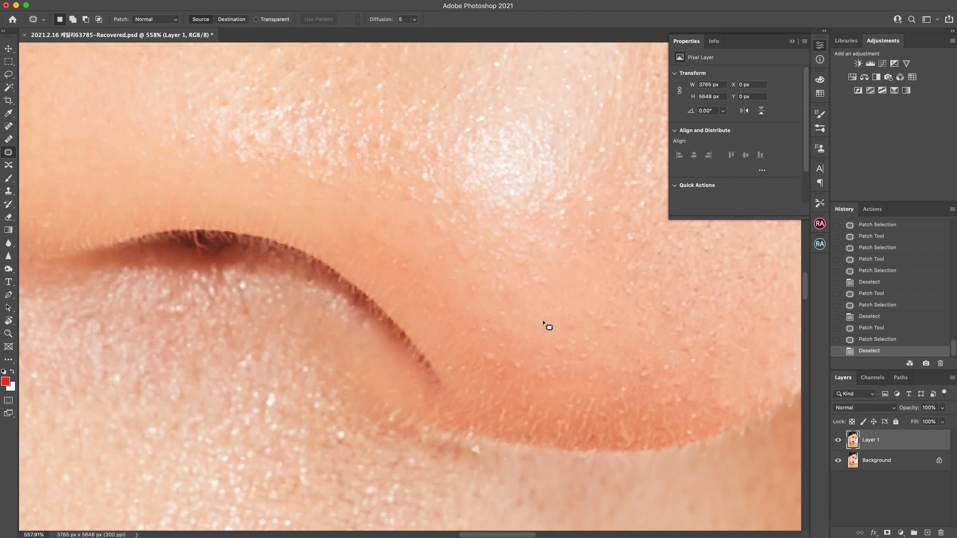
# - Patch the bump between the nostril's end and the nose tip, and the spot farther along the tip
pyautogui.moveTo(493, 353); pyautogui.dragTo(496, 354)
pyautogui.moveTo(490, 355); pyautogui.dragTo(486, 372)
pyautogui.moveTo(611, 320); pyautogui.dragTo(655, 343)
pyautogui.press('super+d')
# - Patch the light marks along the upper border of the nose tip's red underside
pyautogui.moveTo(724, 351); pyautogui.dragTo(601, 320)
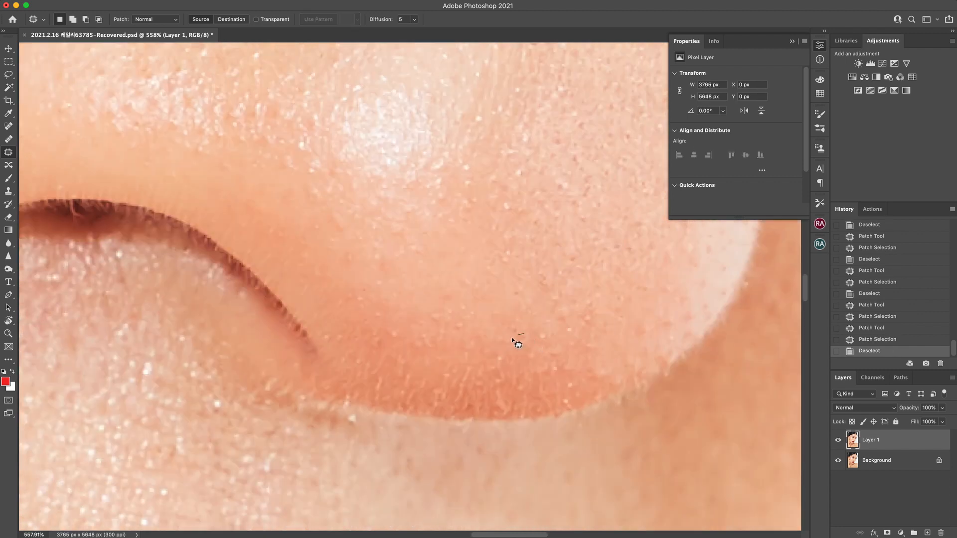
pyautogui.moveTo(524, 341)
pyautogui.mouseDown()
pyautogui.moveTo(587, 380)
pyautogui.moveTo(583, 355)
pyautogui.mouseUp()
pyautogui.press('super+d')
pyautogui.press('super+d')
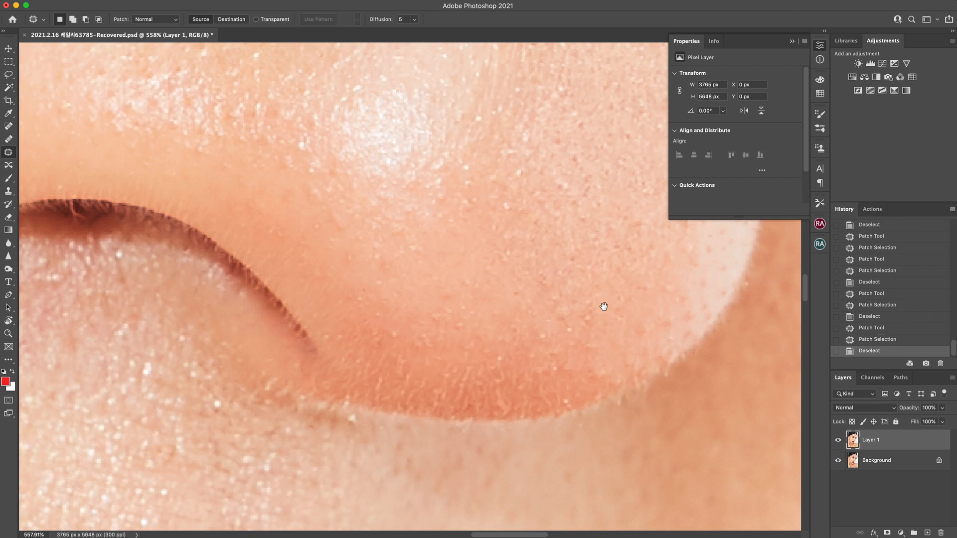
# - Patch the pore marks in the textured skin between the nose highlight and the far nose edge
pyautogui.scroll(5, 605, 305)
pyautogui.hscroll(2, 605, 306)
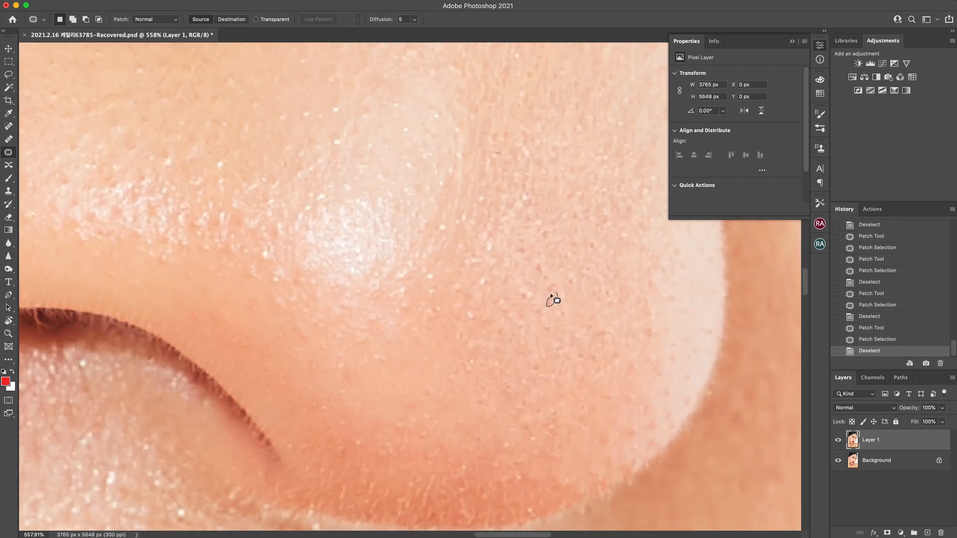
pyautogui.moveTo(553, 299)
pyautogui.mouseDown()
pyautogui.moveTo(548, 310)
pyautogui.moveTo(568, 287)
pyautogui.moveTo(548, 291)
pyautogui.mouseUp()
pyautogui.press('super+d')
pyautogui.press('super+d')
# - Patch the dark dots on the lower part of the pale strip along the nose's far edge
pyautogui.scroll(4, 573, 298)
pyautogui.hscroll(3, 573, 298)
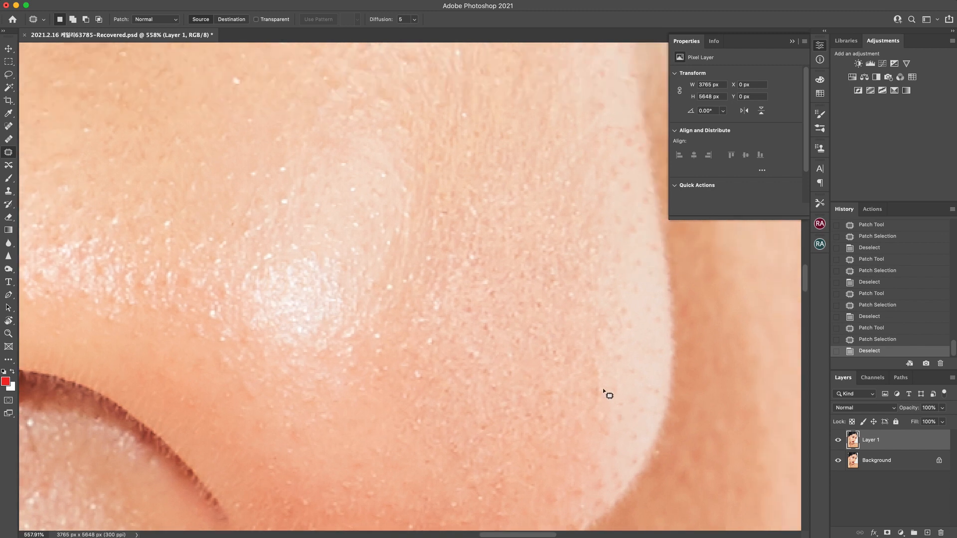
pyautogui.moveTo(596, 400); pyautogui.dragTo(605, 373)
pyautogui.press('super+d')
pyautogui.moveTo(595, 432)
pyautogui.mouseDown()
pyautogui.moveTo(612, 429)
pyautogui.moveTo(587, 441)
pyautogui.mouseUp()
pyautogui.press('super+d')
# - Patch the reddish dots farther up the pale strip along the nose's far edge
pyautogui.scroll(3, 640, 411)
pyautogui.hscroll(1, 640, 412)
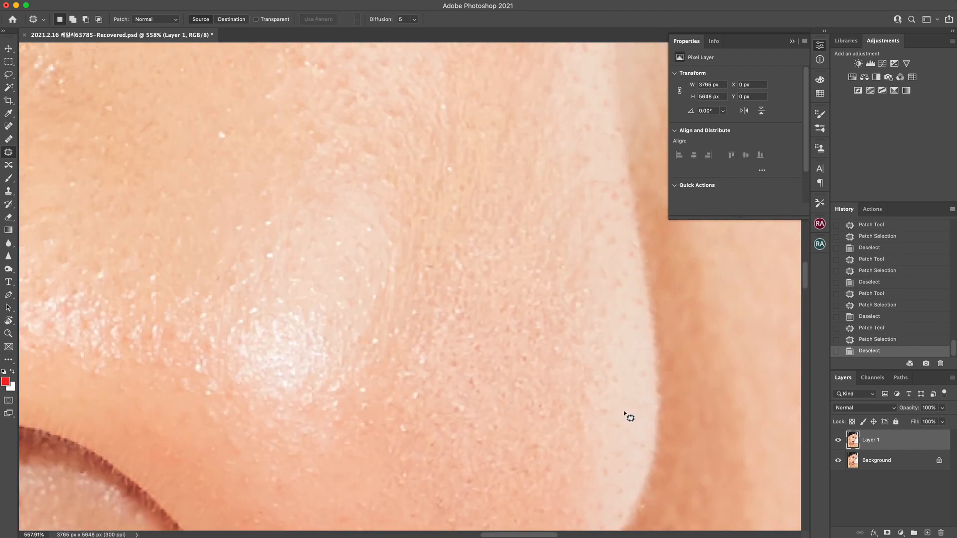
pyautogui.scroll(4, 610, 403)
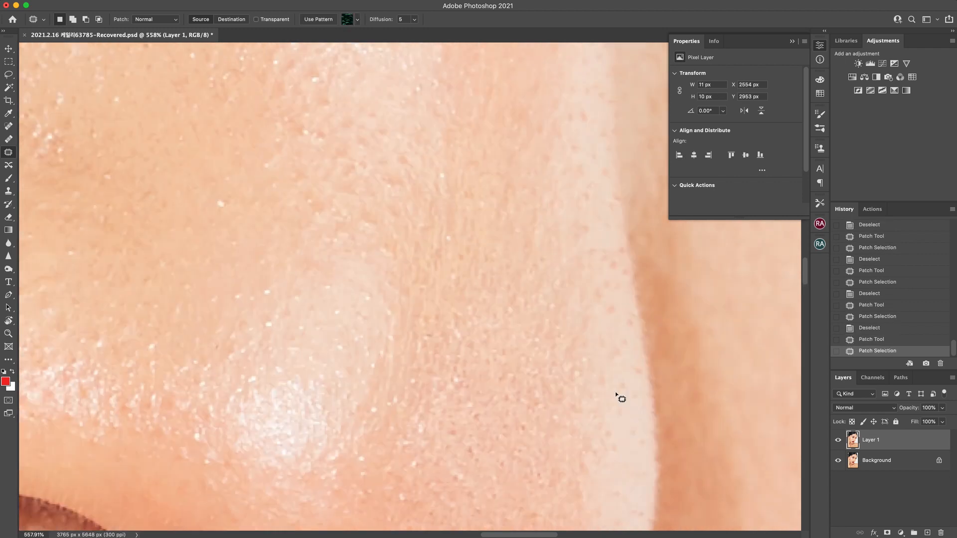
pyautogui.moveTo(603, 313); pyautogui.dragTo(614, 264)
pyautogui.press('super+d')
pyautogui.moveTo(609, 286); pyautogui.dragTo(606, 313)
pyautogui.press('super+d')
# - Patch the spot on the nose above the round tip highlight with neighbouring skin
pyautogui.moveTo(561, 305); pyautogui.dragTo(620, 336)
pyautogui.moveTo(374, 233)
pyautogui.mouseDown()
pyautogui.moveTo(369, 250)
pyautogui.moveTo(427, 218)
pyautogui.moveTo(414, 211)
pyautogui.moveTo(468, 207)
pyautogui.moveTo(425, 216)
pyautogui.moveTo(436, 212)
pyautogui.mouseUp()
pyautogui.press('super+d')
pyautogui.scroll(3, 434, 229)
pyautogui.hscroll(-2, 434, 230)
pyautogui.press('super+d')
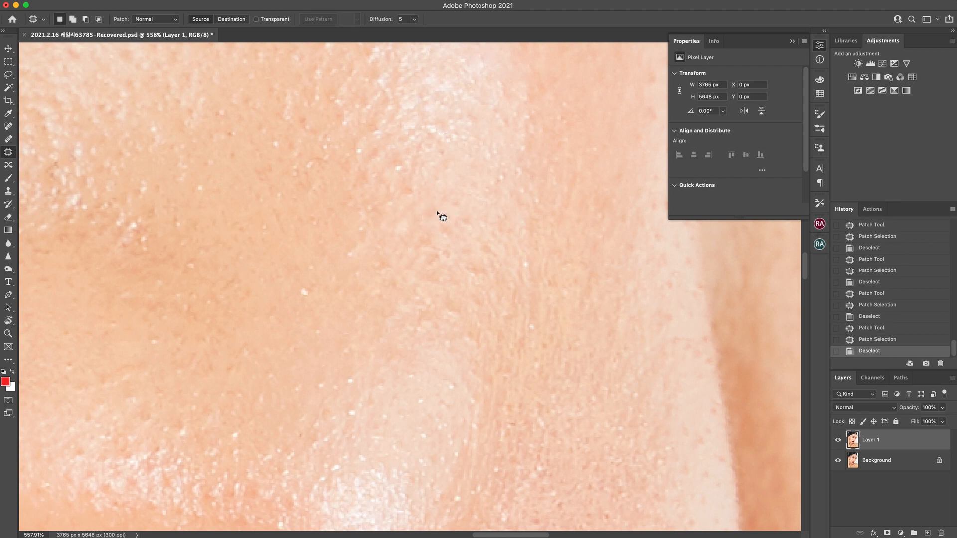
# - Patch the small marks on the lower nose bridge, around and below its highlight
pyautogui.moveTo(564, 188)
pyautogui.mouseDown()
pyautogui.moveTo(576, 194)
pyautogui.moveTo(576, 175)
pyautogui.moveTo(551, 199)
pyautogui.mouseUp()
pyautogui.press('super+d')
pyautogui.moveTo(412, 190); pyautogui.dragTo(427, 188)
pyautogui.press('super+d')
pyautogui.moveTo(437, 248); pyautogui.dragTo(438, 249)
pyautogui.moveTo(436, 256); pyautogui.dragTo(418, 285)
pyautogui.press('super+d')
pyautogui.click(471, 280)
# - Compare the retouched nose with the original by repeatedly hiding and showing Layer 1
pyautogui.press('z')
pyautogui.moveTo(504, 299)
pyautogui.mouseDown()
pyautogui.moveTo(448, 267)
pyautogui.moveTo(418, 265)
pyautogui.mouseUp()
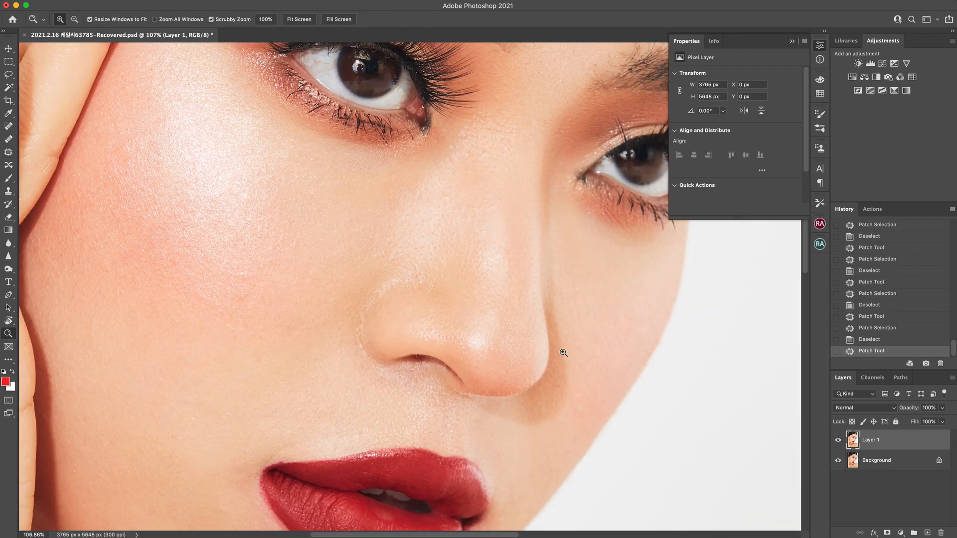
pyautogui.moveTo(563, 352); pyautogui.dragTo(572, 374)
pyautogui.click(838, 440)
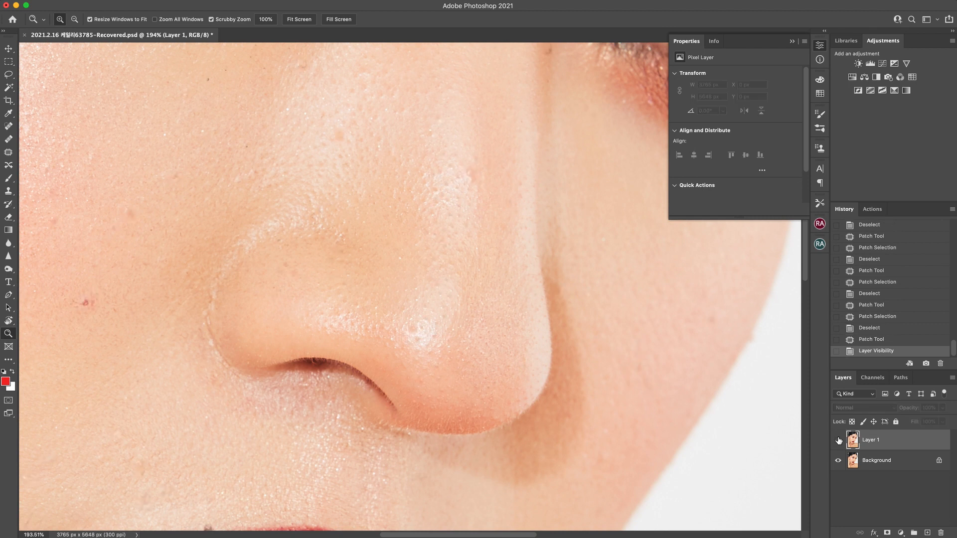
pyautogui.click(838, 439)
pyautogui.click(838, 439)
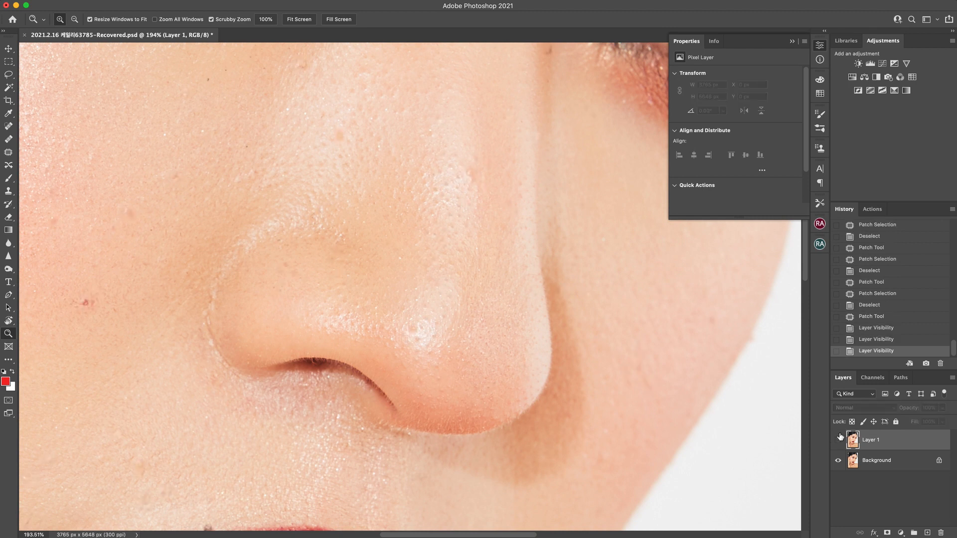
pyautogui.click(839, 439)
pyautogui.click(838, 439)
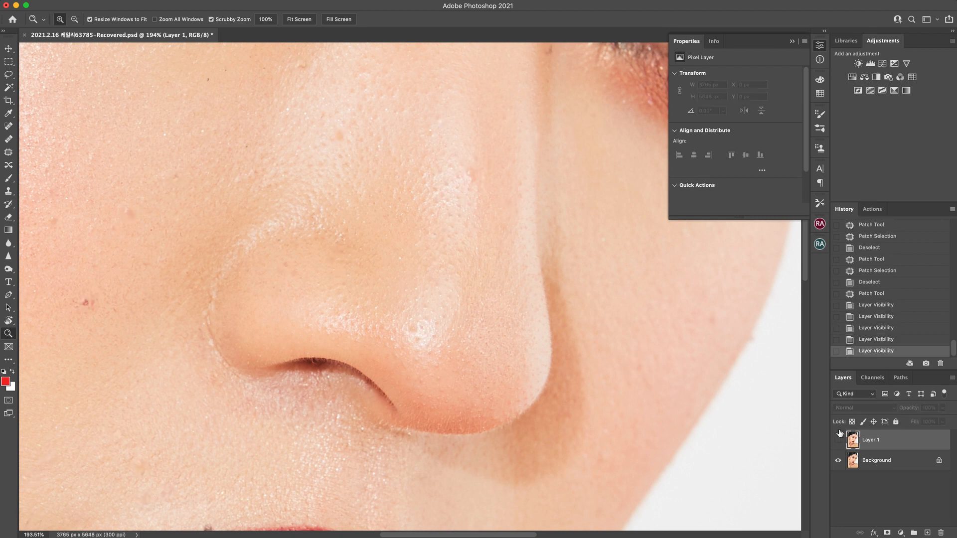
pyautogui.click(838, 439)
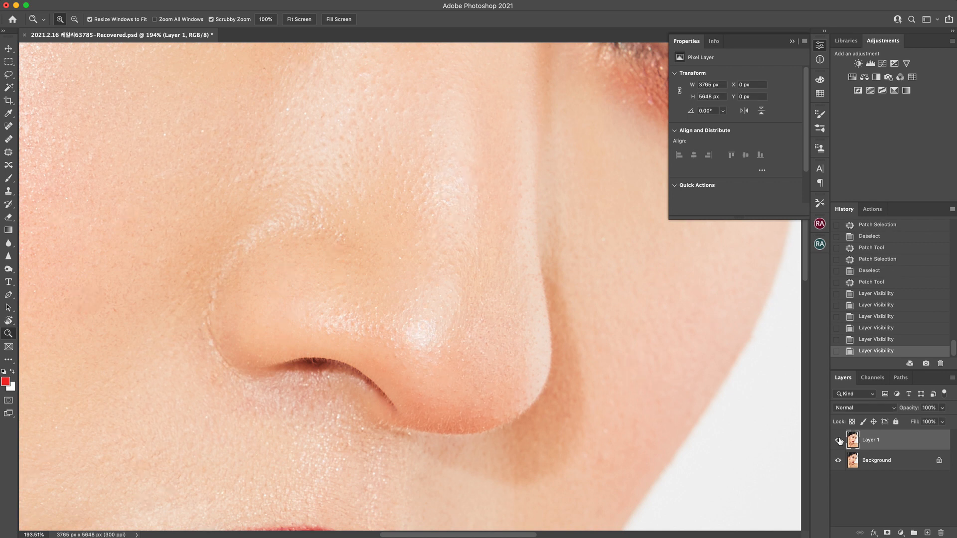
pyautogui.click(838, 439)
pyautogui.click(839, 439)
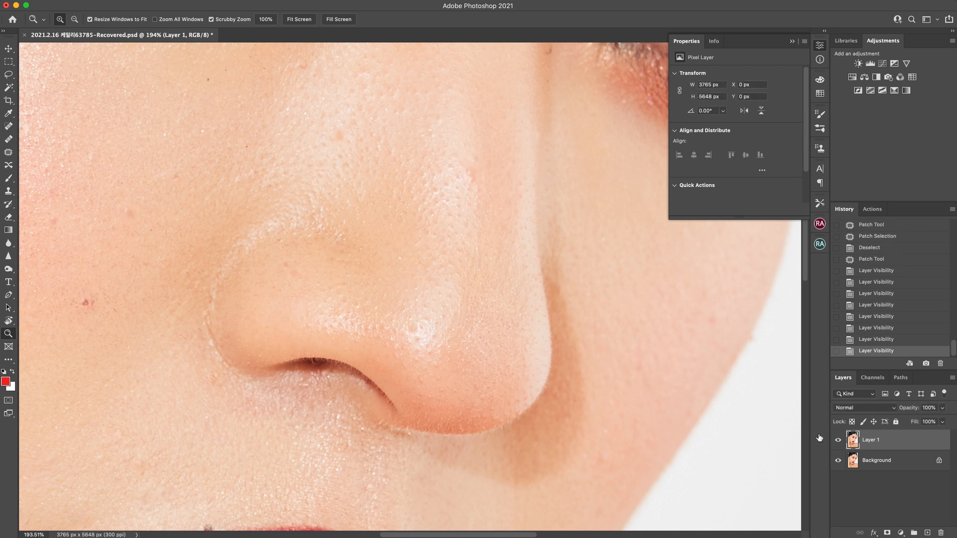
# - Patch the remaining uneven spots just above the red underside of the nose tip
pyautogui.click(447, 400)
pyautogui.press('j')
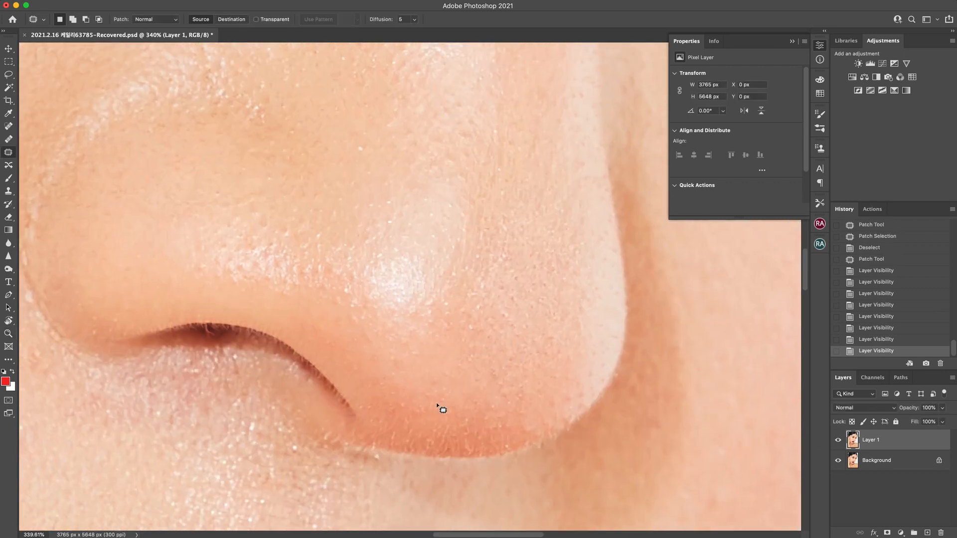
pyautogui.moveTo(447, 401); pyautogui.dragTo(445, 397)
pyautogui.moveTo(443, 401); pyautogui.dragTo(443, 413)
pyautogui.moveTo(427, 411); pyautogui.dragTo(551, 402)
pyautogui.press('super+d')
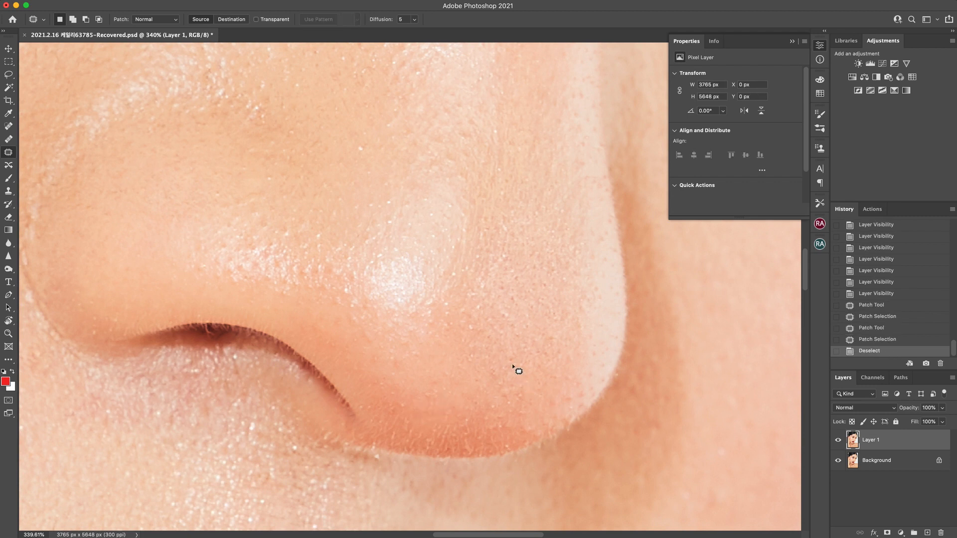
# - Patch a pore on the far side of the tip highlight and bright specks between the two nose highlights
pyautogui.scroll(3, 508, 379)
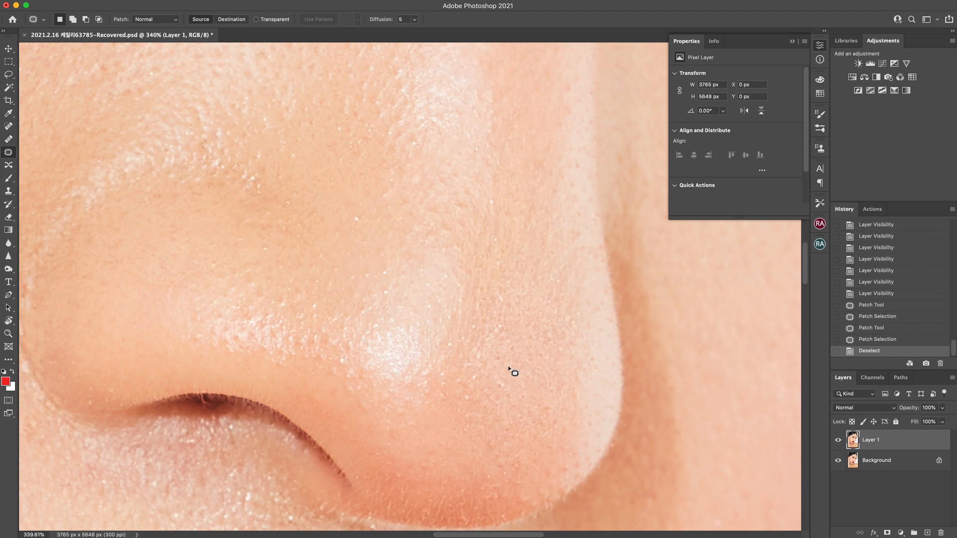
pyautogui.moveTo(513, 370); pyautogui.dragTo(471, 365)
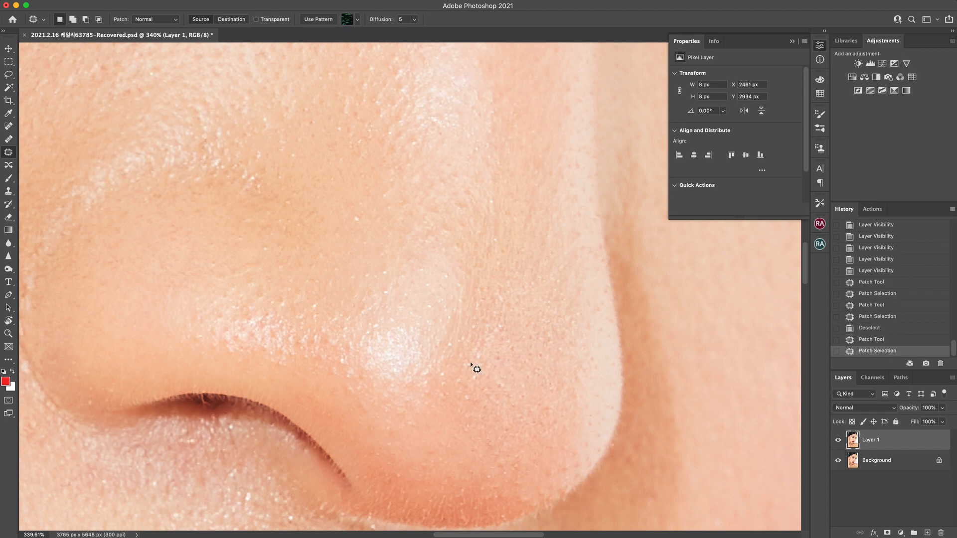
pyautogui.press('super+d')
pyautogui.hscroll(-2, 487, 381)
pyautogui.moveTo(367, 365)
pyautogui.mouseDown()
pyautogui.moveTo(374, 376)
pyautogui.moveTo(367, 363)
pyautogui.moveTo(338, 370)
pyautogui.mouseUp()
pyautogui.press('super+d')
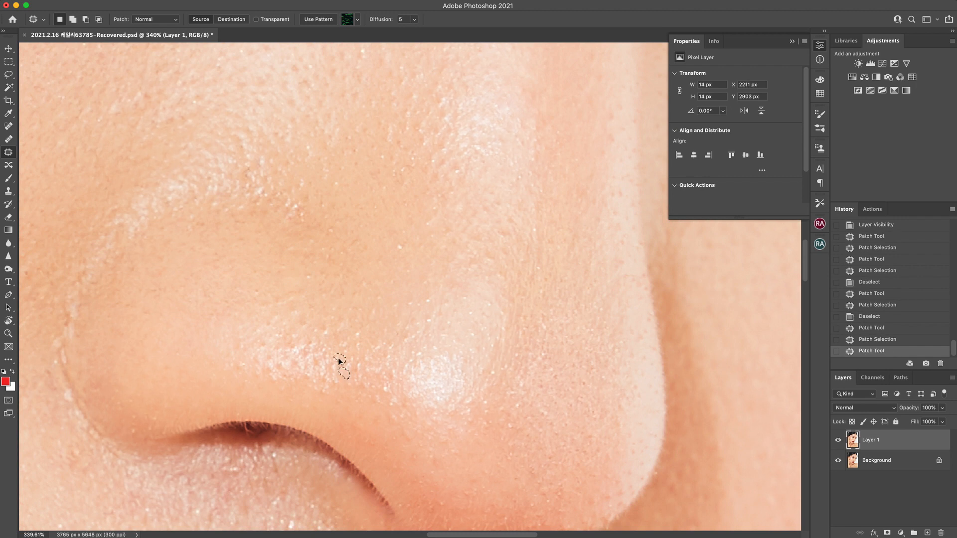
# - Patch the bright speckles in the shiny area on the nostril wing above the nostril
pyautogui.hscroll(-3, 410, 369)
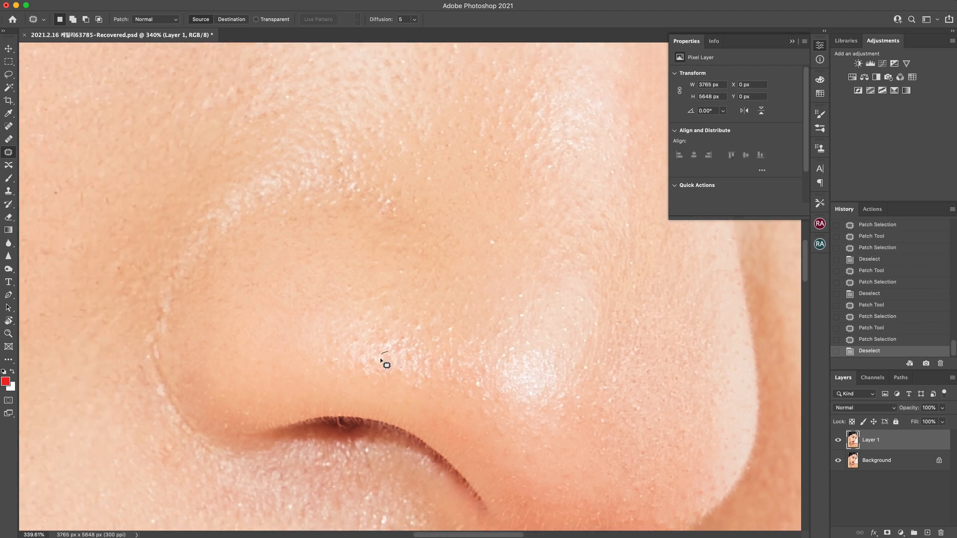
pyautogui.moveTo(380, 359)
pyautogui.mouseDown()
pyautogui.moveTo(399, 355)
pyautogui.moveTo(400, 345)
pyautogui.moveTo(398, 360)
pyautogui.mouseUp()
pyautogui.moveTo(411, 353); pyautogui.dragTo(412, 354)
pyautogui.moveTo(412, 361); pyautogui.dragTo(405, 369)
pyautogui.moveTo(399, 365)
pyautogui.mouseDown()
pyautogui.moveTo(421, 389)
pyautogui.moveTo(407, 392)
pyautogui.mouseUp()
pyautogui.moveTo(338, 362); pyautogui.dragTo(336, 360)
pyautogui.moveTo(337, 360)
pyautogui.mouseDown()
pyautogui.moveTo(328, 368)
pyautogui.moveTo(335, 362)
pyautogui.mouseUp()
pyautogui.press('super+d')
pyautogui.moveTo(436, 349); pyautogui.dragTo(476, 403)
# - Try to patch the pale line in the crease between the nostril wing and the cheek
pyautogui.scroll(-3, 390, 241)
pyautogui.hscroll(-5, 390, 240)
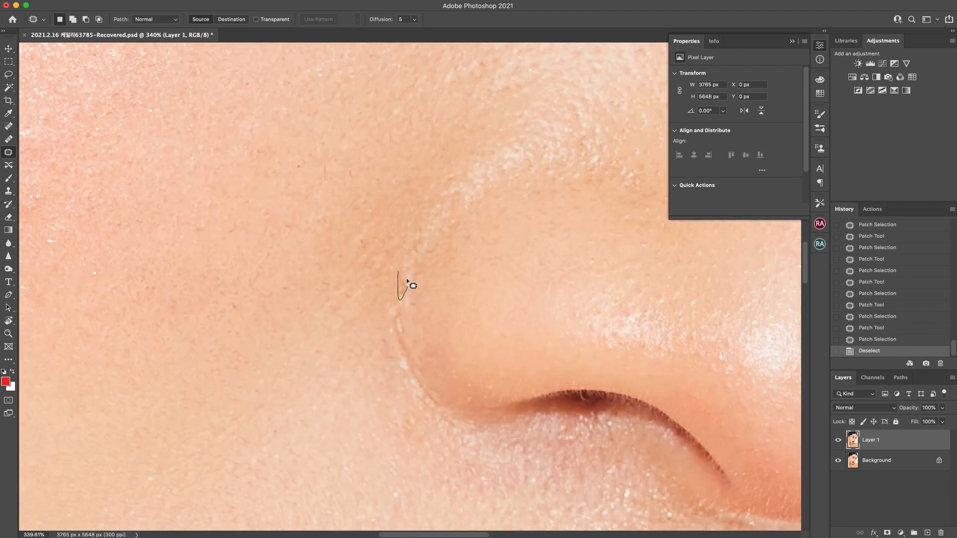
pyautogui.moveTo(407, 282); pyautogui.dragTo(398, 279)
pyautogui.moveTo(392, 277); pyautogui.dragTo(404, 286)
pyautogui.press('super+z')
pyautogui.press('super+z')
pyautogui.press('super+d')
# - Patch the reddish spot on the cheek just below the nostril wing crease
pyautogui.scroll(-3, 460, 334)
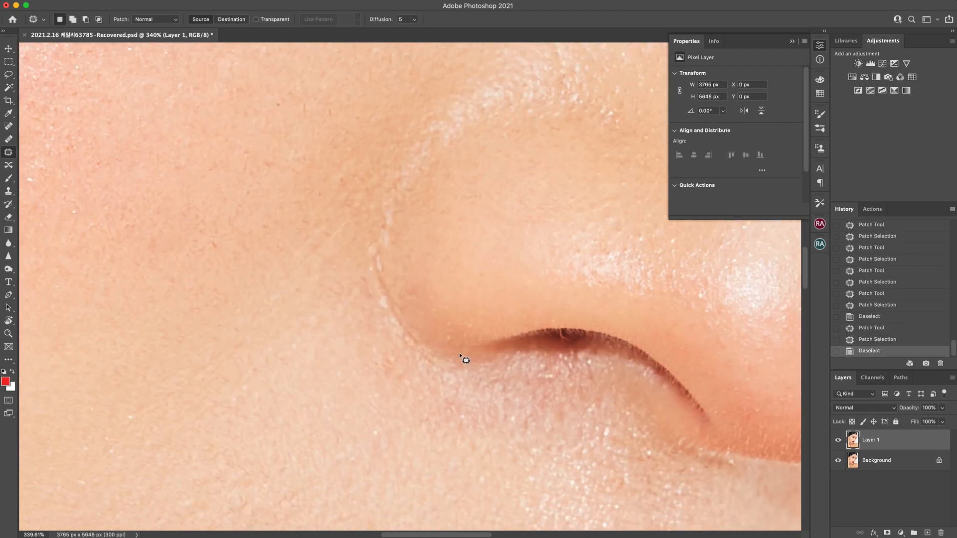
pyautogui.moveTo(387, 353)
pyautogui.mouseDown()
pyautogui.moveTo(408, 368)
pyautogui.moveTo(384, 386)
pyautogui.mouseUp()
pyautogui.press('super+d')
pyautogui.scroll(5, 429, 363)
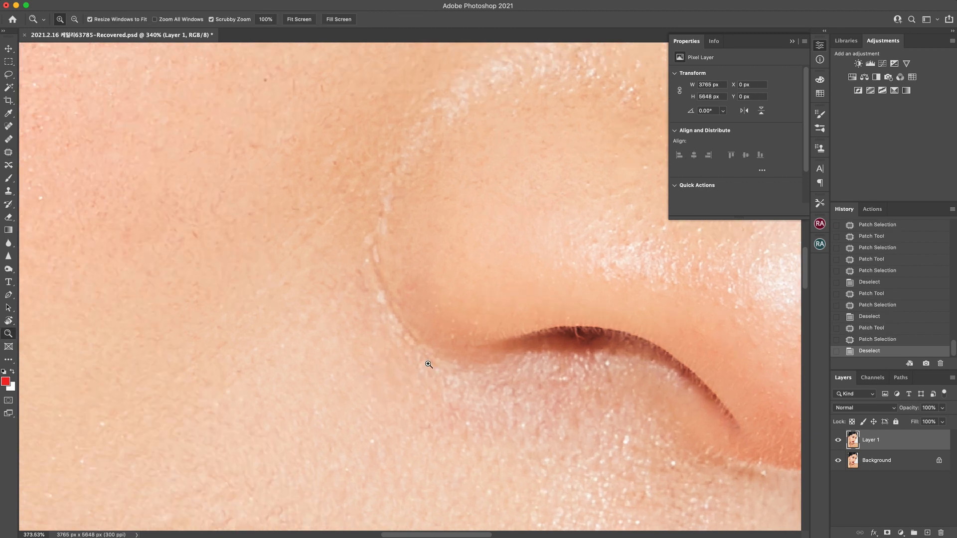
# - Clone-stamp nearby skin over the bright bumps and dark line in the lower nostril wing crease
pyautogui.press('s')
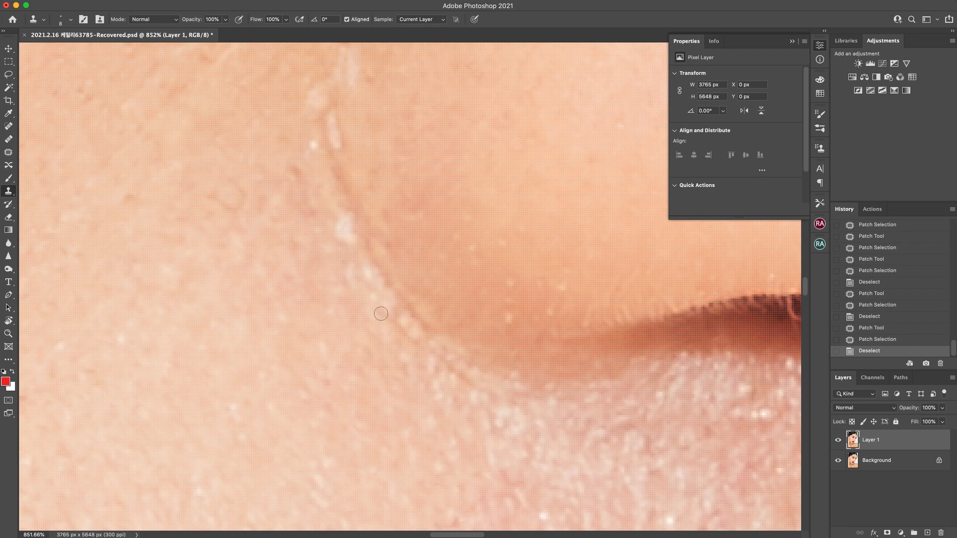
pyautogui.click(404, 337)
pyautogui.click(419, 358)
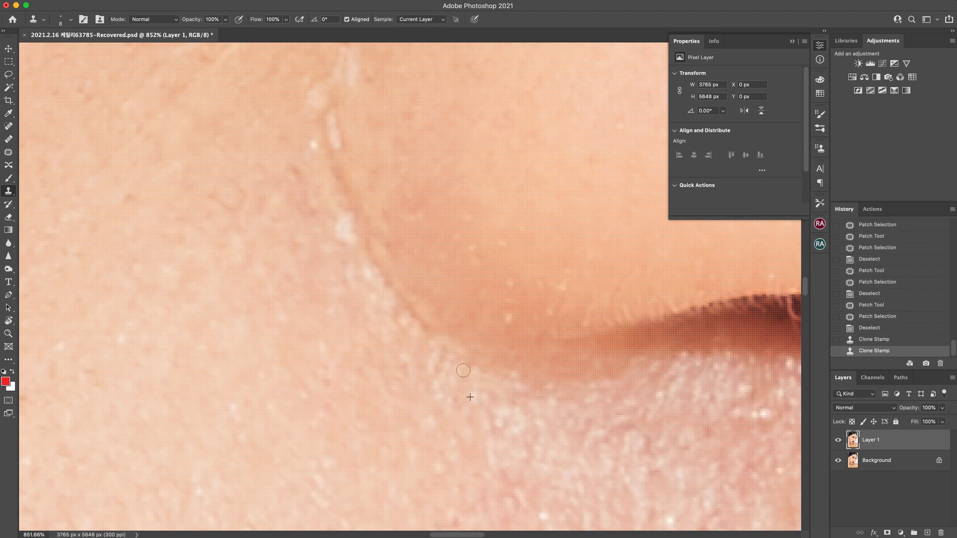
pyautogui.click(418, 319)
pyautogui.click(437, 339)
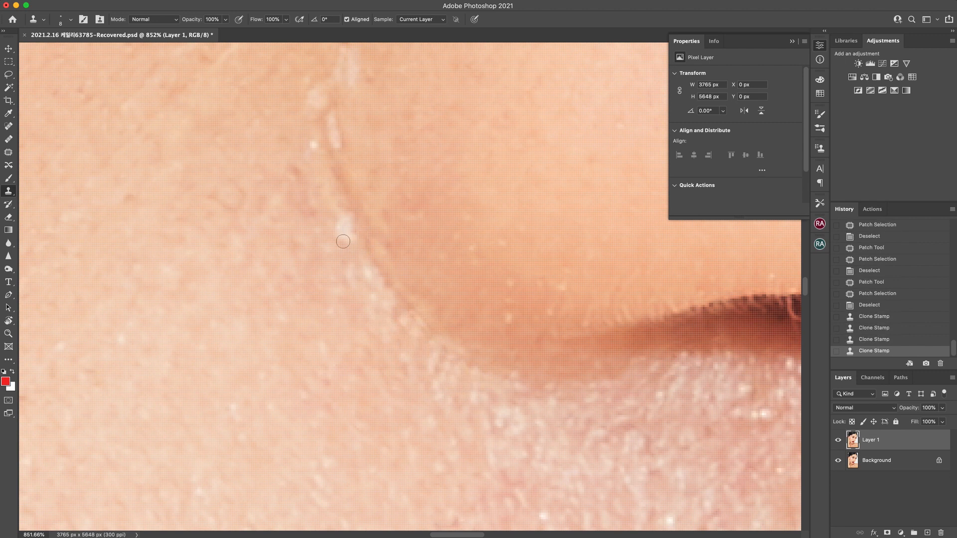
# - Clone-stamp clean skin over the faint spots on the cheek beside the nostril wing crease
pyautogui.click(309, 207)
pyautogui.click(292, 203)
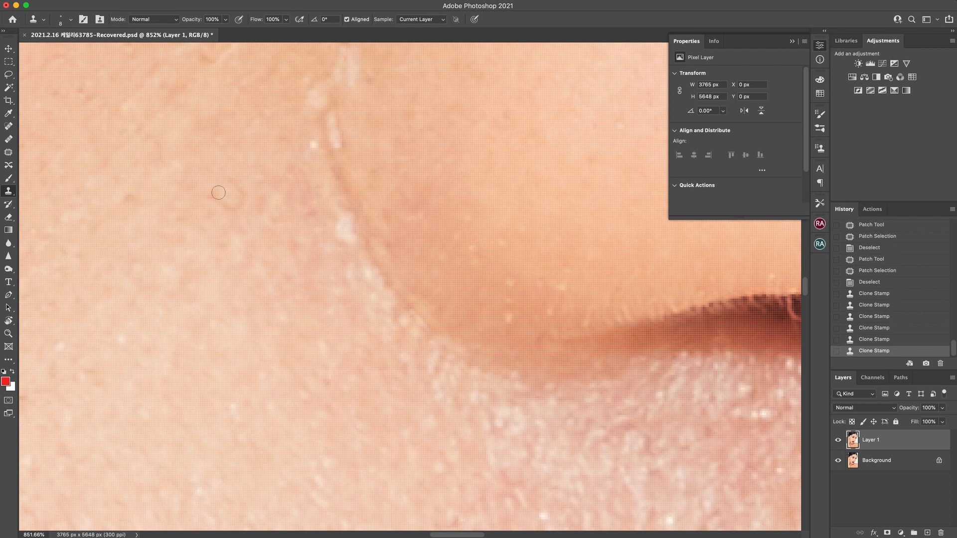
pyautogui.click(229, 214)
pyautogui.click(278, 203)
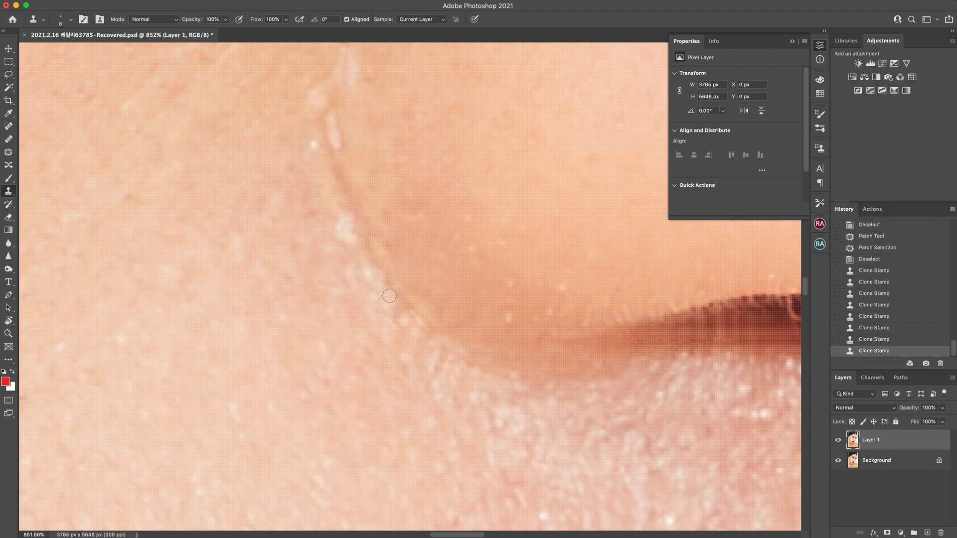
# - Set the Clone Stamp opacity to 10% and soften the line along the lower nostril wing crease
pyautogui.click(226, 19)
pyautogui.moveTo(187, 31); pyautogui.dragTo(184, 31)
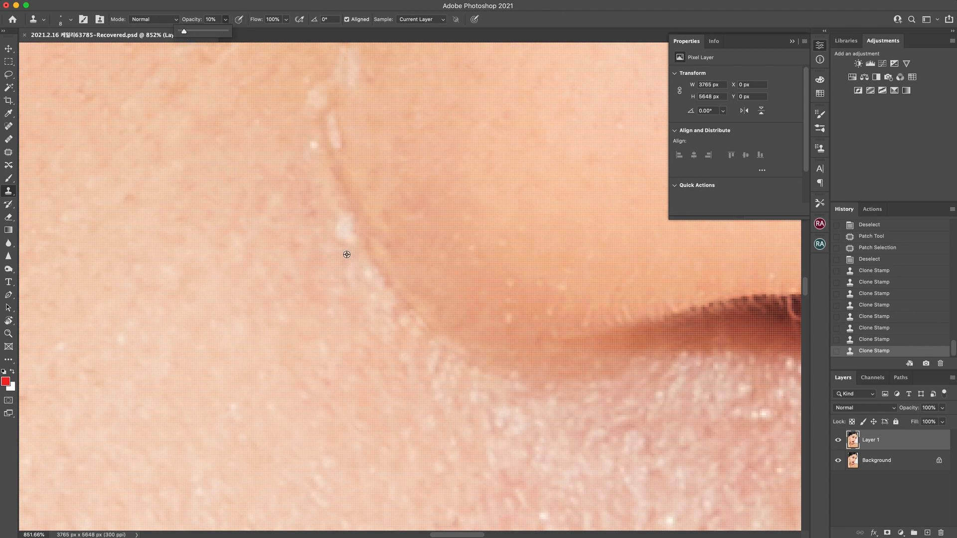
pyautogui.keyDown('alt'); pyautogui.click(370, 246); pyautogui.keyUp('alt')
pyautogui.click(375, 260)
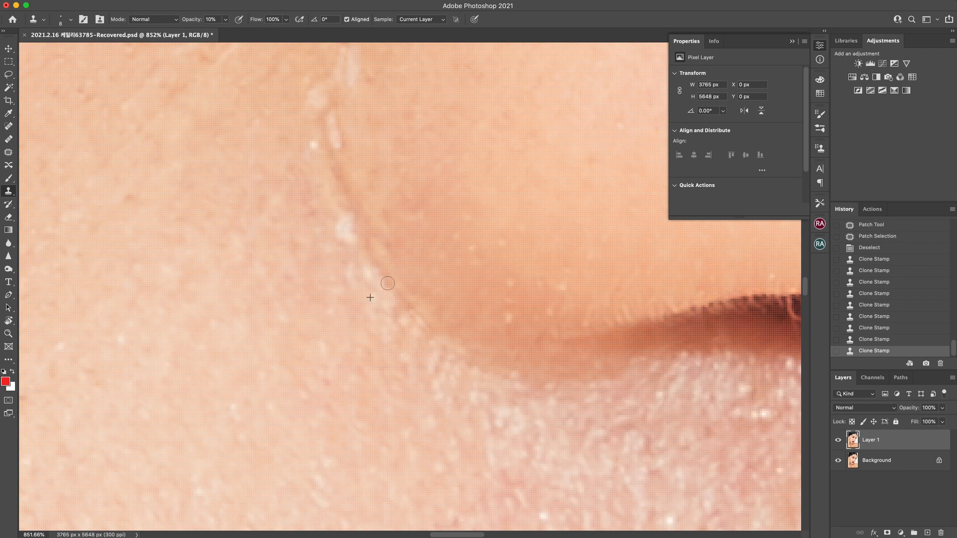
pyautogui.click(387, 284)
pyautogui.click(390, 286)
pyautogui.click(416, 313)
pyautogui.moveTo(399, 294); pyautogui.dragTo(422, 321)
# - Clone-stamp sampled skin lightly over the pale and dark line in the upper part of the nostril wing crease
pyautogui.scroll(5, 449, 319)
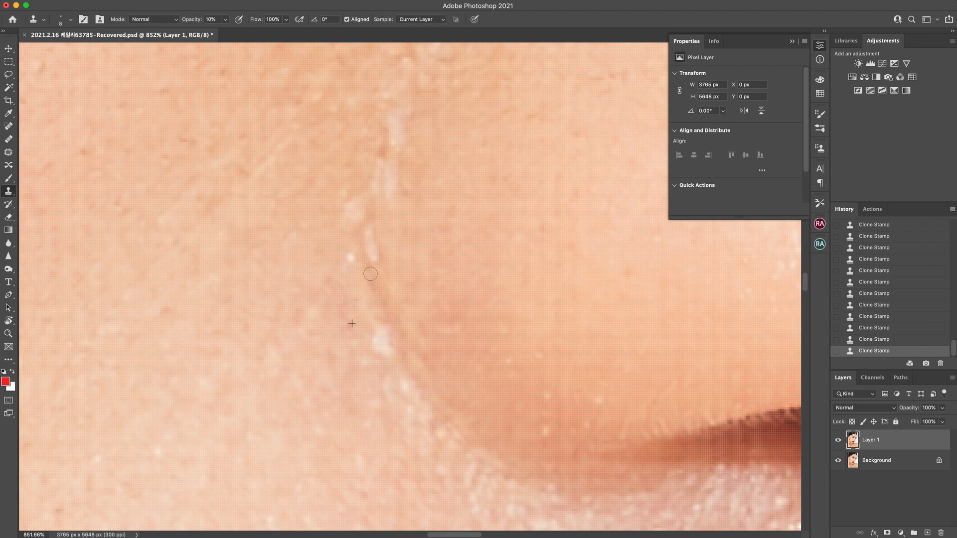
pyautogui.click(368, 222)
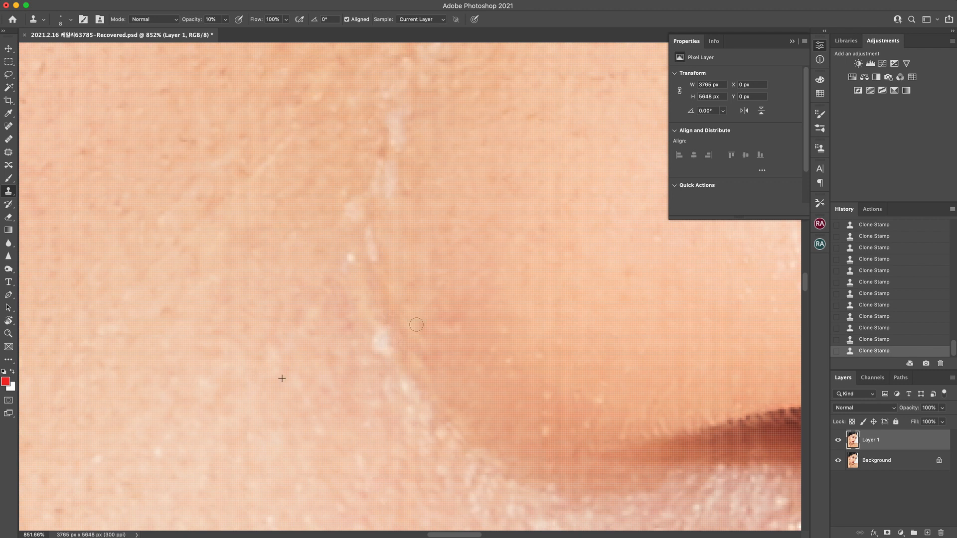
pyautogui.press('z')
pyautogui.moveTo(505, 343)
pyautogui.mouseDown()
pyautogui.moveTo(442, 316)
pyautogui.moveTo(470, 325)
pyautogui.mouseUp()
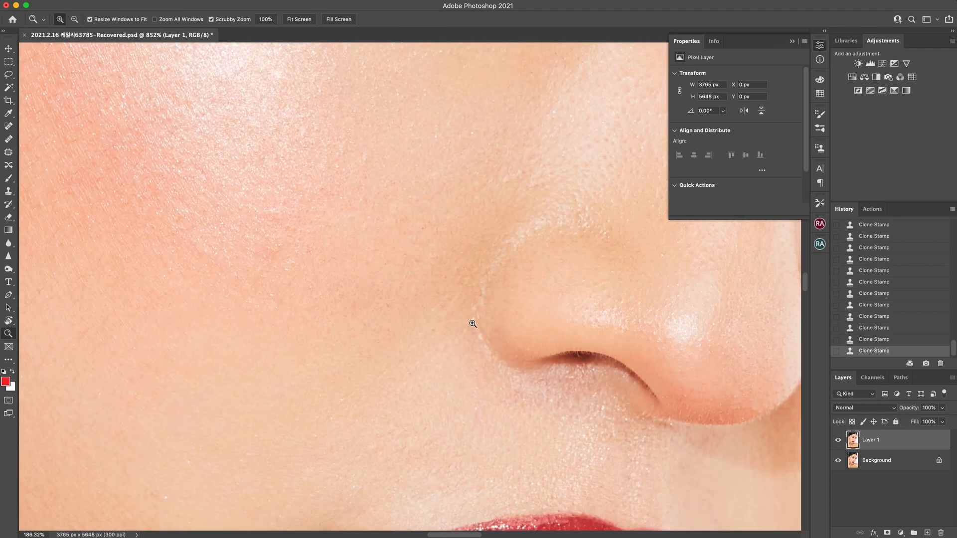
# - Compare the retouched nose and cheek with the original by toggling Layer 1's visibility, and check the lips and the whole portrait
pyautogui.click(838, 441)
pyautogui.click(838, 441)
pyautogui.click(836, 441)
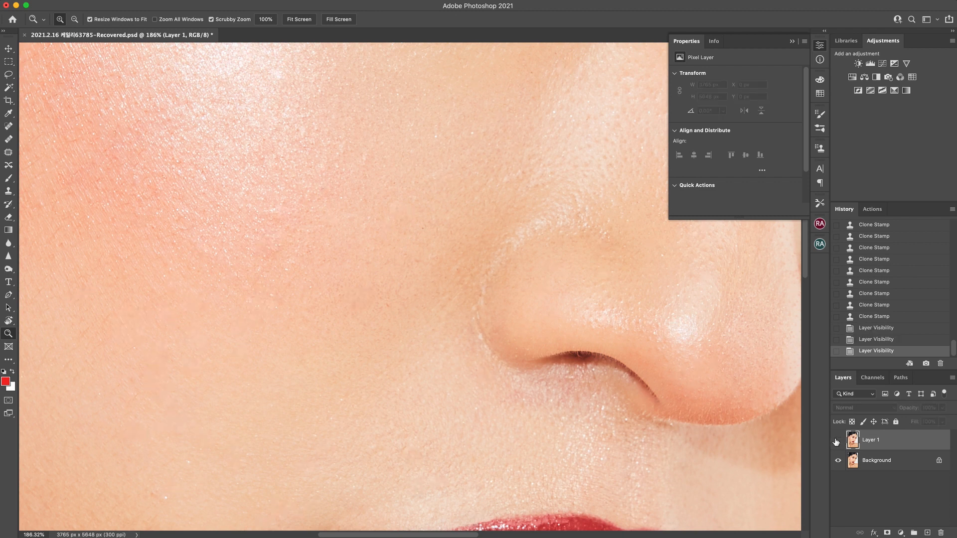
pyautogui.click(837, 440)
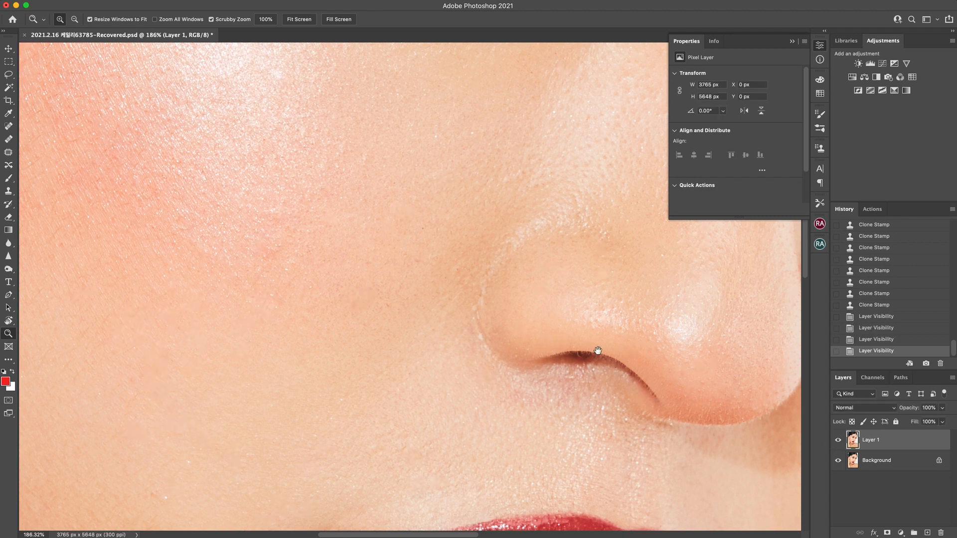
pyautogui.moveTo(597, 350); pyautogui.dragTo(568, 243)
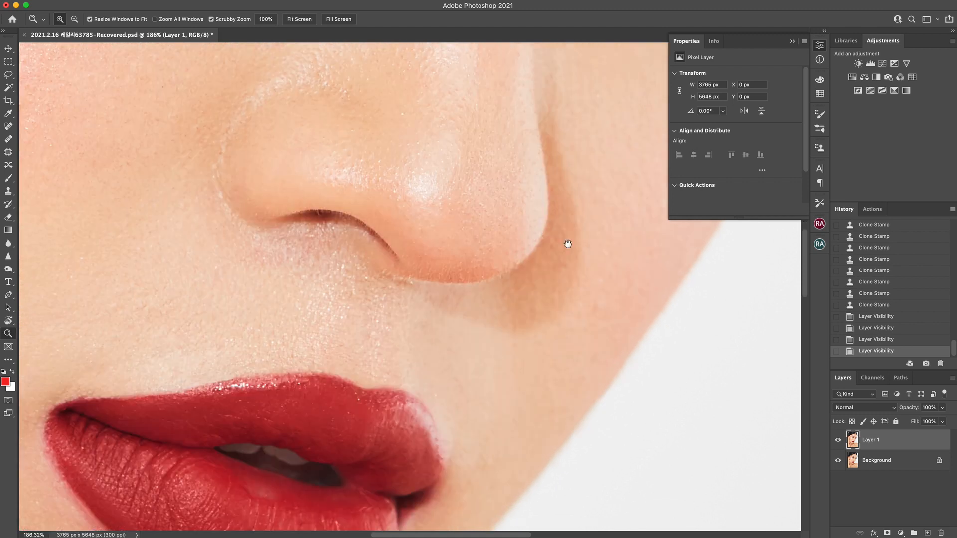
pyautogui.moveTo(457, 337); pyautogui.dragTo(438, 345)
pyautogui.moveTo(355, 367); pyautogui.dragTo(499, 277)
pyautogui.moveTo(481, 316); pyautogui.dragTo(342, 233)
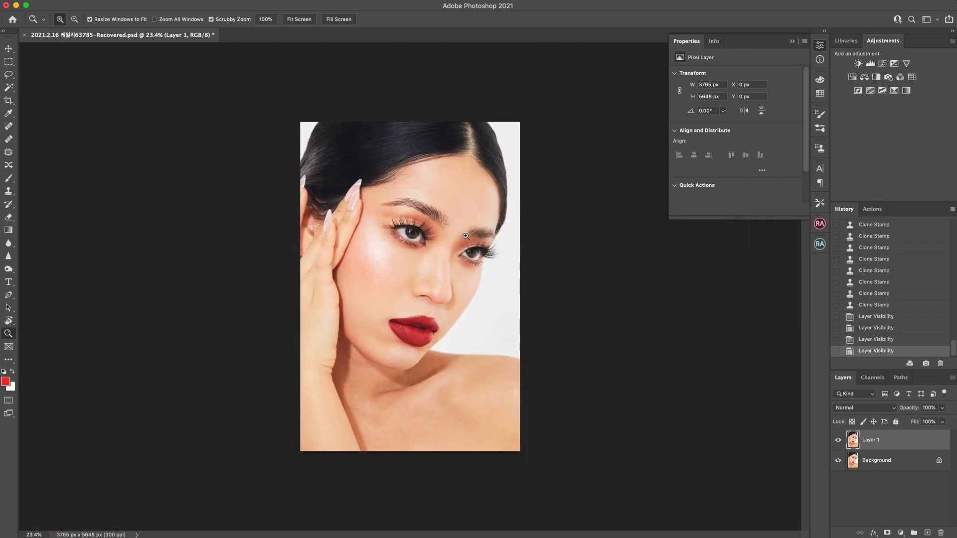
# - Patch a red vein in the eye white on the outer side of the larger eye's iris with the Patch tool
pyautogui.moveTo(440, 172); pyautogui.dragTo(454, 137)
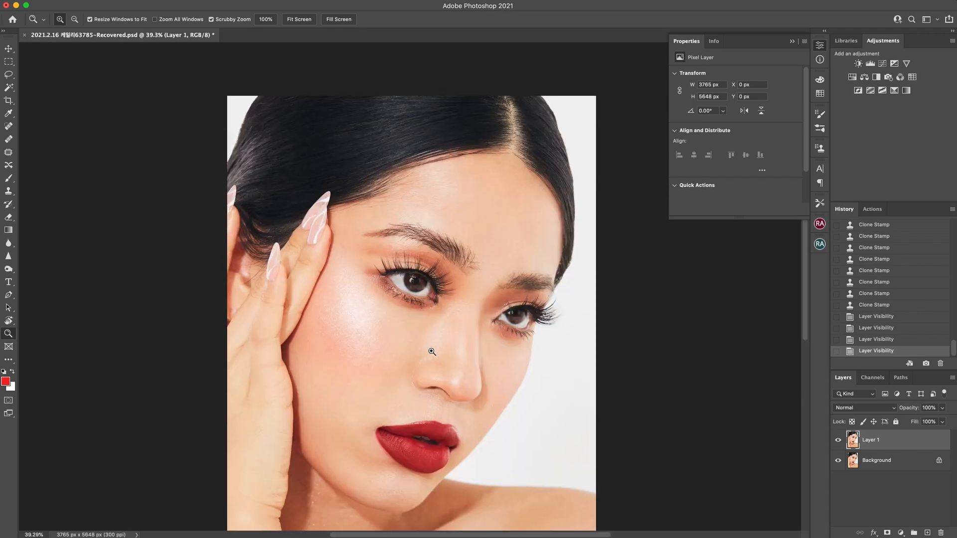
pyautogui.moveTo(431, 351); pyautogui.dragTo(479, 329)
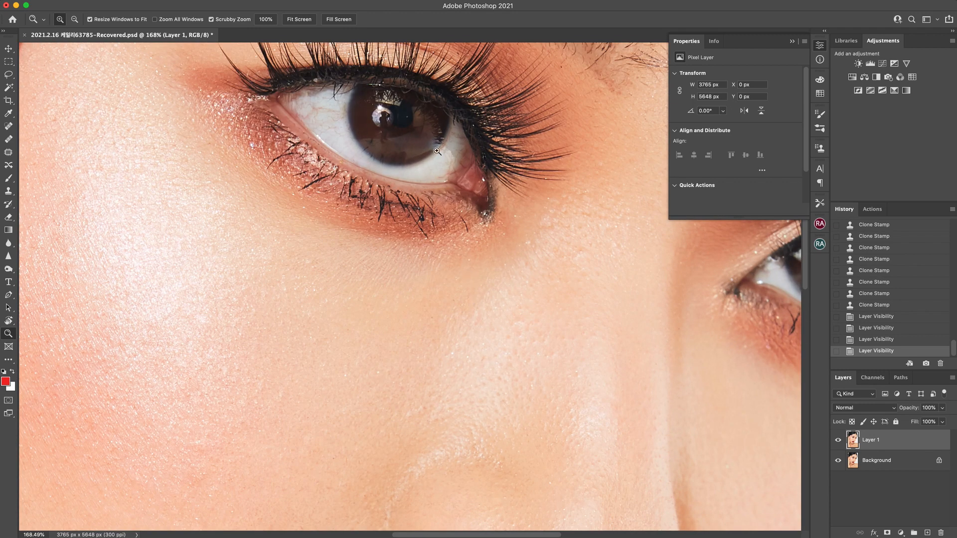
pyautogui.moveTo(404, 167); pyautogui.dragTo(447, 197)
pyautogui.moveTo(367, 177); pyautogui.dragTo(337, 170)
pyautogui.moveTo(306, 69)
pyautogui.mouseDown()
pyautogui.moveTo(429, 312)
pyautogui.moveTo(464, 319)
pyautogui.moveTo(450, 325)
pyautogui.moveTo(446, 313)
pyautogui.moveTo(471, 303)
pyautogui.mouseUp()
pyautogui.press('j')
pyautogui.hotkey('ctrl', 'd')
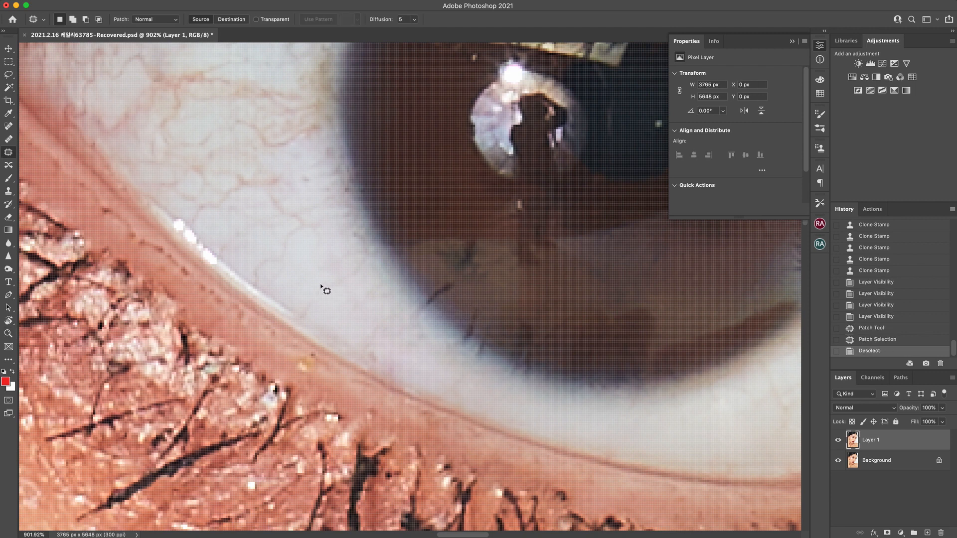
# - Patch the thin veins and pinkish spot in the outer eye white between the iris and the lower lid
pyautogui.moveTo(321, 285)
pyautogui.mouseDown()
pyautogui.moveTo(338, 296)
pyautogui.moveTo(342, 280)
pyautogui.moveTo(298, 312)
pyautogui.moveTo(312, 300)
pyautogui.moveTo(303, 290)
pyautogui.mouseUp()
pyautogui.moveTo(359, 262)
pyautogui.mouseDown()
pyautogui.moveTo(351, 284)
pyautogui.moveTo(356, 267)
pyautogui.mouseUp()
pyautogui.moveTo(354, 273); pyautogui.dragTo(334, 286)
pyautogui.press('super+d')
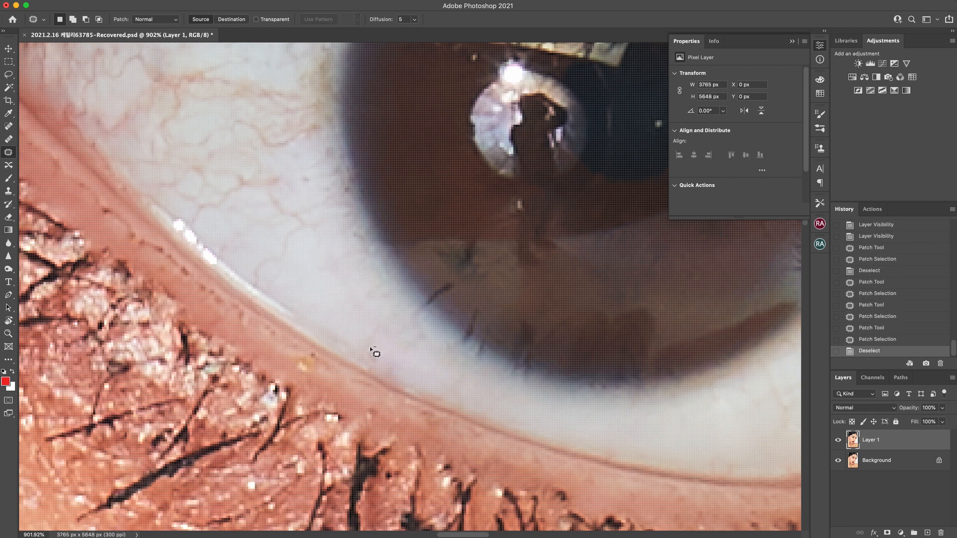
pyautogui.moveTo(370, 353)
pyautogui.mouseDown()
pyautogui.moveTo(380, 358)
pyautogui.moveTo(375, 352)
pyautogui.mouseUp()
pyautogui.moveTo(380, 356); pyautogui.dragTo(368, 339)
pyautogui.moveTo(367, 334)
pyautogui.mouseDown()
pyautogui.moveTo(338, 319)
pyautogui.moveTo(372, 331)
pyautogui.moveTo(356, 351)
pyautogui.moveTo(382, 337)
pyautogui.moveTo(376, 323)
pyautogui.moveTo(370, 333)
pyautogui.moveTo(350, 321)
pyautogui.mouseUp()
pyautogui.press('super+d')
# - Patch the branching red vein in the outer eye white above the bright highlights on the lower lid
pyautogui.moveTo(430, 320); pyautogui.dragTo(506, 384)
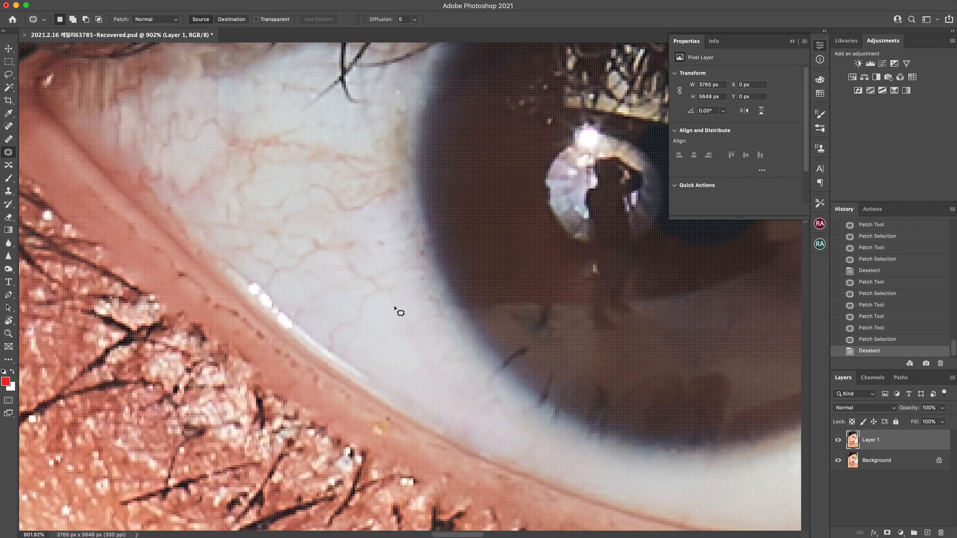
pyautogui.moveTo(353, 337)
pyautogui.mouseDown()
pyautogui.moveTo(339, 349)
pyautogui.moveTo(351, 333)
pyautogui.mouseUp()
pyautogui.moveTo(352, 338)
pyautogui.mouseDown()
pyautogui.moveTo(330, 349)
pyautogui.moveTo(347, 330)
pyautogui.mouseUp()
pyautogui.press('super+d')
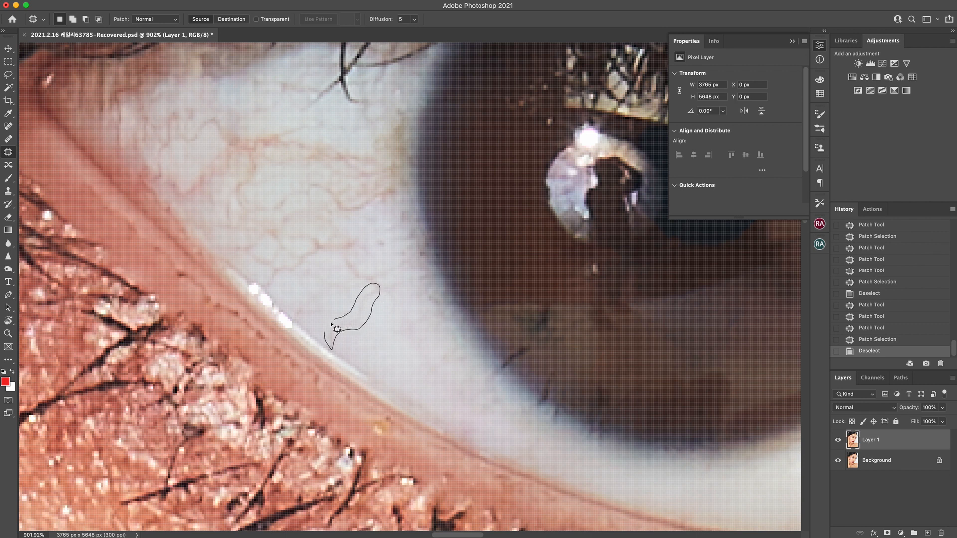
pyautogui.moveTo(332, 342)
pyautogui.mouseDown()
pyautogui.moveTo(365, 333)
pyautogui.moveTo(409, 343)
pyautogui.moveTo(393, 339)
pyautogui.moveTo(400, 330)
pyautogui.moveTo(391, 288)
pyautogui.mouseUp()
pyautogui.hotkey('ctrl', 'd')
pyautogui.moveTo(390, 284)
pyautogui.mouseDown()
pyautogui.moveTo(380, 286)
pyautogui.moveTo(393, 285)
pyautogui.moveTo(391, 321)
pyautogui.moveTo(415, 357)
pyautogui.moveTo(434, 364)
pyautogui.mouseUp()
pyautogui.press('super+d')
pyautogui.moveTo(423, 362); pyautogui.dragTo(396, 349)
pyautogui.press('super+d')
# - Patch the remaining faint vein traces in the outer eye white close to the lower lid highlights
pyautogui.press('space')
pyautogui.moveTo(354, 272)
pyautogui.mouseDown()
pyautogui.moveTo(396, 345)
pyautogui.moveTo(423, 363)
pyautogui.moveTo(412, 357)
pyautogui.moveTo(429, 393)
pyautogui.mouseUp()
pyautogui.hotkey('ctrl', 'd')
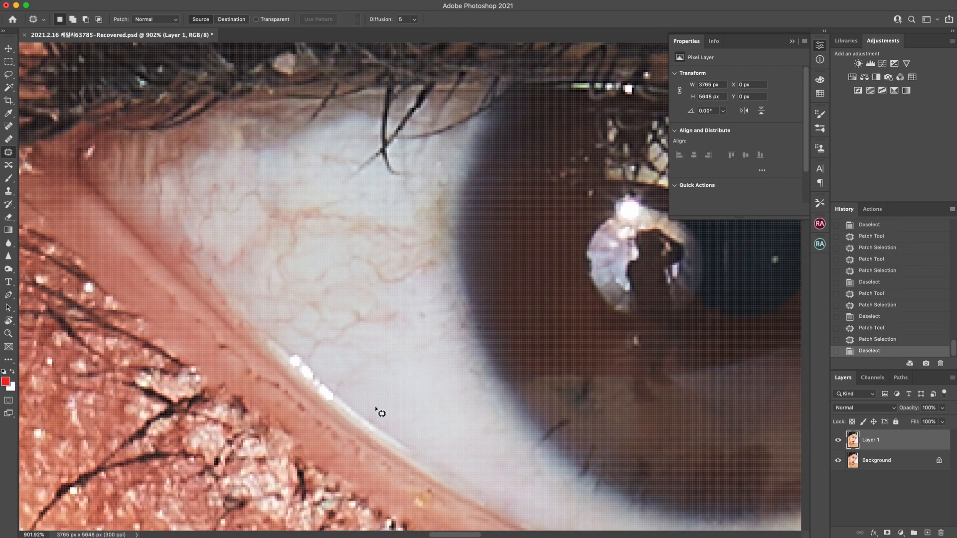
pyautogui.moveTo(367, 398); pyautogui.dragTo(390, 403)
pyautogui.moveTo(391, 402); pyautogui.dragTo(379, 390)
pyautogui.press('super+d')
# - Patch the small bright speck inside the dark pupil with neighbouring pupil texture
pyautogui.hscroll(10, 456, 279)
pyautogui.scroll(-3, 456, 279)
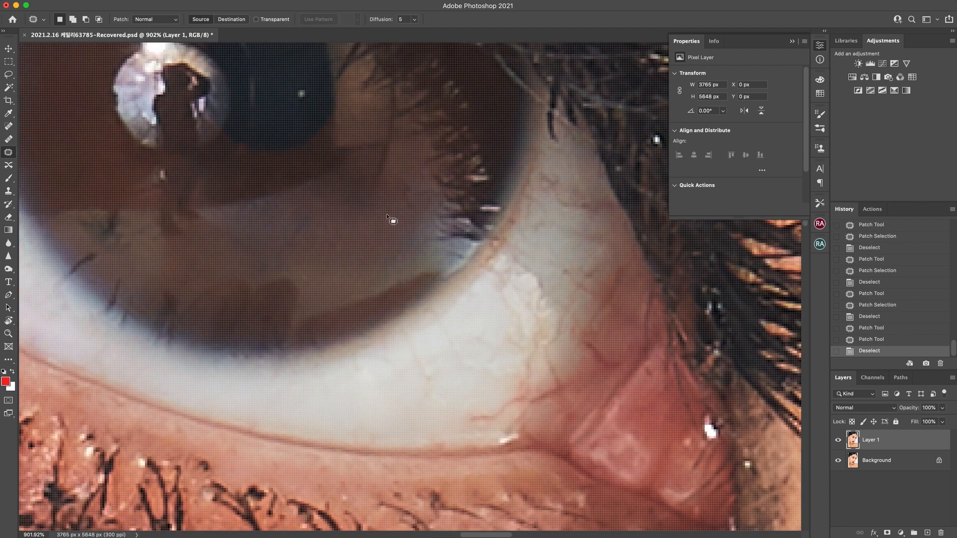
pyautogui.scroll(4, 379, 249)
pyautogui.hscroll(-1, 369, 269)
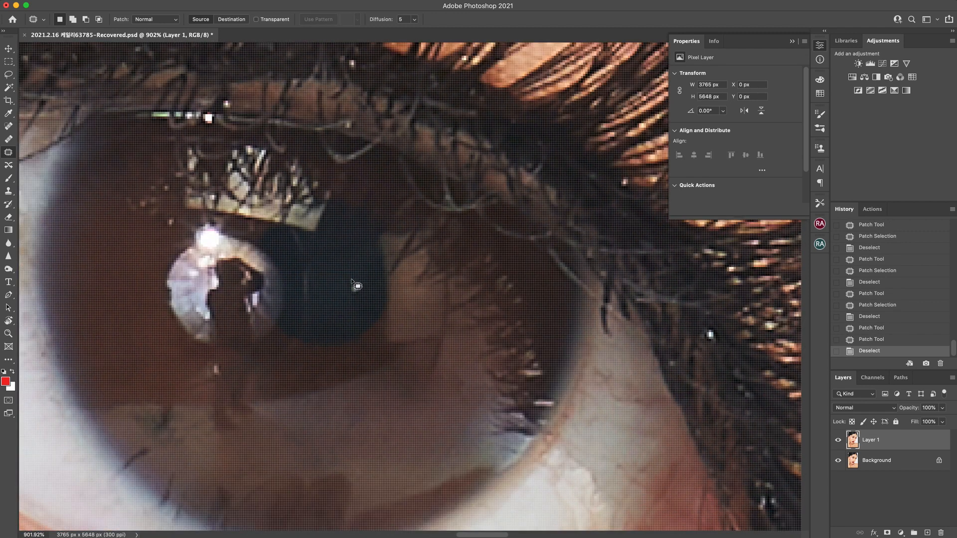
pyautogui.moveTo(351, 280)
pyautogui.mouseDown()
pyautogui.moveTo(363, 285)
pyautogui.moveTo(345, 300)
pyautogui.moveTo(359, 282)
pyautogui.moveTo(363, 289)
pyautogui.moveTo(355, 282)
pyautogui.mouseUp()
pyautogui.press('super+d')
pyautogui.press('super+d')
pyautogui.moveTo(355, 285); pyautogui.dragTo(350, 305)
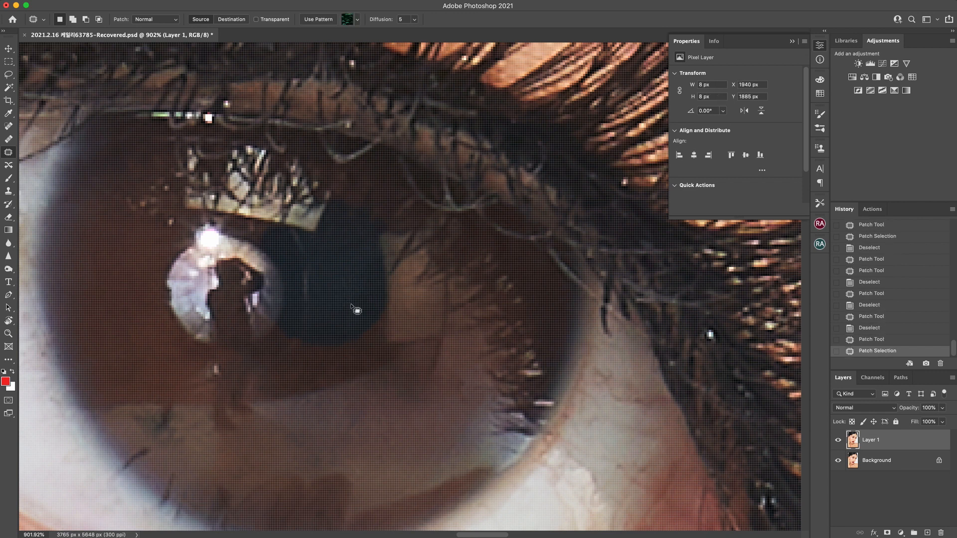
pyautogui.hotkey('ctrl', 'd')
# - Patch the red veins in the eye white bordering the pink inner corner of the eye
pyautogui.scroll(-10, 388, 289)
pyautogui.hscroll(5, 389, 289)
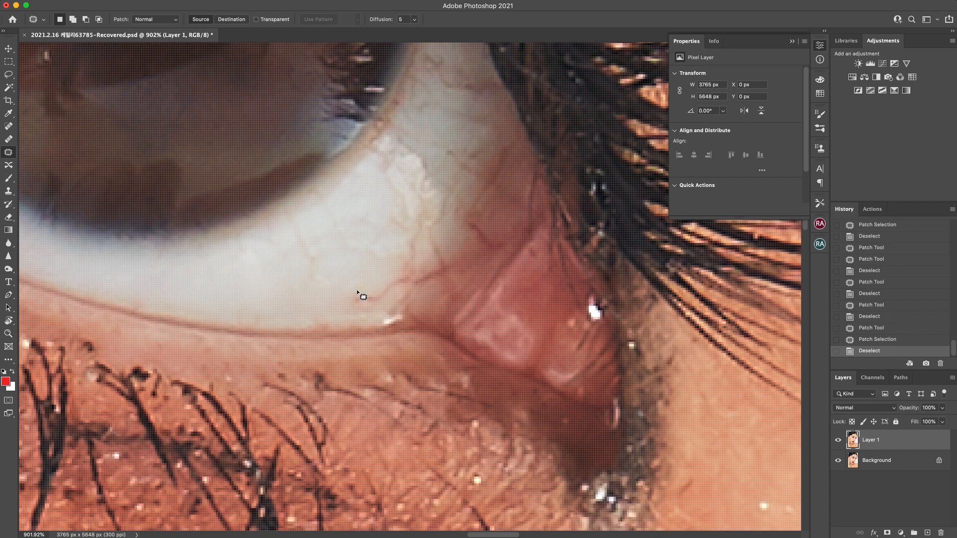
pyautogui.moveTo(379, 305)
pyautogui.mouseDown()
pyautogui.moveTo(406, 276)
pyautogui.moveTo(369, 287)
pyautogui.moveTo(352, 304)
pyautogui.mouseUp()
pyautogui.hotkey('ctrl', 'd')
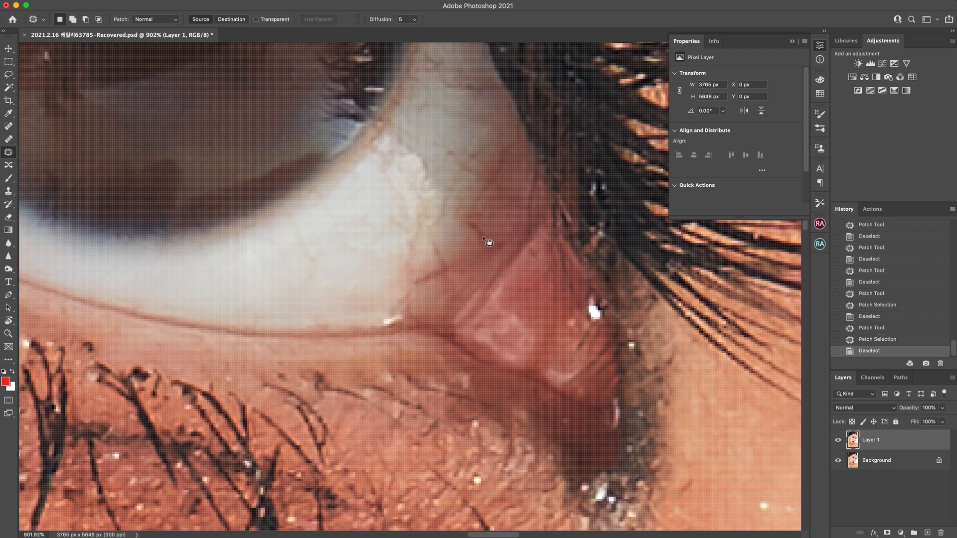
pyautogui.moveTo(474, 224)
pyautogui.mouseDown()
pyautogui.moveTo(482, 248)
pyautogui.moveTo(479, 225)
pyautogui.mouseUp()
pyautogui.moveTo(486, 239)
pyautogui.mouseDown()
pyautogui.moveTo(478, 265)
pyautogui.moveTo(458, 248)
pyautogui.moveTo(434, 286)
pyautogui.moveTo(445, 275)
pyautogui.mouseUp()
pyautogui.press('super+d')
pyautogui.press('super+d')
pyautogui.moveTo(441, 276)
pyautogui.mouseDown()
pyautogui.moveTo(477, 245)
pyautogui.moveTo(468, 217)
pyautogui.mouseUp()
pyautogui.hotkey('ctrl', 'd')
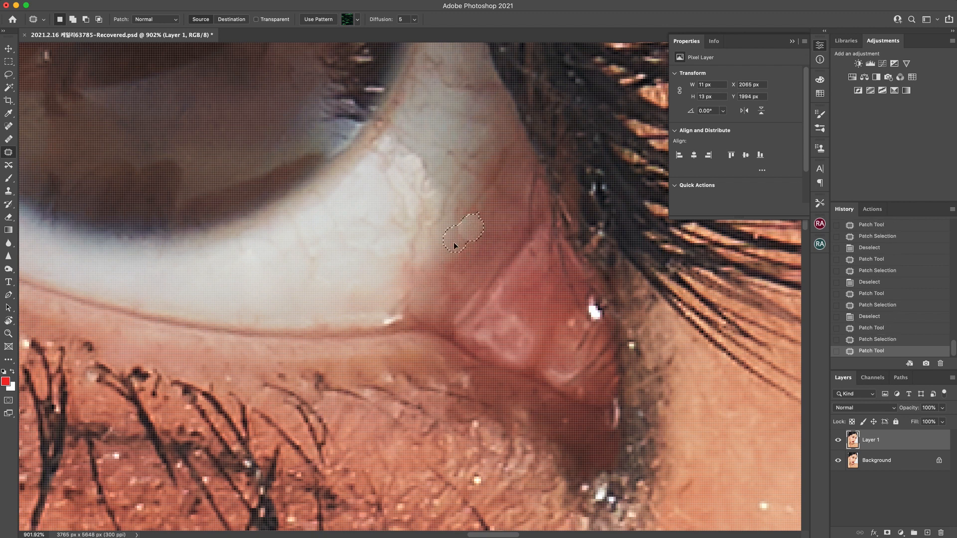
pyautogui.moveTo(445, 301)
pyautogui.mouseDown()
pyautogui.moveTo(441, 290)
pyautogui.moveTo(460, 270)
pyautogui.moveTo(451, 291)
pyautogui.mouseUp()
pyautogui.press('super+d')
pyautogui.press('super+d')
# - Patch the pale fold and thin vein lines in the eye white between the iris and the inner corner
pyautogui.scroll(3, 480, 292)
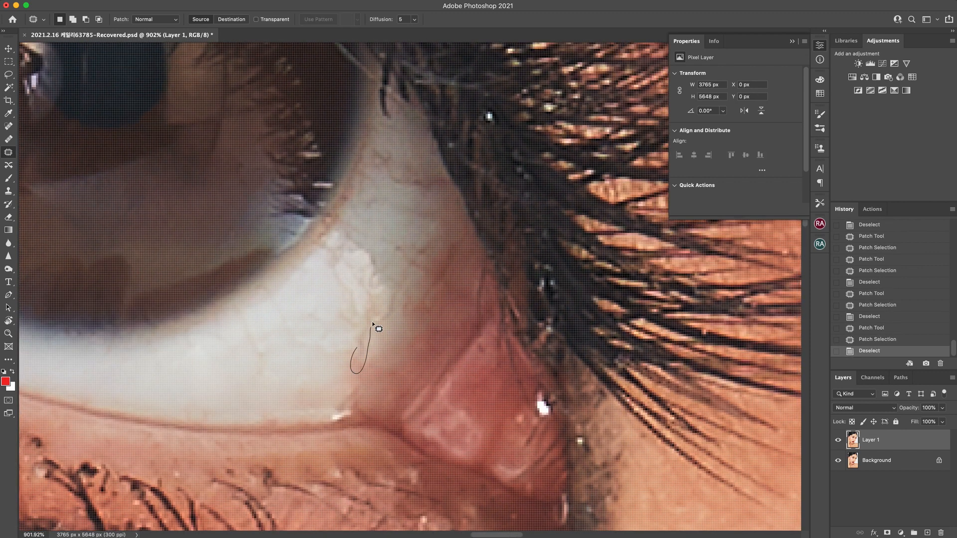
pyautogui.moveTo(367, 320); pyautogui.dragTo(356, 348)
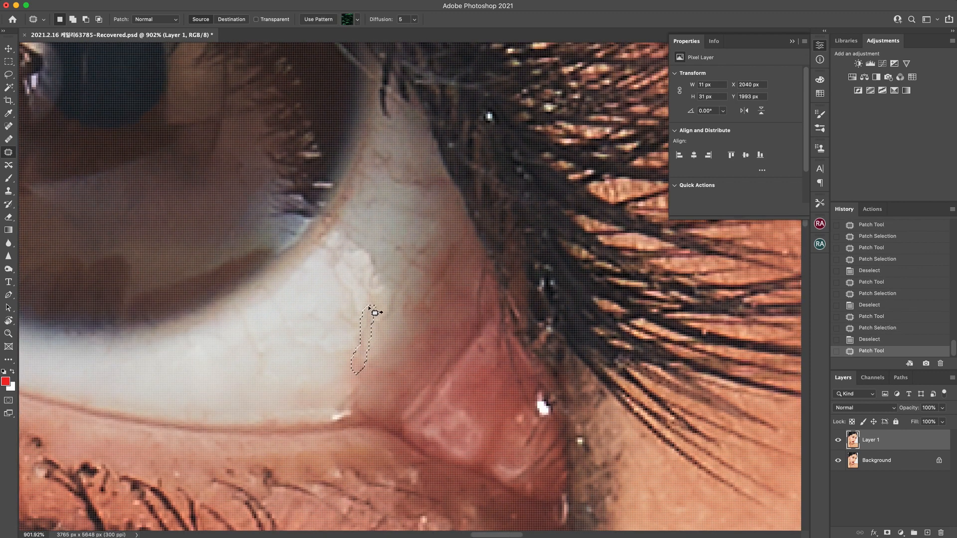
pyautogui.moveTo(362, 308); pyautogui.dragTo(357, 329)
pyautogui.moveTo(347, 370)
pyautogui.mouseDown()
pyautogui.moveTo(375, 331)
pyautogui.moveTo(374, 304)
pyautogui.mouseUp()
pyautogui.moveTo(365, 333); pyautogui.dragTo(326, 371)
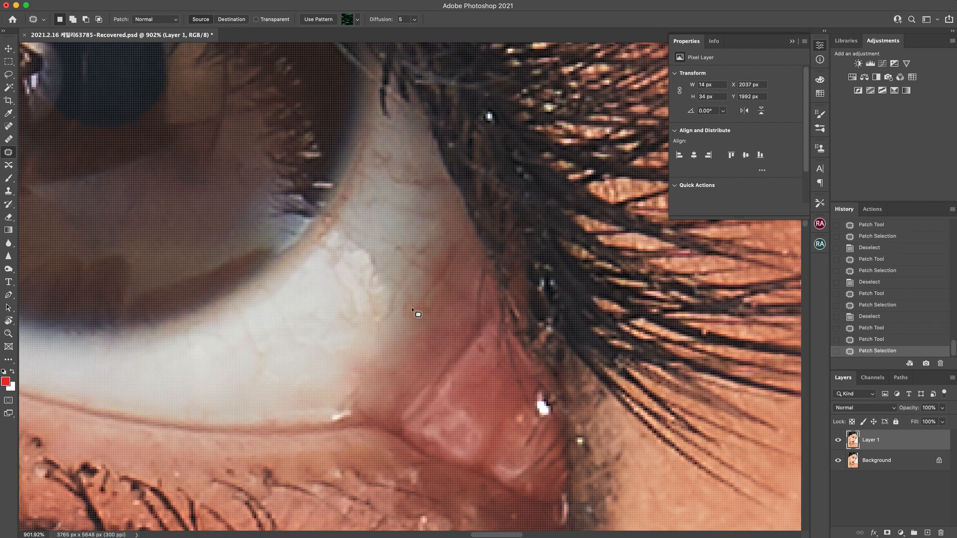
pyautogui.press('cmd+d')
pyautogui.moveTo(380, 316)
pyautogui.mouseDown()
pyautogui.moveTo(402, 312)
pyautogui.moveTo(379, 310)
pyautogui.moveTo(377, 344)
pyautogui.mouseUp()
pyautogui.press('super+d')
pyautogui.moveTo(421, 298)
pyautogui.mouseDown()
pyautogui.moveTo(420, 320)
pyautogui.moveTo(422, 298)
pyautogui.mouseUp()
pyautogui.moveTo(418, 308); pyautogui.dragTo(395, 332)
pyautogui.press('super+d')
# - Patch the faint veins and yellowish marks in the eye white just below the inner edge of the iris
pyautogui.moveTo(447, 303); pyautogui.dragTo(637, 242)
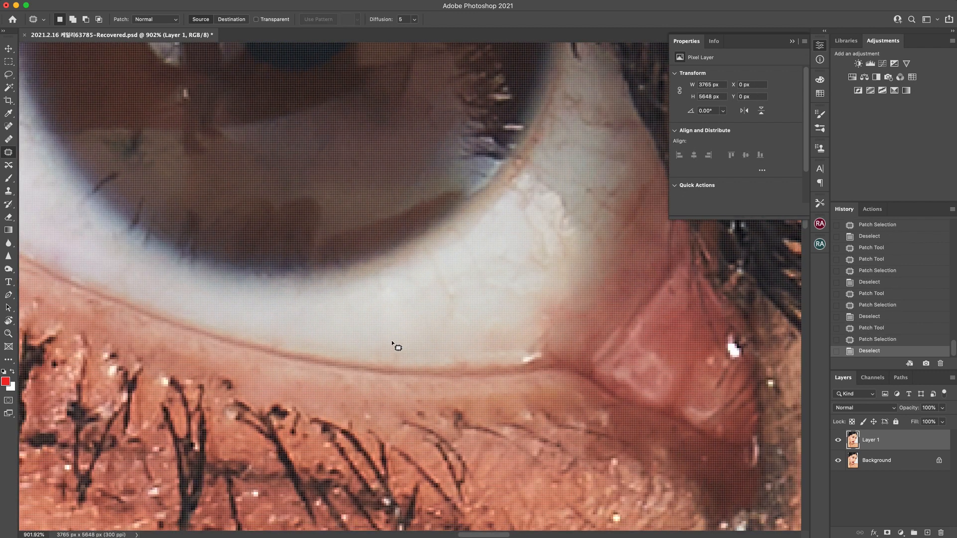
pyautogui.moveTo(392, 341)
pyautogui.mouseDown()
pyautogui.moveTo(380, 357)
pyautogui.moveTo(392, 346)
pyautogui.mouseUp()
pyautogui.moveTo(450, 291)
pyautogui.mouseDown()
pyautogui.moveTo(433, 319)
pyautogui.moveTo(452, 298)
pyautogui.moveTo(477, 294)
pyautogui.moveTo(428, 303)
pyautogui.moveTo(445, 288)
pyautogui.moveTo(432, 326)
pyautogui.moveTo(448, 316)
pyautogui.moveTo(430, 312)
pyautogui.moveTo(466, 311)
pyautogui.mouseUp()
pyautogui.hotkey('ctrl', 'd')
pyautogui.moveTo(410, 270)
pyautogui.mouseDown()
pyautogui.moveTo(416, 286)
pyautogui.moveTo(411, 272)
pyautogui.moveTo(387, 282)
pyautogui.moveTo(377, 274)
pyautogui.moveTo(447, 280)
pyautogui.moveTo(442, 260)
pyautogui.moveTo(471, 245)
pyautogui.mouseUp()
pyautogui.moveTo(483, 261); pyautogui.dragTo(501, 243)
pyautogui.moveTo(513, 247)
pyautogui.mouseDown()
pyautogui.moveTo(499, 264)
pyautogui.moveTo(513, 248)
pyautogui.mouseUp()
pyautogui.moveTo(507, 258); pyautogui.dragTo(517, 247)
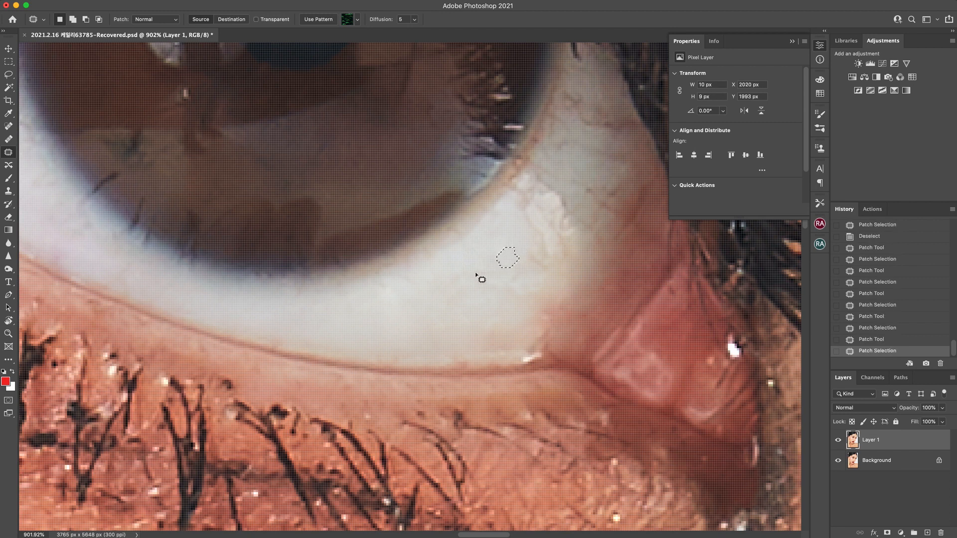
# - Patch the last uneven lines in the lower inner eye white with clean white areas nearby
pyautogui.moveTo(477, 290)
pyautogui.mouseDown()
pyautogui.moveTo(486, 269)
pyautogui.moveTo(481, 283)
pyautogui.mouseUp()
pyautogui.moveTo(484, 269); pyautogui.dragTo(498, 241)
pyautogui.press('super+d')
pyautogui.moveTo(503, 303)
pyautogui.mouseDown()
pyautogui.moveTo(517, 280)
pyautogui.moveTo(472, 277)
pyautogui.mouseUp()
pyautogui.moveTo(504, 241)
pyautogui.mouseDown()
pyautogui.moveTo(481, 265)
pyautogui.moveTo(507, 242)
pyautogui.moveTo(530, 300)
pyautogui.moveTo(531, 264)
pyautogui.mouseUp()
pyautogui.moveTo(526, 286)
pyautogui.mouseDown()
pyautogui.moveTo(535, 263)
pyautogui.moveTo(488, 253)
pyautogui.moveTo(467, 265)
pyautogui.moveTo(498, 290)
pyautogui.moveTo(500, 254)
pyautogui.mouseUp()
pyautogui.hotkey('ctrl', 'd')
# - Compare the cleaned eye with the original by toggling Layer 1's visibility, and check the full portrait
pyautogui.press('z')
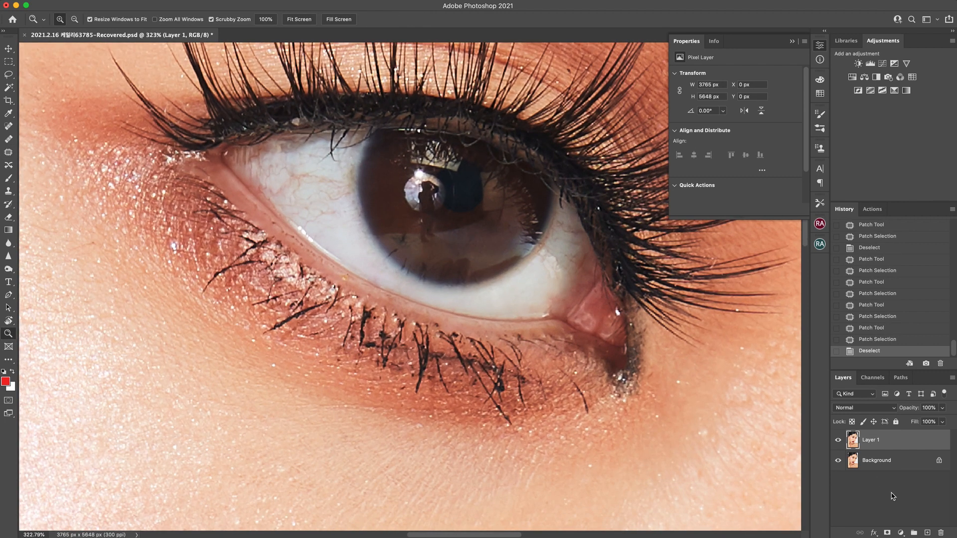
pyautogui.click(838, 441)
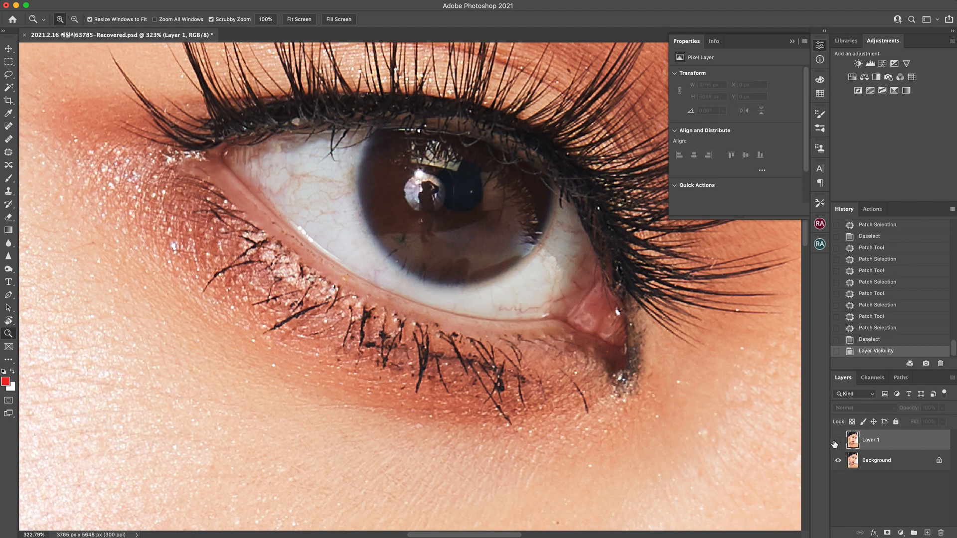
pyautogui.click(838, 440)
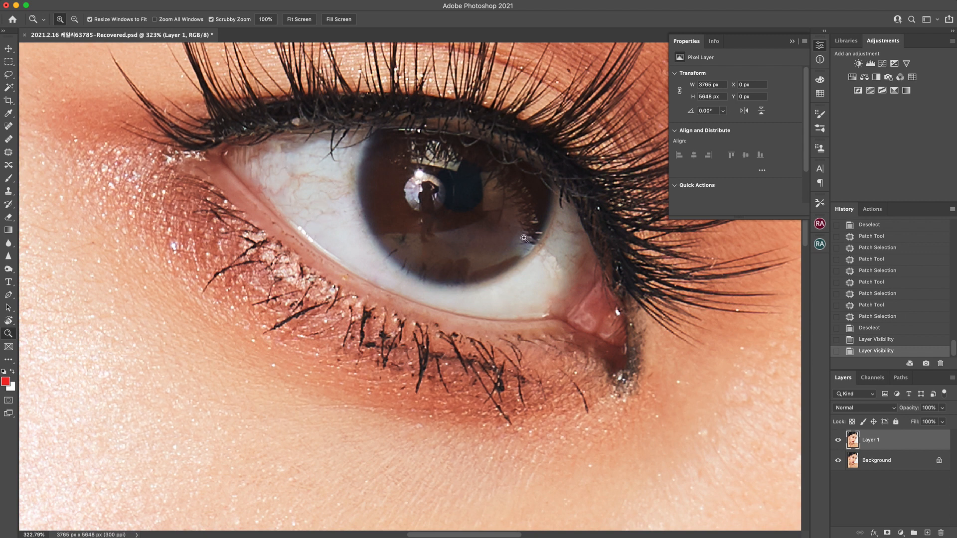
pyautogui.moveTo(623, 290); pyautogui.dragTo(572, 310)
pyautogui.scroll(-6, 572, 311)
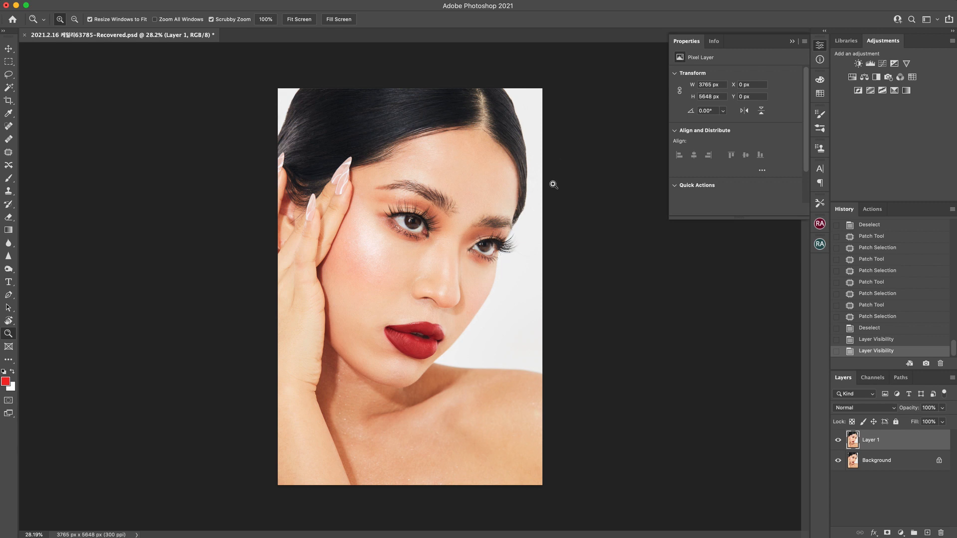
# - Patch the pink crease lines on the heel of the palm with smoother skin from beside them
pyautogui.moveTo(309, 314); pyautogui.dragTo(480, 310)
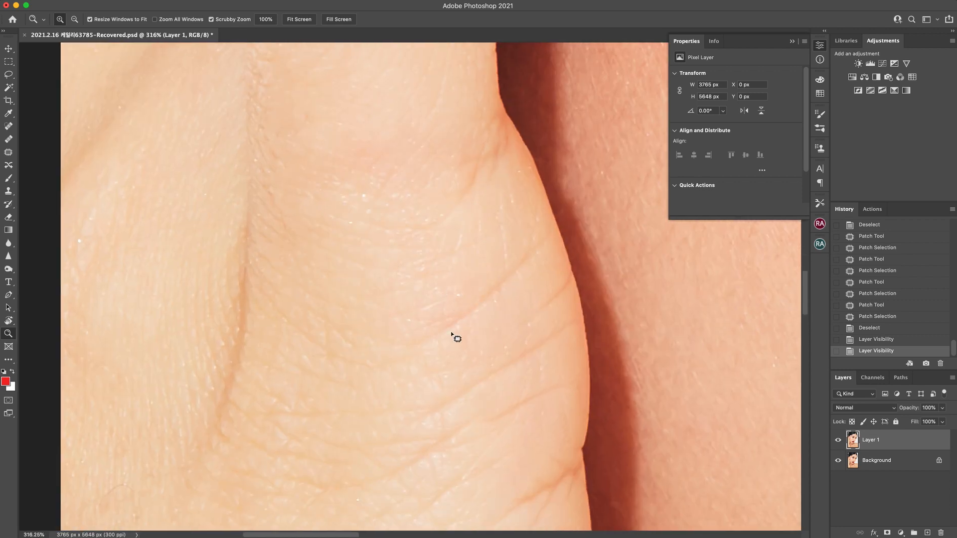
pyautogui.press('j')
pyautogui.moveTo(440, 327)
pyautogui.mouseDown()
pyautogui.moveTo(438, 343)
pyautogui.moveTo(512, 288)
pyautogui.moveTo(548, 246)
pyautogui.moveTo(514, 259)
pyautogui.moveTo(507, 284)
pyautogui.moveTo(512, 304)
pyautogui.moveTo(530, 314)
pyautogui.moveTo(518, 323)
pyautogui.moveTo(568, 289)
pyautogui.moveTo(497, 338)
pyautogui.mouseUp()
pyautogui.hotkey('ctrl', 'd')
pyautogui.hotkey('ctrl', 'd')
pyautogui.moveTo(474, 292)
pyautogui.mouseDown()
pyautogui.moveTo(531, 278)
pyautogui.moveTo(526, 257)
pyautogui.moveTo(514, 277)
pyautogui.moveTo(547, 280)
pyautogui.moveTo(488, 284)
pyautogui.moveTo(506, 234)
pyautogui.mouseUp()
pyautogui.hotkey('ctrl', 'd')
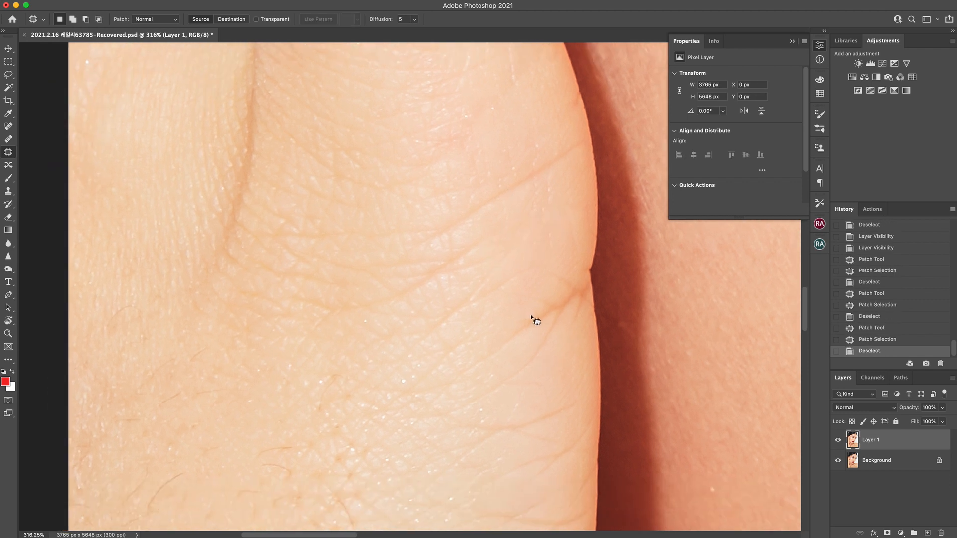
# - Patch the dark crease that runs in from the notch on the hand's edge near the wrist
pyautogui.moveTo(537, 309)
pyautogui.mouseDown()
pyautogui.moveTo(517, 324)
pyautogui.moveTo(540, 326)
pyautogui.mouseUp()
pyautogui.moveTo(574, 282)
pyautogui.mouseDown()
pyautogui.moveTo(537, 311)
pyautogui.moveTo(534, 291)
pyautogui.moveTo(585, 321)
pyautogui.moveTo(579, 304)
pyautogui.mouseUp()
pyautogui.press('super+d')
pyautogui.moveTo(579, 314); pyautogui.dragTo(571, 342)
pyautogui.press('super+d')
# - Patch a fine dark hair and a small dark line in the middle of the wrist skin
pyautogui.moveTo(508, 305); pyautogui.dragTo(709, 190)
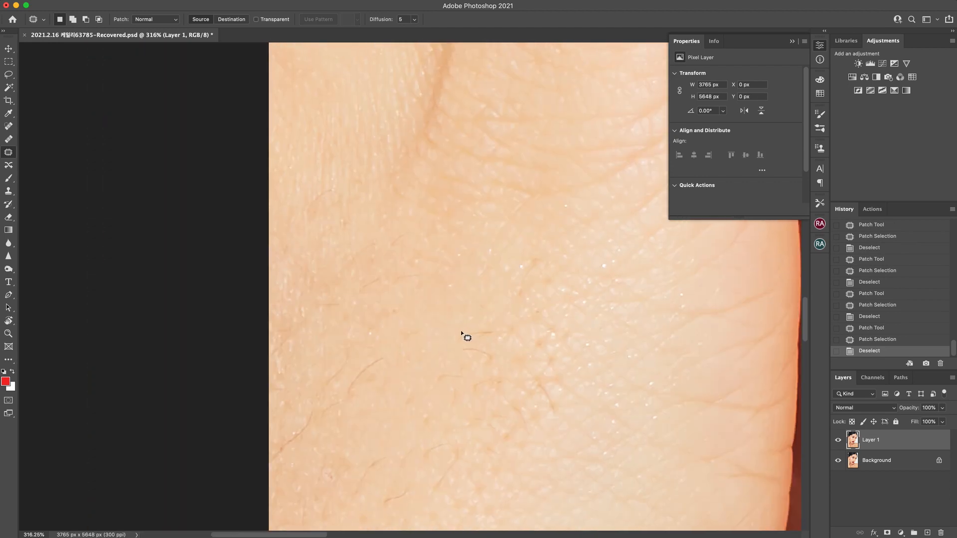
pyautogui.moveTo(460, 330)
pyautogui.mouseDown()
pyautogui.moveTo(480, 340)
pyautogui.moveTo(489, 327)
pyautogui.moveTo(459, 332)
pyautogui.mouseUp()
pyautogui.moveTo(481, 331); pyautogui.dragTo(482, 310)
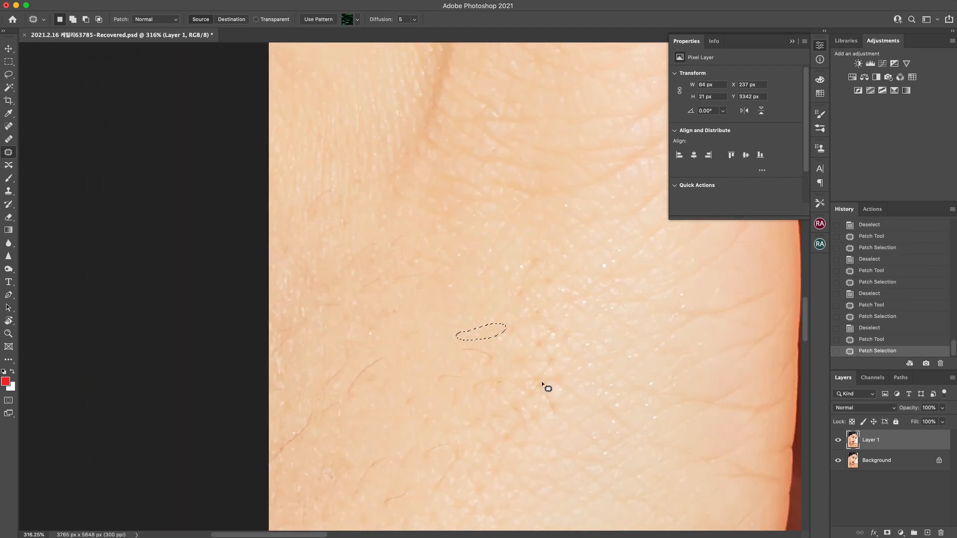
pyautogui.moveTo(560, 407)
pyautogui.mouseDown()
pyautogui.moveTo(537, 380)
pyautogui.moveTo(565, 383)
pyautogui.moveTo(572, 408)
pyautogui.mouseUp()
pyautogui.press('super+d')
# - Patch the short crease at the lower edge of the wrist beside the neck shadow
pyautogui.moveTo(593, 383); pyautogui.dragTo(419, 338)
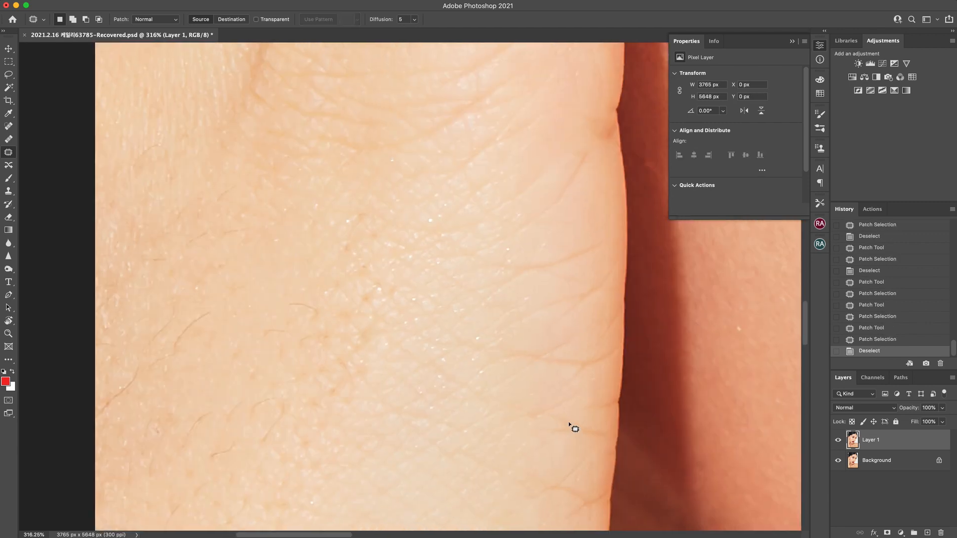
pyautogui.moveTo(568, 421)
pyautogui.mouseDown()
pyautogui.moveTo(566, 438)
pyautogui.moveTo(583, 434)
pyautogui.moveTo(570, 422)
pyautogui.mouseUp()
pyautogui.moveTo(580, 426); pyautogui.dragTo(546, 447)
pyautogui.press('super+d')
# - Patch the fine hairs on the wrist skin toward the image's outer edge
pyautogui.hscroll(-8, 354, 357)
pyautogui.moveTo(368, 343)
pyautogui.mouseDown()
pyautogui.moveTo(383, 343)
pyautogui.moveTo(382, 323)
pyautogui.moveTo(369, 343)
pyautogui.moveTo(409, 411)
pyautogui.mouseUp()
pyautogui.press('super+d')
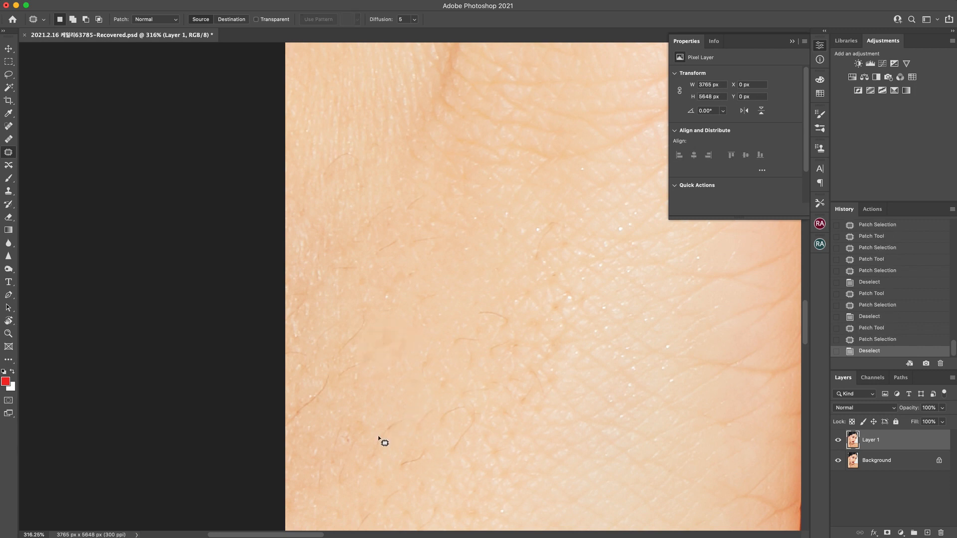
pyautogui.moveTo(380, 440)
pyautogui.mouseDown()
pyautogui.moveTo(368, 459)
pyautogui.moveTo(404, 423)
pyautogui.moveTo(399, 411)
pyautogui.moveTo(391, 423)
pyautogui.moveTo(379, 398)
pyautogui.mouseUp()
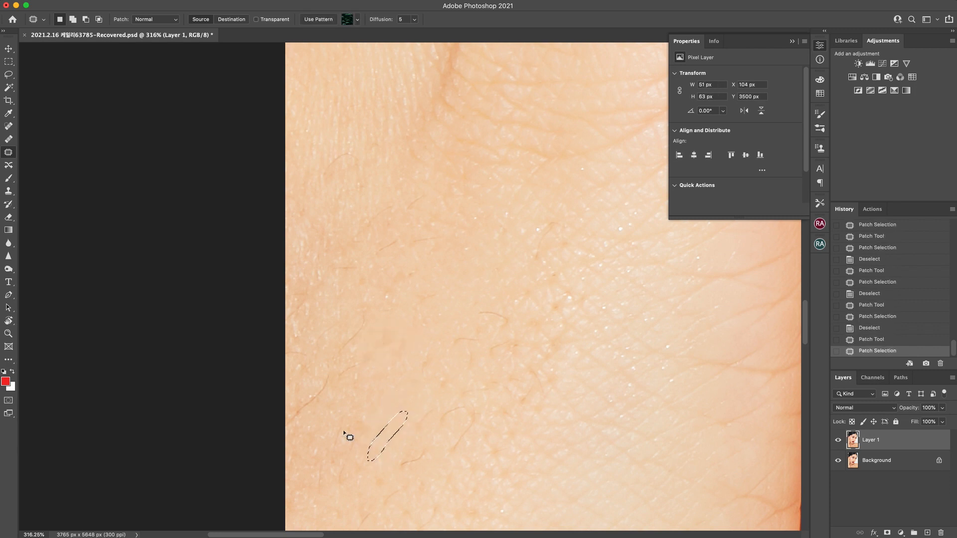
pyautogui.moveTo(343, 425)
pyautogui.mouseDown()
pyautogui.moveTo(339, 452)
pyautogui.moveTo(350, 413)
pyautogui.mouseUp()
pyautogui.press('super+d')
# - Patch the curved stray hairs lower on the wrist with clean adjacent skin
pyautogui.moveTo(459, 449)
pyautogui.mouseDown()
pyautogui.moveTo(423, 366)
pyautogui.moveTo(409, 358)
pyautogui.mouseUp()
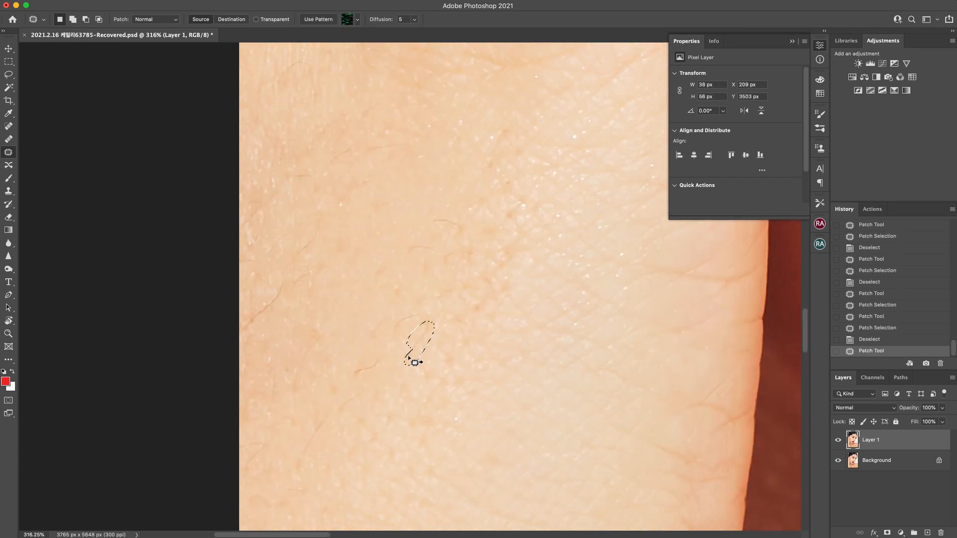
pyautogui.moveTo(381, 393); pyautogui.dragTo(419, 408)
pyautogui.press('super+d')
pyautogui.moveTo(367, 360); pyautogui.dragTo(405, 363)
pyautogui.press('super+d')
pyautogui.moveTo(404, 288); pyautogui.dragTo(432, 387)
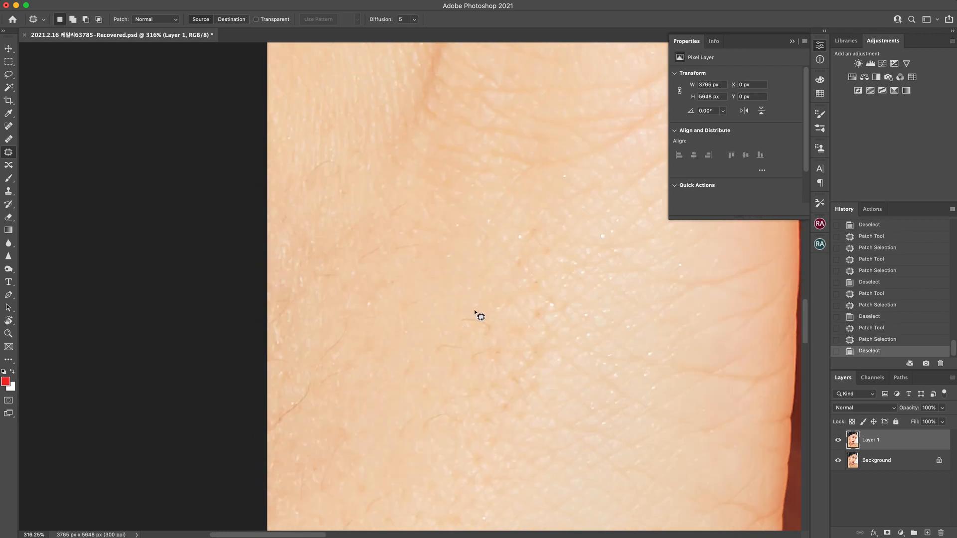
# - Patch the short fine hair and the small marks beside it in the middle of the wrist skin
pyautogui.moveTo(480, 315)
pyautogui.mouseDown()
pyautogui.moveTo(501, 331)
pyautogui.moveTo(475, 319)
pyautogui.moveTo(504, 277)
pyautogui.mouseUp()
pyautogui.press('super+d')
pyautogui.press('z')
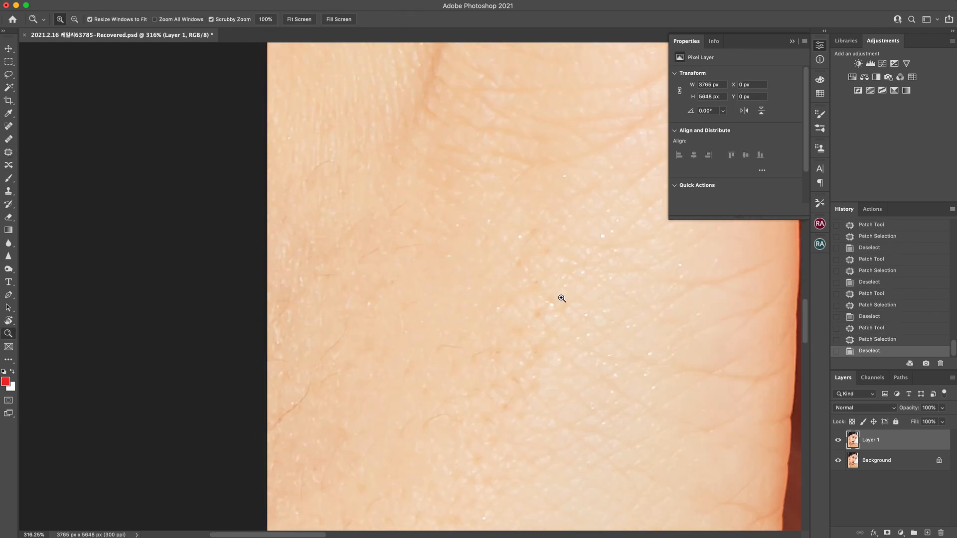
pyautogui.moveTo(561, 298); pyautogui.dragTo(514, 278)
pyautogui.moveTo(558, 321); pyautogui.dragTo(596, 348)
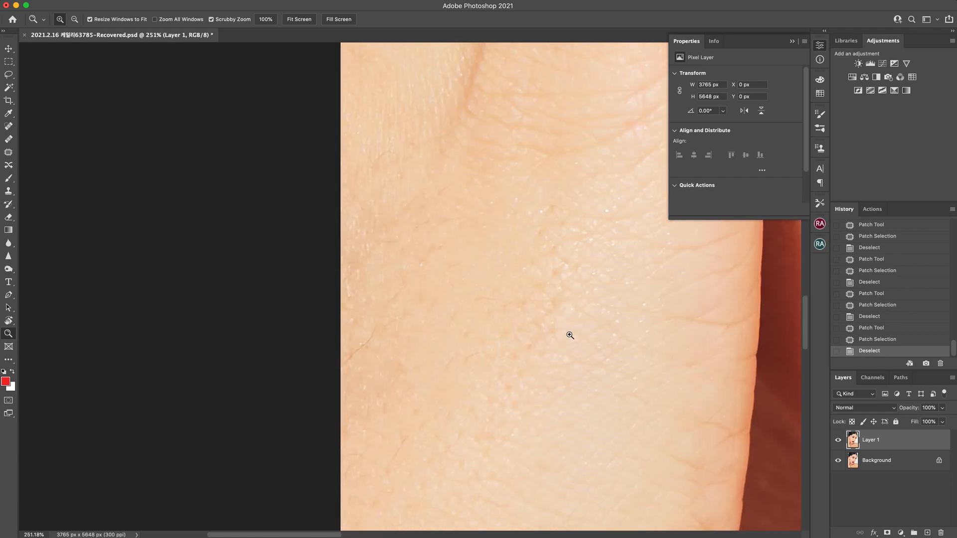
pyautogui.press('j')
pyautogui.moveTo(533, 338)
pyautogui.mouseDown()
pyautogui.moveTo(522, 352)
pyautogui.moveTo(537, 344)
pyautogui.mouseUp()
pyautogui.moveTo(532, 348); pyautogui.dragTo(529, 365)
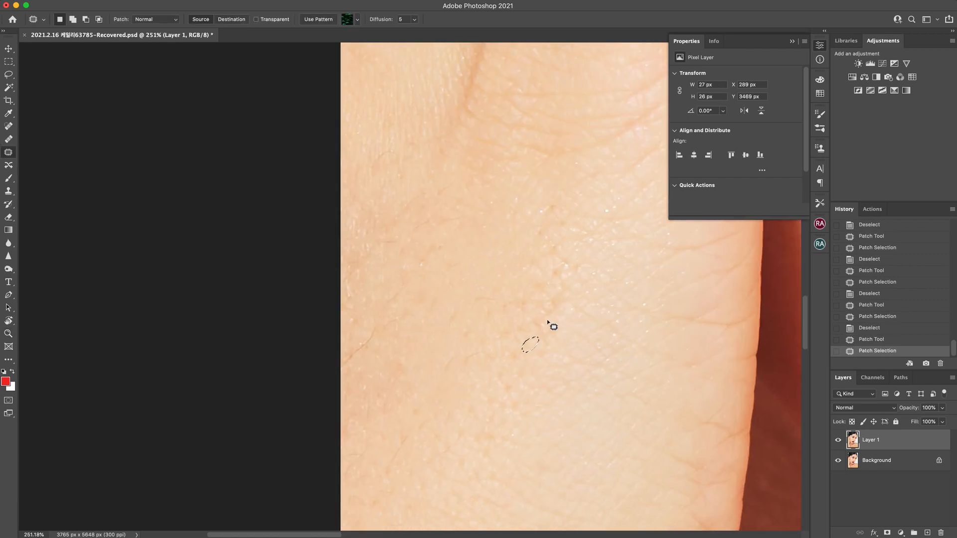
pyautogui.moveTo(543, 319)
pyautogui.mouseDown()
pyautogui.moveTo(551, 344)
pyautogui.moveTo(557, 329)
pyautogui.mouseUp()
pyautogui.moveTo(551, 333)
pyautogui.mouseDown()
pyautogui.moveTo(563, 351)
pyautogui.moveTo(560, 300)
pyautogui.mouseUp()
# - Patch the thin curved hairs in the central wrist area with clean neighbouring skin
pyautogui.moveTo(477, 292)
pyautogui.mouseDown()
pyautogui.moveTo(480, 313)
pyautogui.moveTo(477, 294)
pyautogui.mouseUp()
pyautogui.moveTo(488, 309); pyautogui.dragTo(501, 335)
pyautogui.press('super+d')
pyautogui.moveTo(523, 294)
pyautogui.mouseDown()
pyautogui.moveTo(498, 308)
pyautogui.moveTo(524, 296)
pyautogui.mouseUp()
pyautogui.moveTo(516, 299)
pyautogui.mouseDown()
pyautogui.moveTo(481, 295)
pyautogui.moveTo(483, 310)
pyautogui.mouseUp()
pyautogui.moveTo(486, 305); pyautogui.dragTo(466, 308)
# - Patch the long dark hair on the wrist near the image's outer edge
pyautogui.moveTo(360, 345)
pyautogui.mouseDown()
pyautogui.moveTo(378, 342)
pyautogui.moveTo(361, 342)
pyautogui.moveTo(384, 301)
pyautogui.moveTo(407, 313)
pyautogui.moveTo(390, 321)
pyautogui.mouseUp()
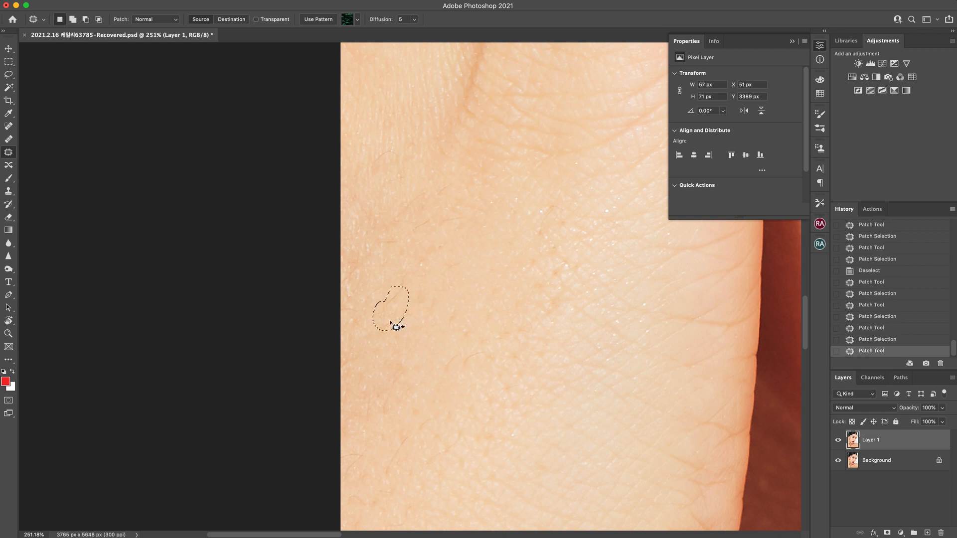
pyautogui.moveTo(379, 357); pyautogui.dragTo(390, 393)
pyautogui.press('super+d')
# - Patch the fine stray hairs farther down the wrist, close to the image's outer edge
pyautogui.moveTo(455, 335); pyautogui.dragTo(493, 314)
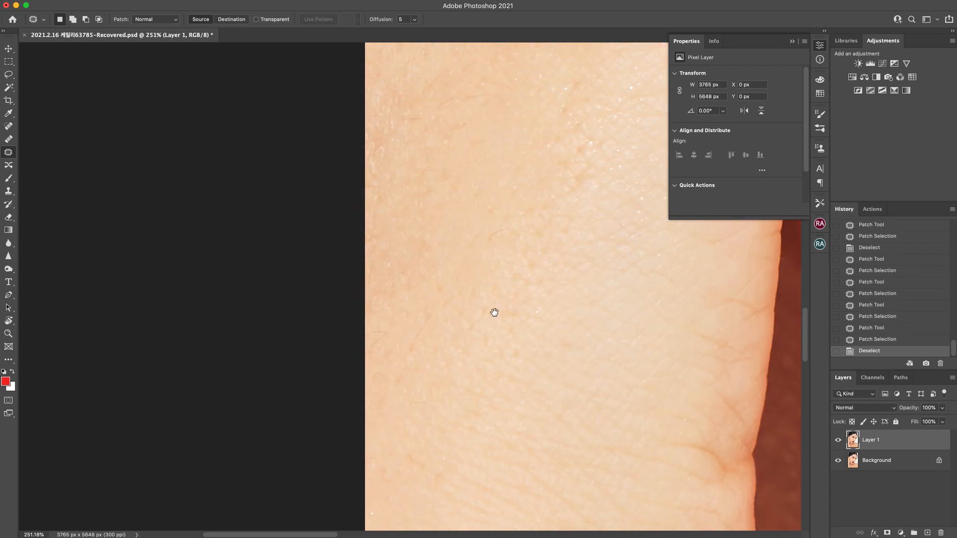
pyautogui.moveTo(422, 317)
pyautogui.mouseDown()
pyautogui.moveTo(406, 352)
pyautogui.moveTo(434, 326)
pyautogui.moveTo(431, 310)
pyautogui.mouseUp()
pyautogui.moveTo(421, 333)
pyautogui.mouseDown()
pyautogui.moveTo(440, 348)
pyautogui.moveTo(421, 400)
pyautogui.moveTo(434, 376)
pyautogui.mouseUp()
pyautogui.press('super+d')
pyautogui.moveTo(428, 394); pyautogui.dragTo(438, 416)
# - Patch the short crease low on the wrist beside its shadowed edge with smooth adjacent skin
pyautogui.moveTo(486, 281)
pyautogui.mouseDown()
pyautogui.moveTo(436, 314)
pyautogui.moveTo(441, 334)
pyautogui.mouseUp()
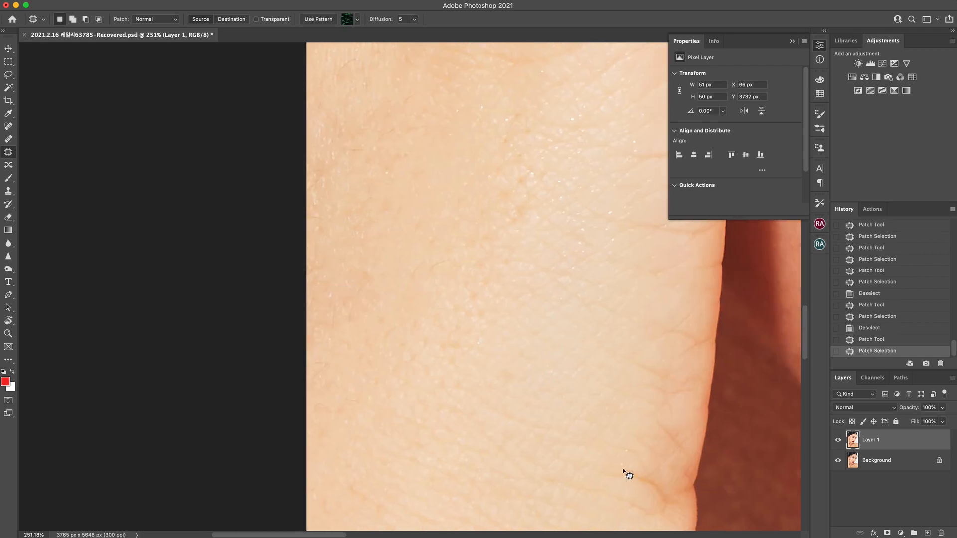
pyautogui.moveTo(627, 470)
pyautogui.mouseDown()
pyautogui.moveTo(649, 506)
pyautogui.moveTo(688, 413)
pyautogui.mouseUp()
pyautogui.click(691, 512)
pyautogui.moveTo(691, 405); pyautogui.dragTo(670, 489)
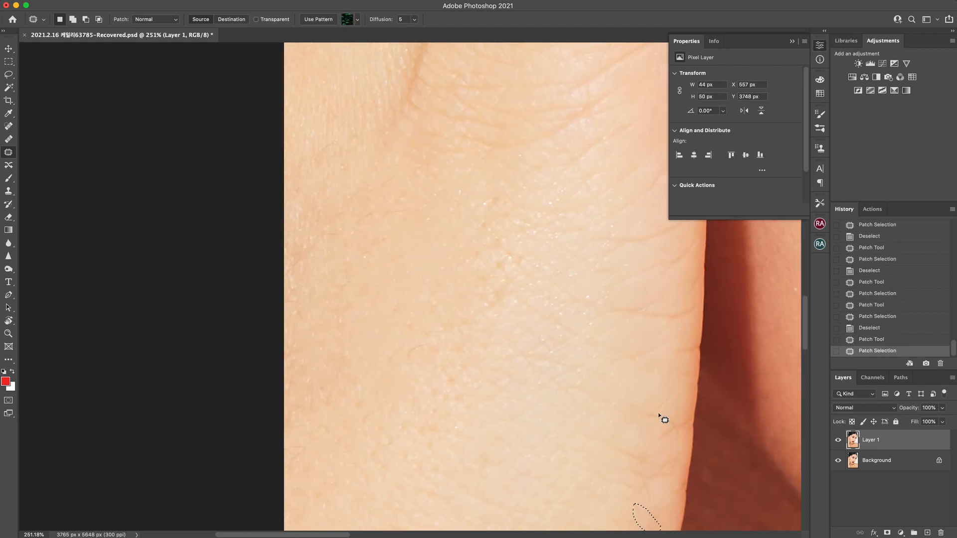
# - Patch the fine creases running inward from the shadowed edge of the wrist
pyautogui.moveTo(606, 309)
pyautogui.mouseDown()
pyautogui.moveTo(683, 320)
pyautogui.moveTo(650, 314)
pyautogui.moveTo(630, 336)
pyautogui.mouseUp()
pyautogui.click(564, 328)
pyautogui.moveTo(563, 328); pyautogui.dragTo(570, 378)
pyautogui.scroll(2, 570, 377)
pyautogui.moveTo(519, 361)
pyautogui.mouseDown()
pyautogui.moveTo(495, 393)
pyautogui.moveTo(518, 378)
pyautogui.moveTo(512, 321)
pyautogui.moveTo(536, 344)
pyautogui.moveTo(673, 302)
pyautogui.mouseUp()
pyautogui.press('super+d')
# - Patch the remaining short lines higher up along the shadowed edge of the wrist
pyautogui.moveTo(655, 315); pyautogui.dragTo(628, 341)
pyautogui.press('super+d')
pyautogui.moveTo(679, 352)
pyautogui.mouseDown()
pyautogui.moveTo(641, 375)
pyautogui.moveTo(604, 359)
pyautogui.mouseUp()
pyautogui.moveTo(604, 365); pyautogui.dragTo(602, 343)
pyautogui.moveTo(616, 267)
pyautogui.mouseDown()
pyautogui.moveTo(620, 284)
pyautogui.moveTo(617, 270)
pyautogui.mouseUp()
pyautogui.moveTo(612, 286); pyautogui.dragTo(613, 314)
pyautogui.press('super+d')
# - Patch the small creases and marks just below the deep fold at the heel of the hand
pyautogui.moveTo(519, 268); pyautogui.dragTo(532, 357)
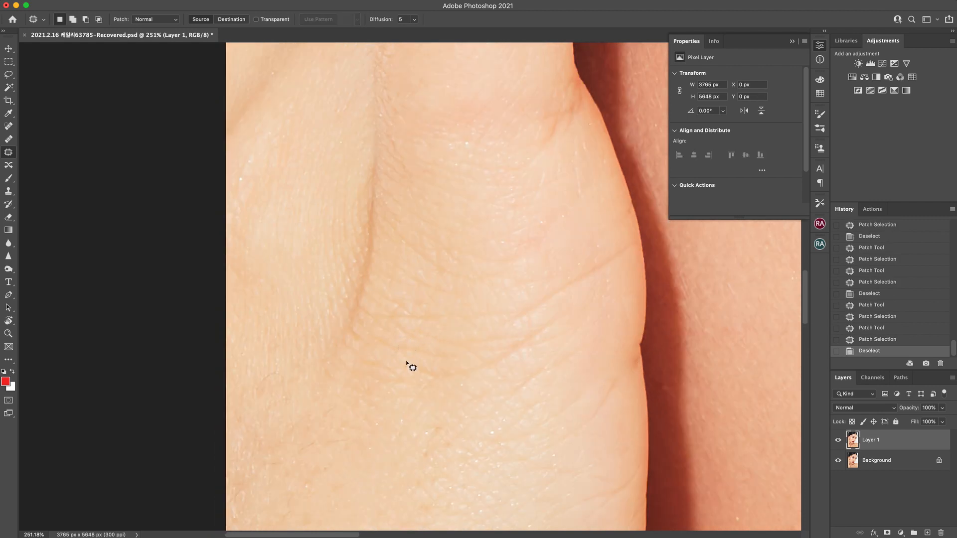
pyautogui.moveTo(414, 361)
pyautogui.mouseDown()
pyautogui.moveTo(393, 380)
pyautogui.moveTo(451, 366)
pyautogui.moveTo(399, 390)
pyautogui.mouseUp()
pyautogui.moveTo(459, 368)
pyautogui.mouseDown()
pyautogui.moveTo(527, 347)
pyautogui.moveTo(456, 401)
pyautogui.mouseUp()
pyautogui.press('super+d')
pyautogui.moveTo(438, 436); pyautogui.dragTo(434, 428)
pyautogui.moveTo(433, 442); pyautogui.dragTo(398, 475)
pyautogui.press('super+d')
# - Patch the long diagonal crease across the heel of the hand and the small line near its edge
pyautogui.press('z')
pyautogui.moveTo(566, 393); pyautogui.dragTo(514, 356)
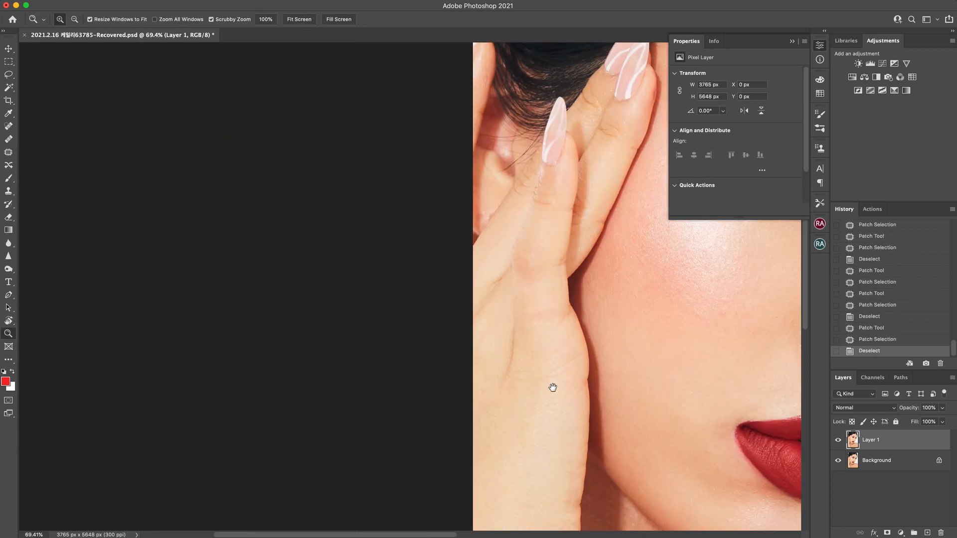
pyautogui.moveTo(552, 387); pyautogui.dragTo(576, 316)
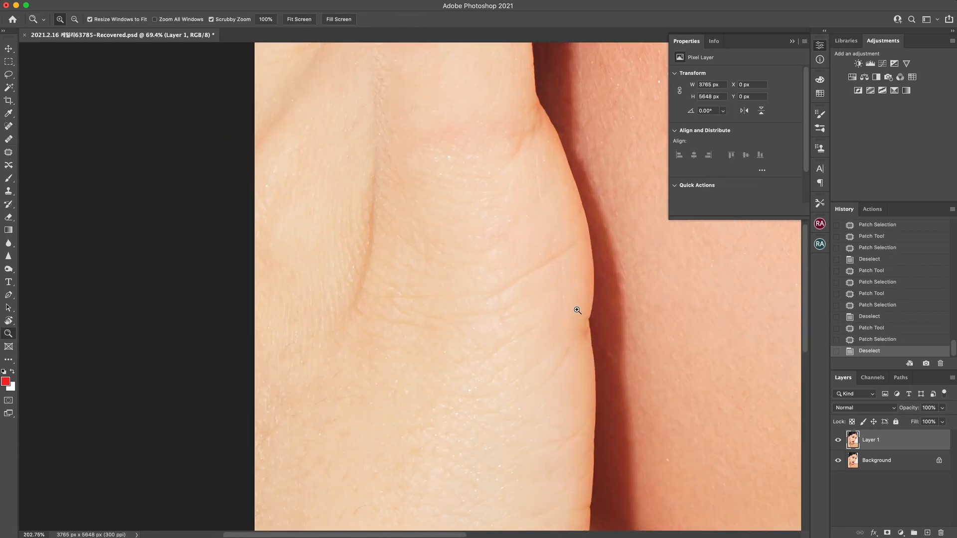
pyautogui.press('j')
pyautogui.moveTo(488, 302)
pyautogui.mouseDown()
pyautogui.moveTo(583, 252)
pyautogui.moveTo(557, 253)
pyautogui.moveTo(540, 320)
pyautogui.moveTo(537, 388)
pyautogui.moveTo(562, 388)
pyautogui.moveTo(566, 437)
pyautogui.moveTo(547, 439)
pyautogui.moveTo(569, 434)
pyautogui.moveTo(560, 430)
pyautogui.mouseUp()
pyautogui.hotkey('ctrl', 'd')
pyautogui.press('super+d')
pyautogui.moveTo(557, 442); pyautogui.dragTo(536, 470)
pyautogui.press('super+d')
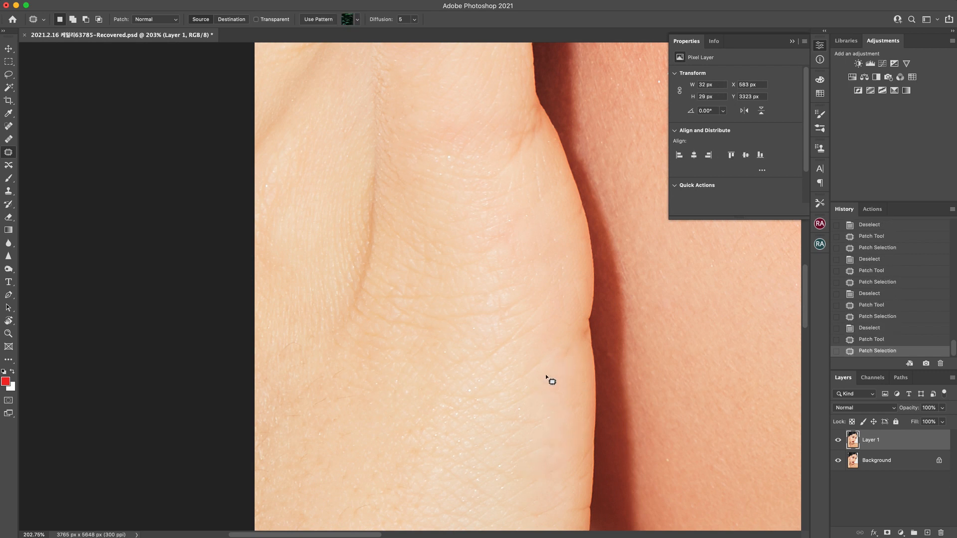
# - Patch the crease on the side of the hand where its outline bends toward the cheek
pyautogui.press('z')
pyautogui.moveTo(549, 378); pyautogui.dragTo(501, 380)
pyautogui.moveTo(532, 314); pyautogui.dragTo(560, 315)
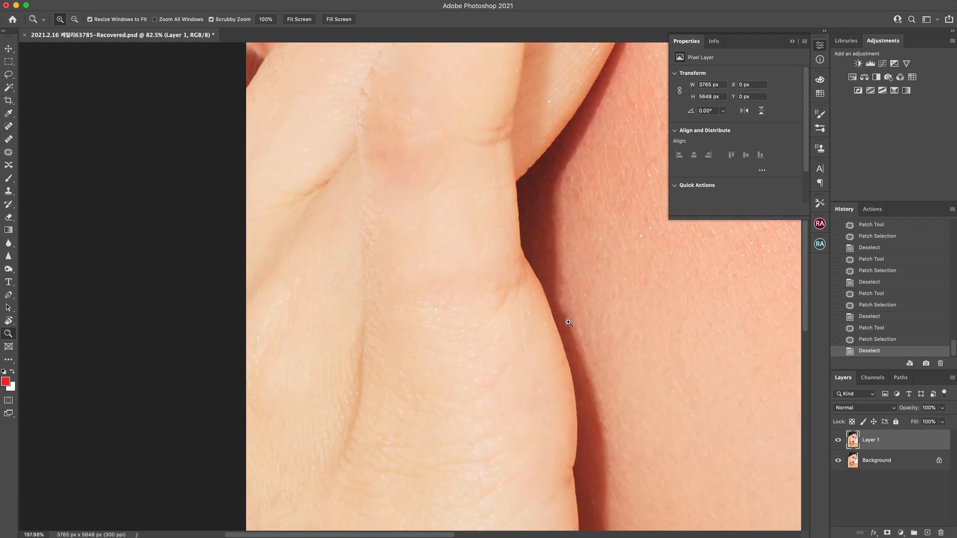
pyautogui.press('j')
pyautogui.moveTo(515, 279)
pyautogui.mouseDown()
pyautogui.moveTo(488, 289)
pyautogui.moveTo(520, 301)
pyautogui.moveTo(509, 316)
pyautogui.moveTo(419, 276)
pyautogui.moveTo(395, 313)
pyautogui.moveTo(462, 276)
pyautogui.moveTo(476, 234)
pyautogui.moveTo(460, 328)
pyautogui.mouseUp()
pyautogui.press('super+d')
pyautogui.moveTo(521, 276)
pyautogui.mouseDown()
pyautogui.moveTo(523, 292)
pyautogui.moveTo(519, 280)
pyautogui.mouseUp()
pyautogui.moveTo(516, 289); pyautogui.dragTo(512, 320)
pyautogui.press('super+d')
# - Toggle the visibility of Layer 1 repeatedly to compare the retouched hand with the original
pyautogui.press('z')
pyautogui.moveTo(531, 354)
pyautogui.mouseDown()
pyautogui.moveTo(502, 340)
pyautogui.moveTo(496, 353)
pyautogui.mouseUp()
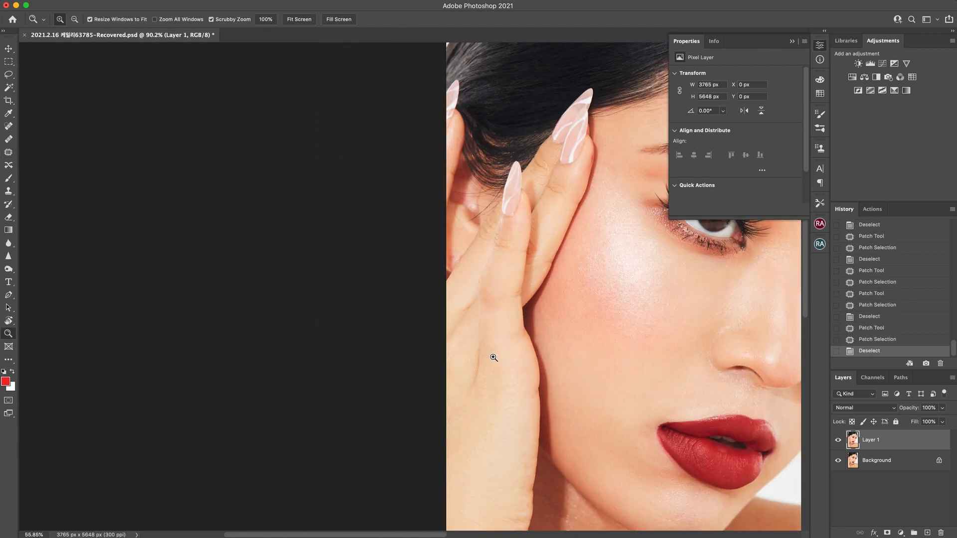
pyautogui.click(837, 441)
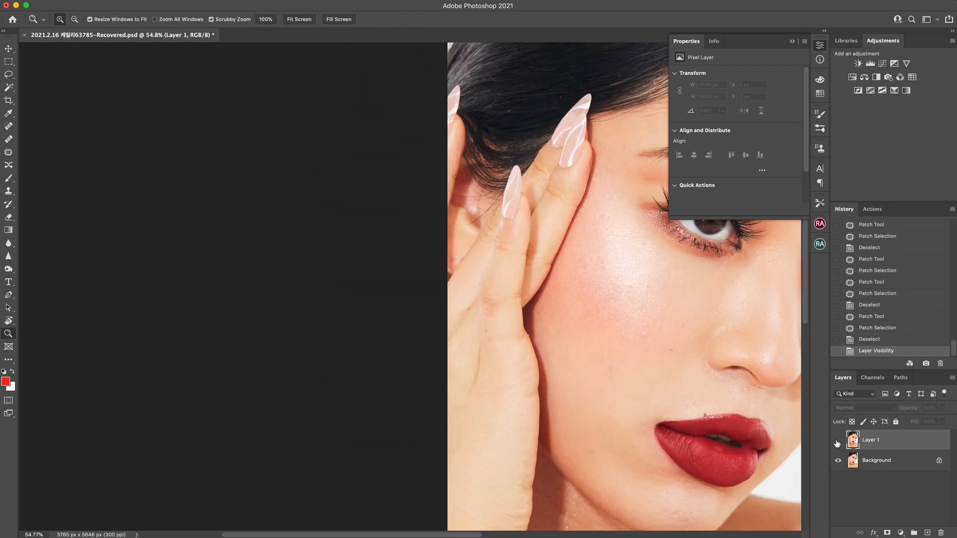
pyautogui.click(837, 441)
pyautogui.click(837, 441)
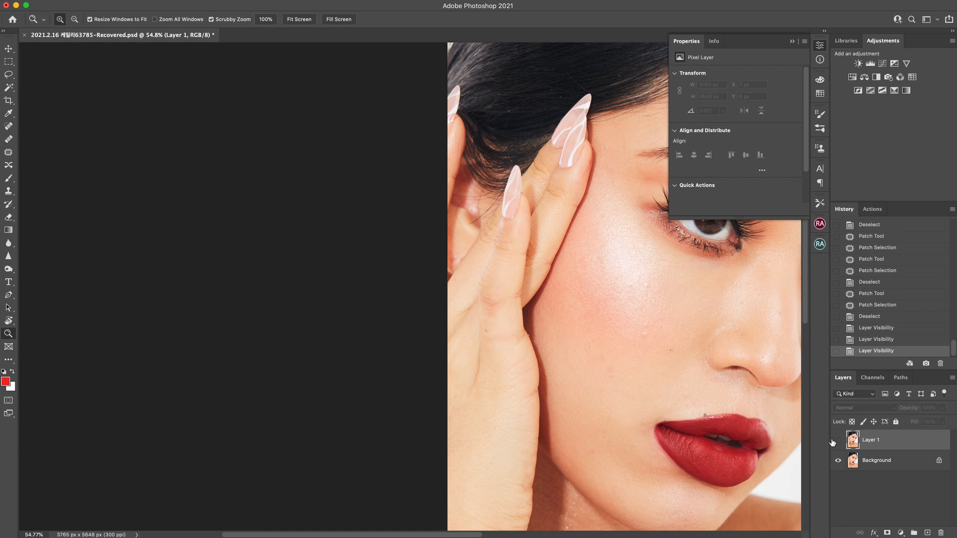
pyautogui.click(836, 441)
pyautogui.click(833, 440)
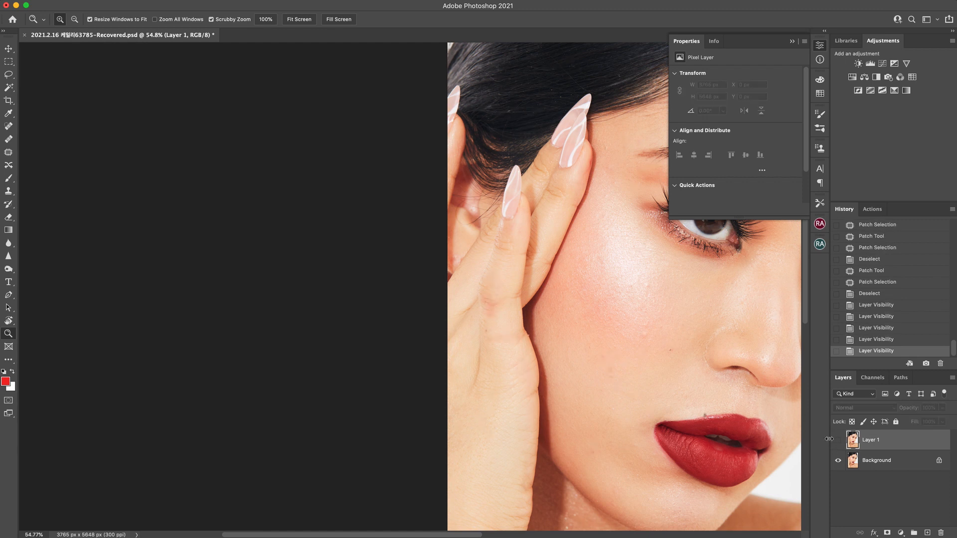
pyautogui.click(838, 440)
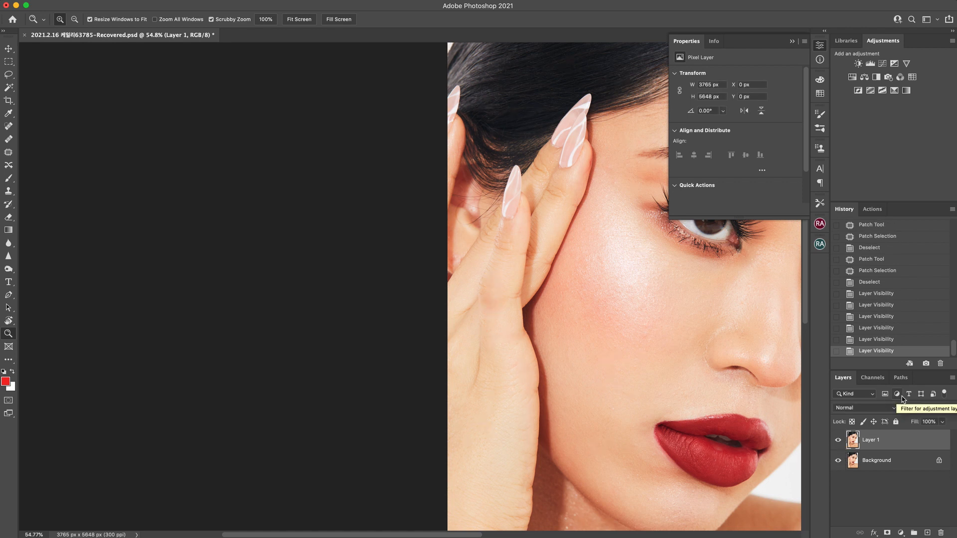
# - View the whole portrait and toggle Layer 1 on and off to compare the full retouch with the original
pyautogui.scroll(-4, 487, 235)
pyautogui.hscroll(6, 487, 235)
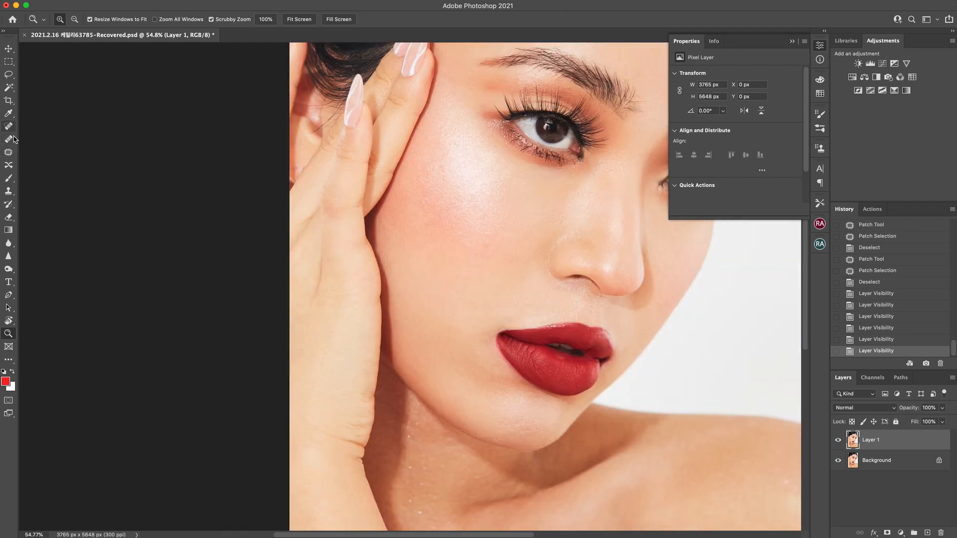
pyautogui.moveTo(581, 269); pyautogui.dragTo(568, 268)
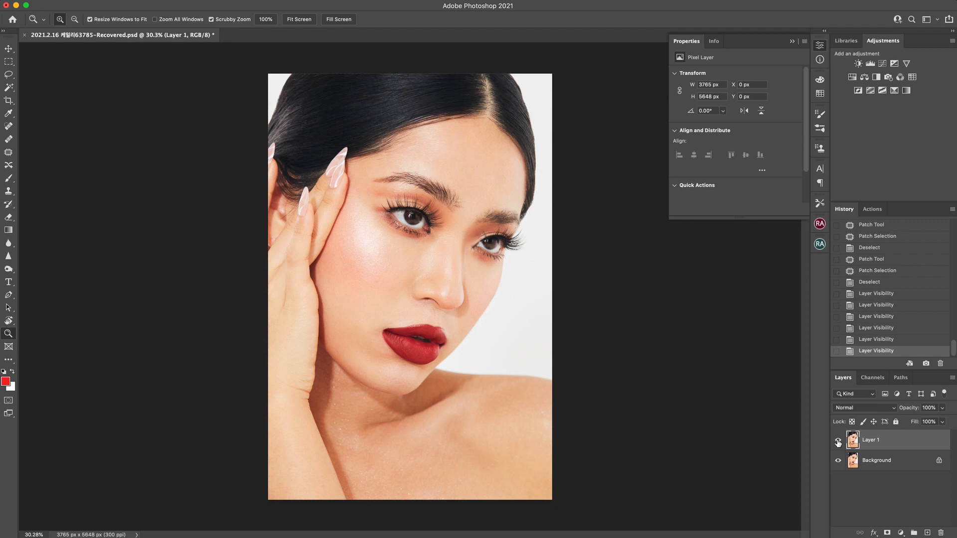
pyautogui.click(837, 440)
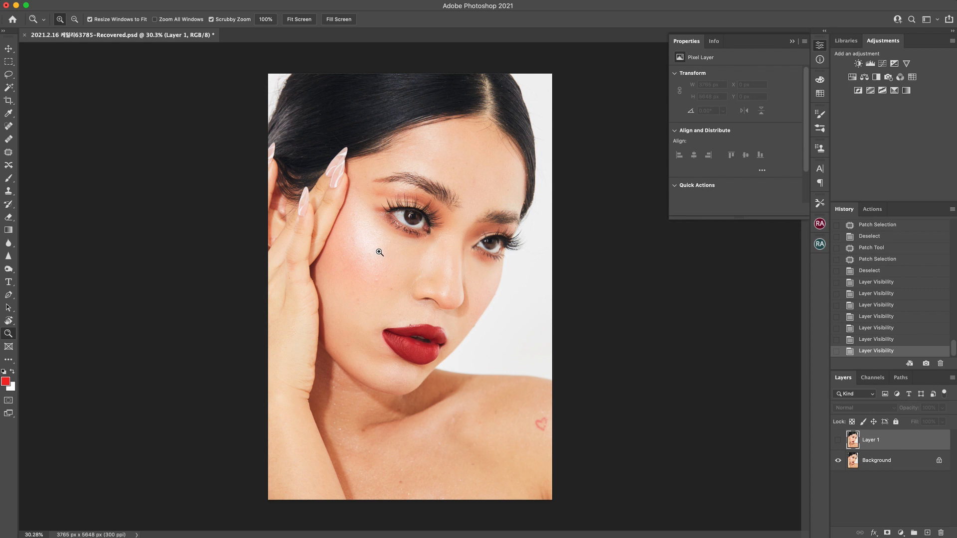
pyautogui.moveTo(414, 257); pyautogui.dragTo(429, 267)
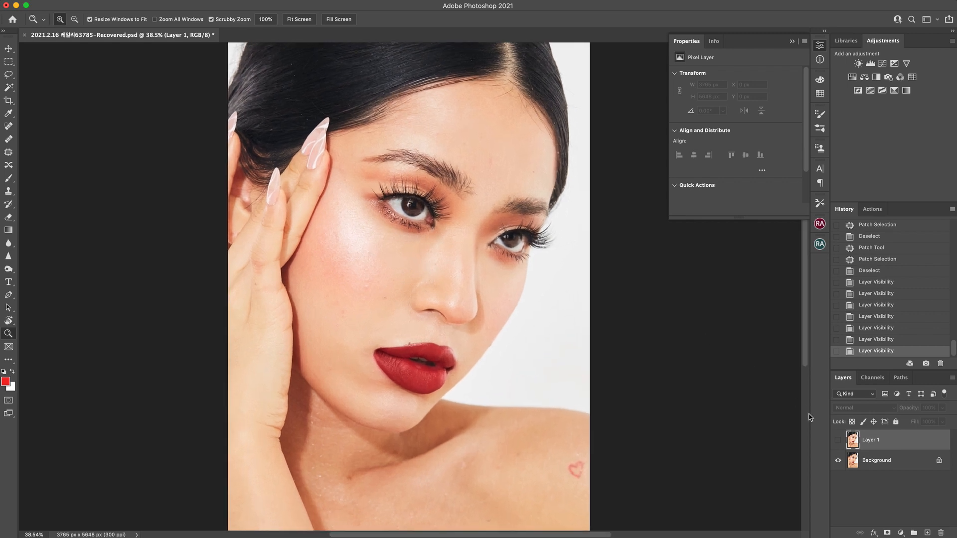
pyautogui.click(839, 441)
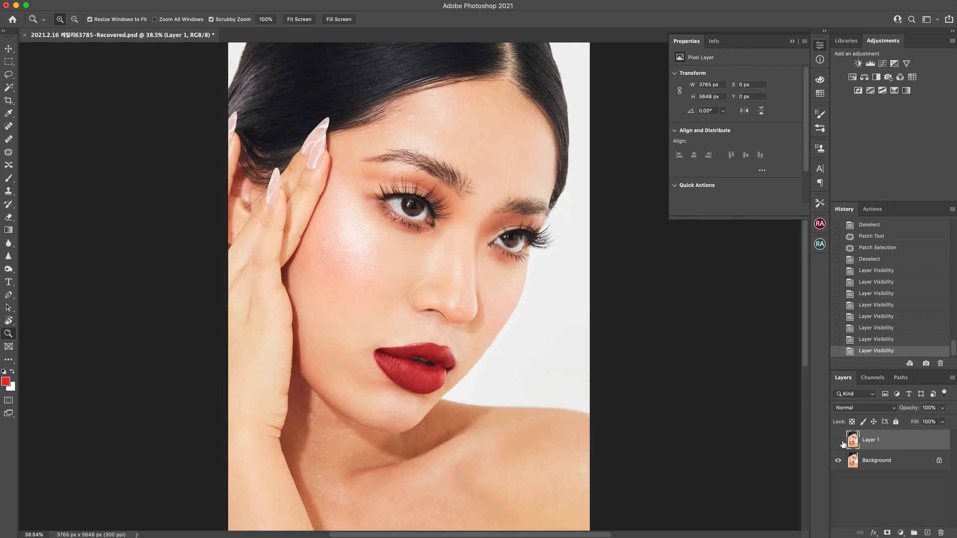
pyautogui.click(838, 440)
pyautogui.click(839, 441)
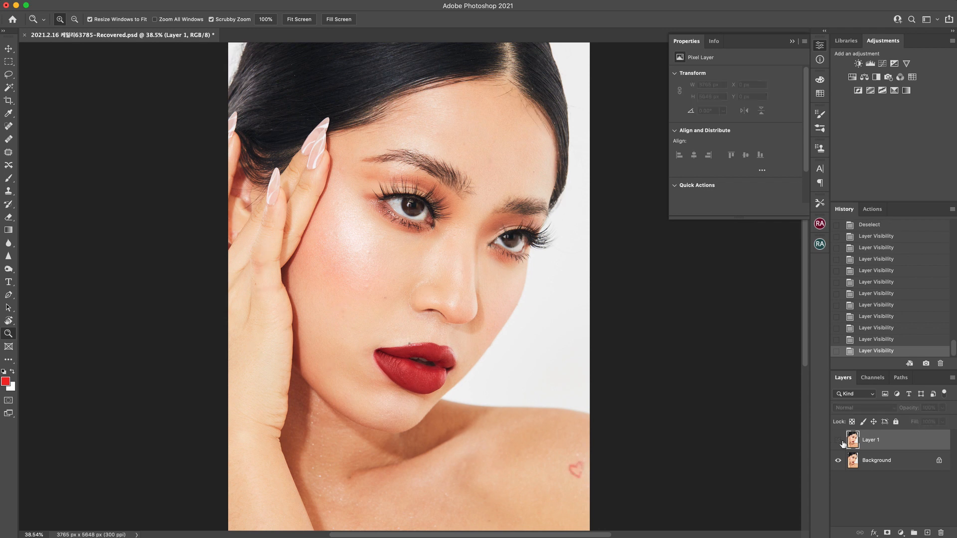
pyautogui.click(838, 440)
pyautogui.click(838, 441)
pyautogui.click(839, 440)
pyautogui.click(838, 441)
pyautogui.click(838, 440)
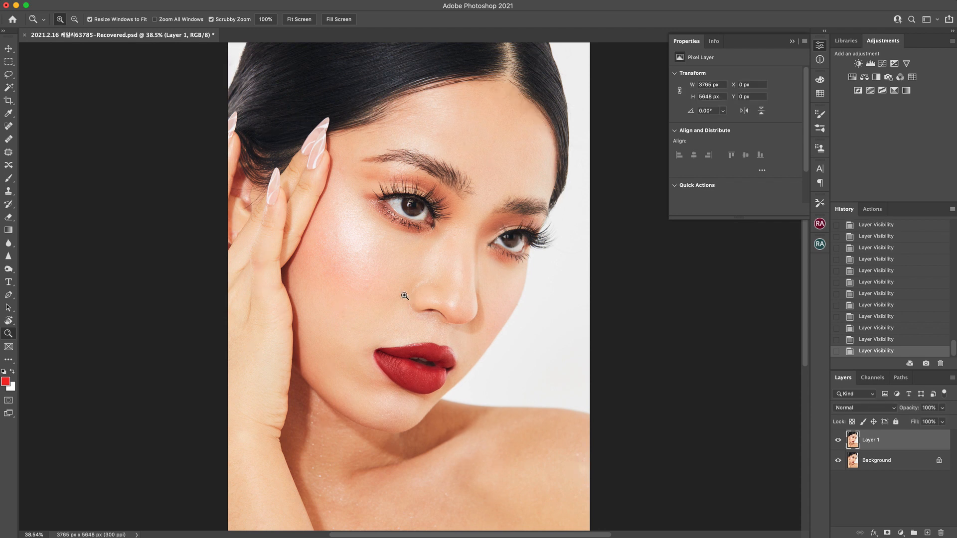
# - Examine the retouched cheek's skin texture up close and again in the full portrait
pyautogui.moveTo(363, 278); pyautogui.dragTo(353, 277)
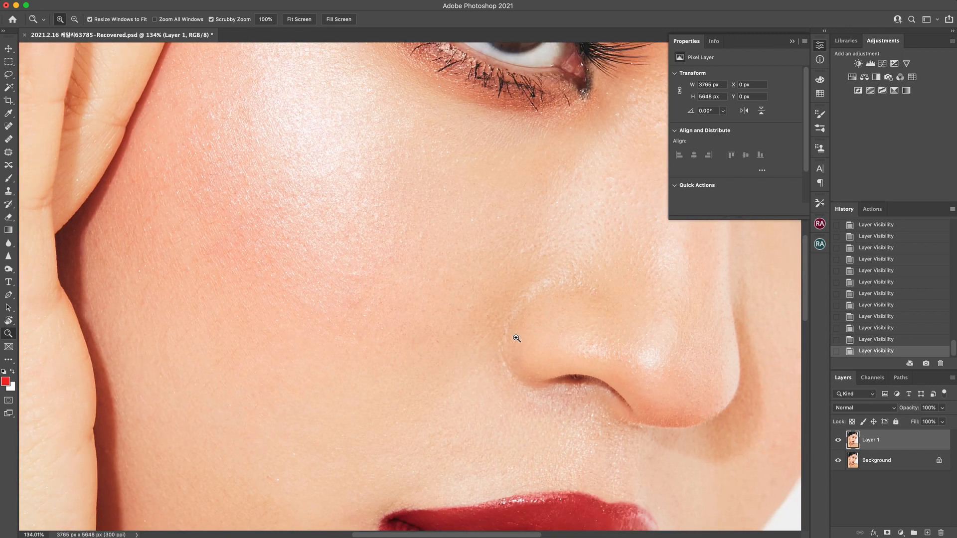
pyautogui.press('super+0')
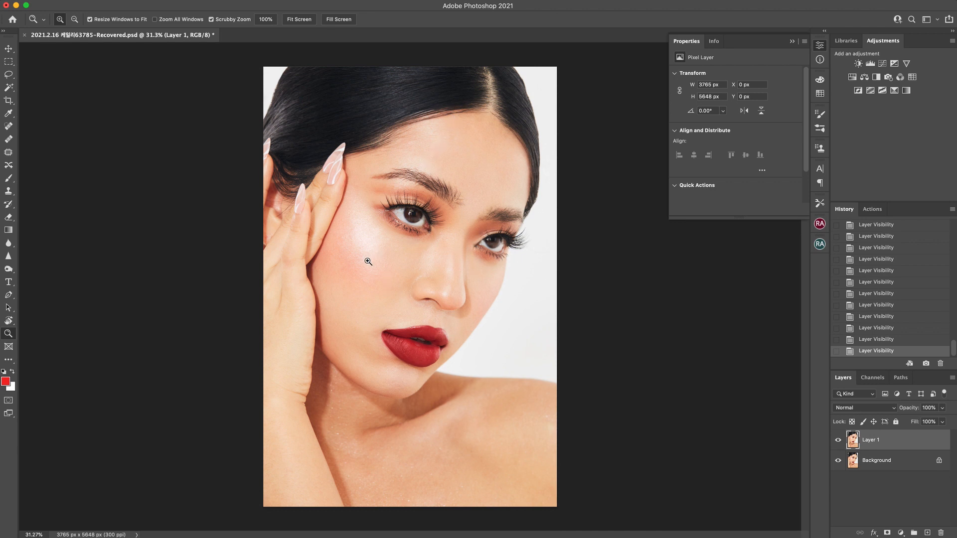
pyautogui.moveTo(374, 271); pyautogui.dragTo(454, 320)
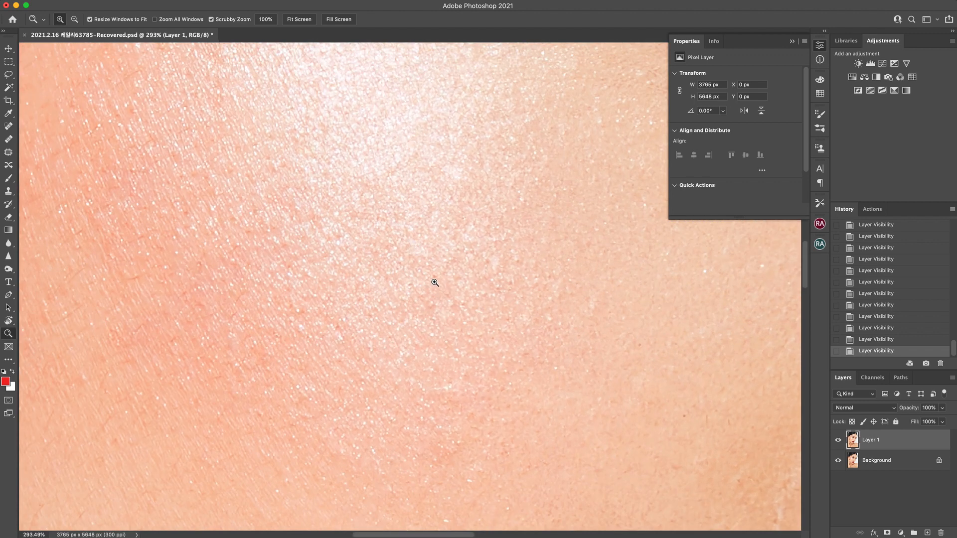
pyautogui.moveTo(447, 327); pyautogui.dragTo(487, 284)
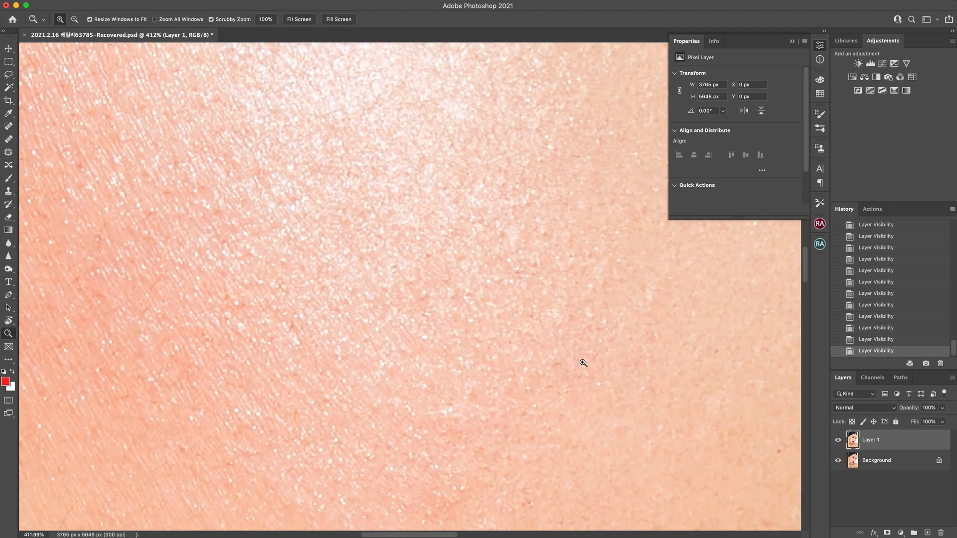
pyautogui.moveTo(581, 362); pyautogui.dragTo(486, 314)
pyautogui.hscroll(2, 560, 349)
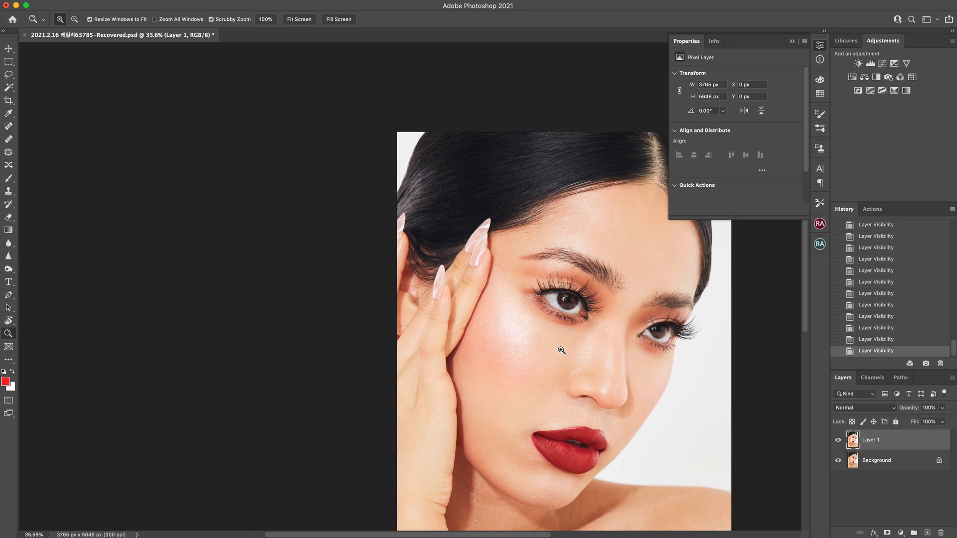
pyautogui.hscroll(6, 558, 346)
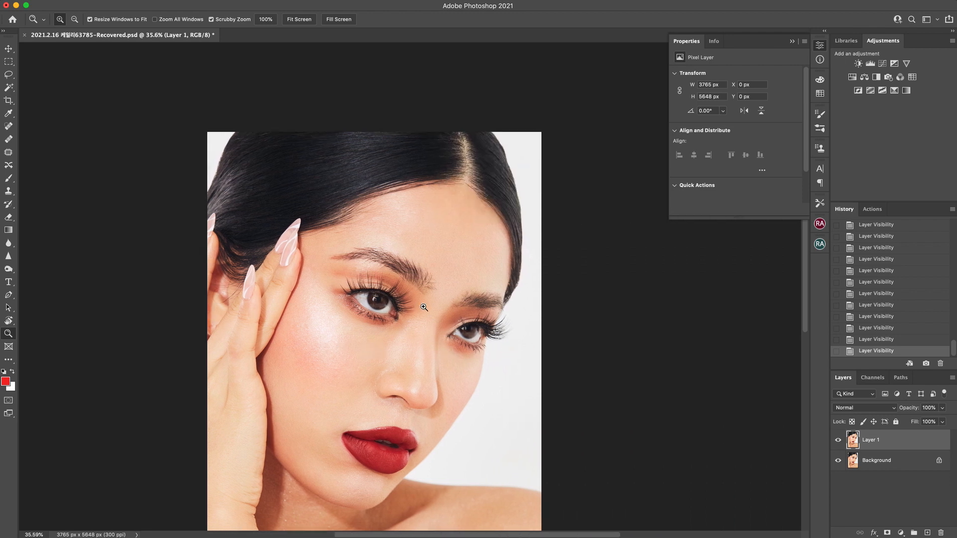
pyautogui.scroll(-1, 421, 304)
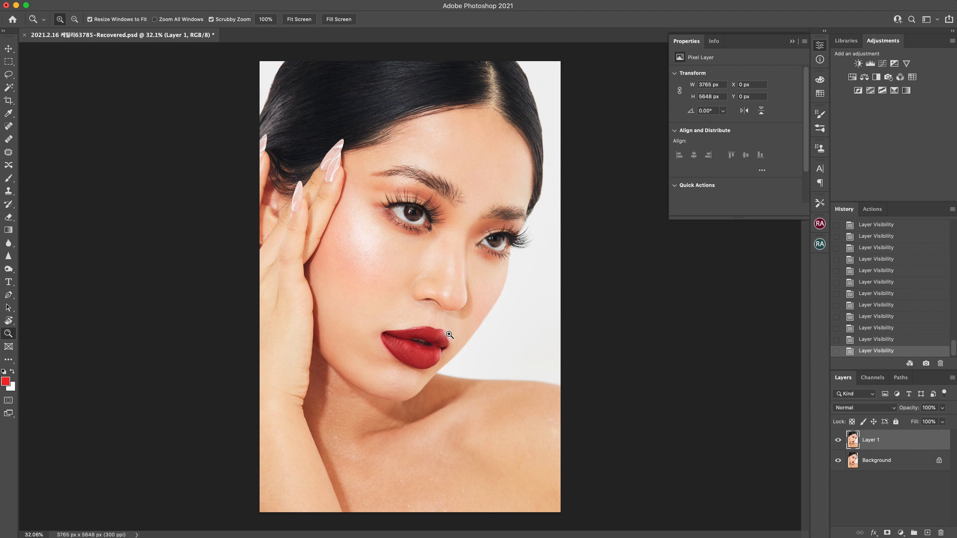
# - Inspect the hair and hairline above the forehead up close, and return to the full portrait
pyautogui.moveTo(419, 85); pyautogui.dragTo(494, 153)
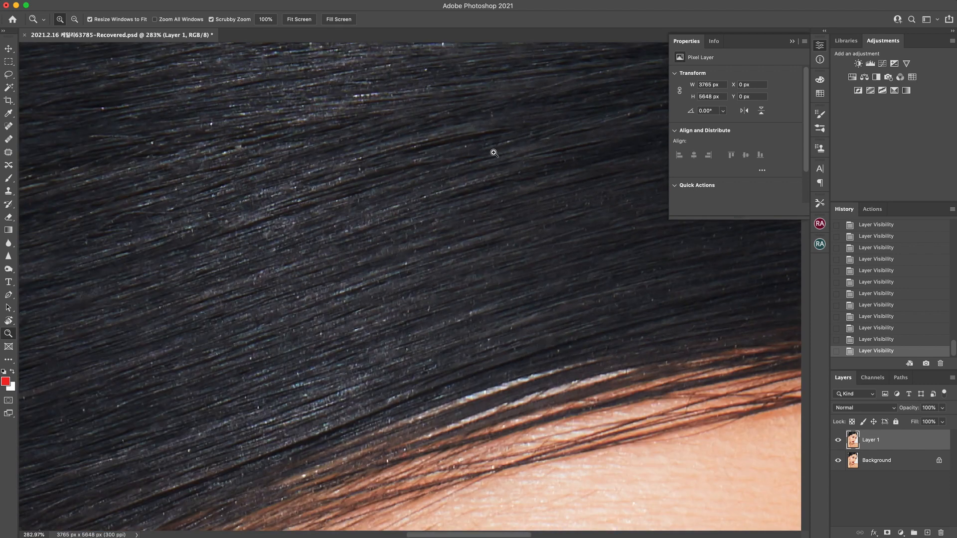
pyautogui.moveTo(550, 307); pyautogui.dragTo(521, 290)
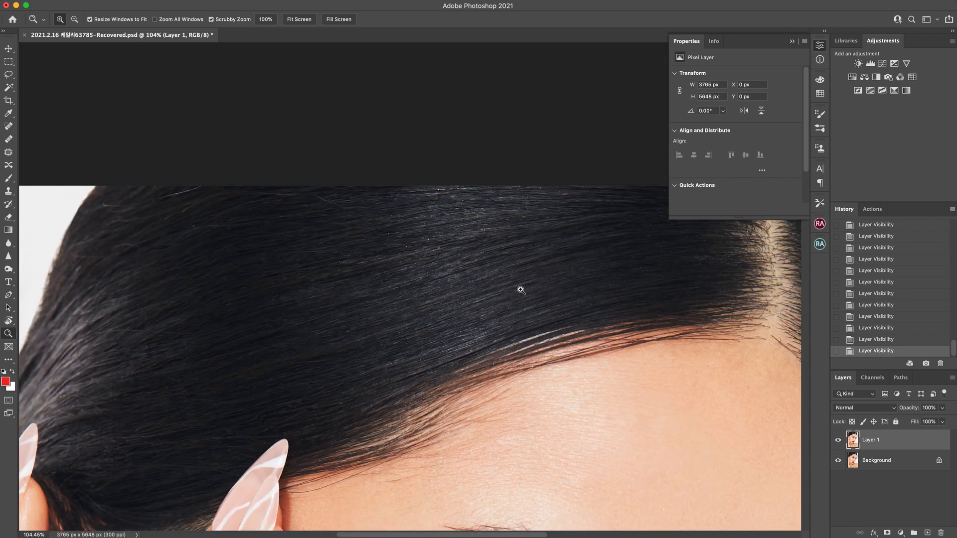
pyautogui.scroll(-5, 533, 309)
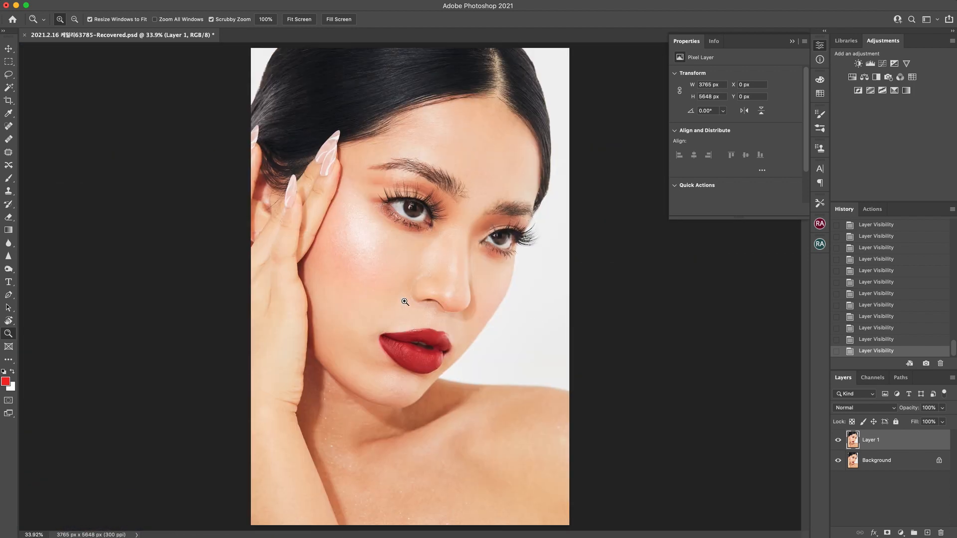